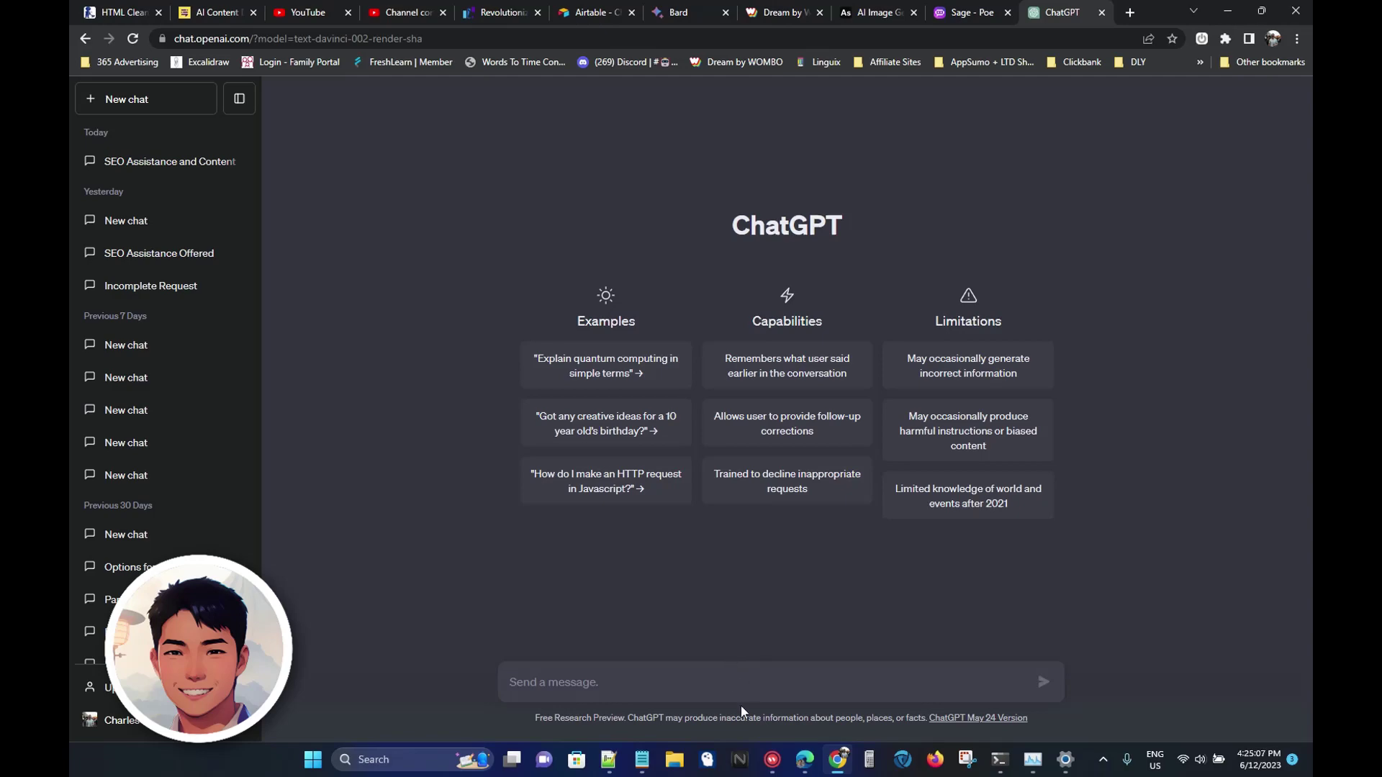
Ask ChatGPT "What is the character limit for a Youtube channel".
{"action": "left_click", "coordinate": [767, 685]}
{"action": "type", "text": "What is"}
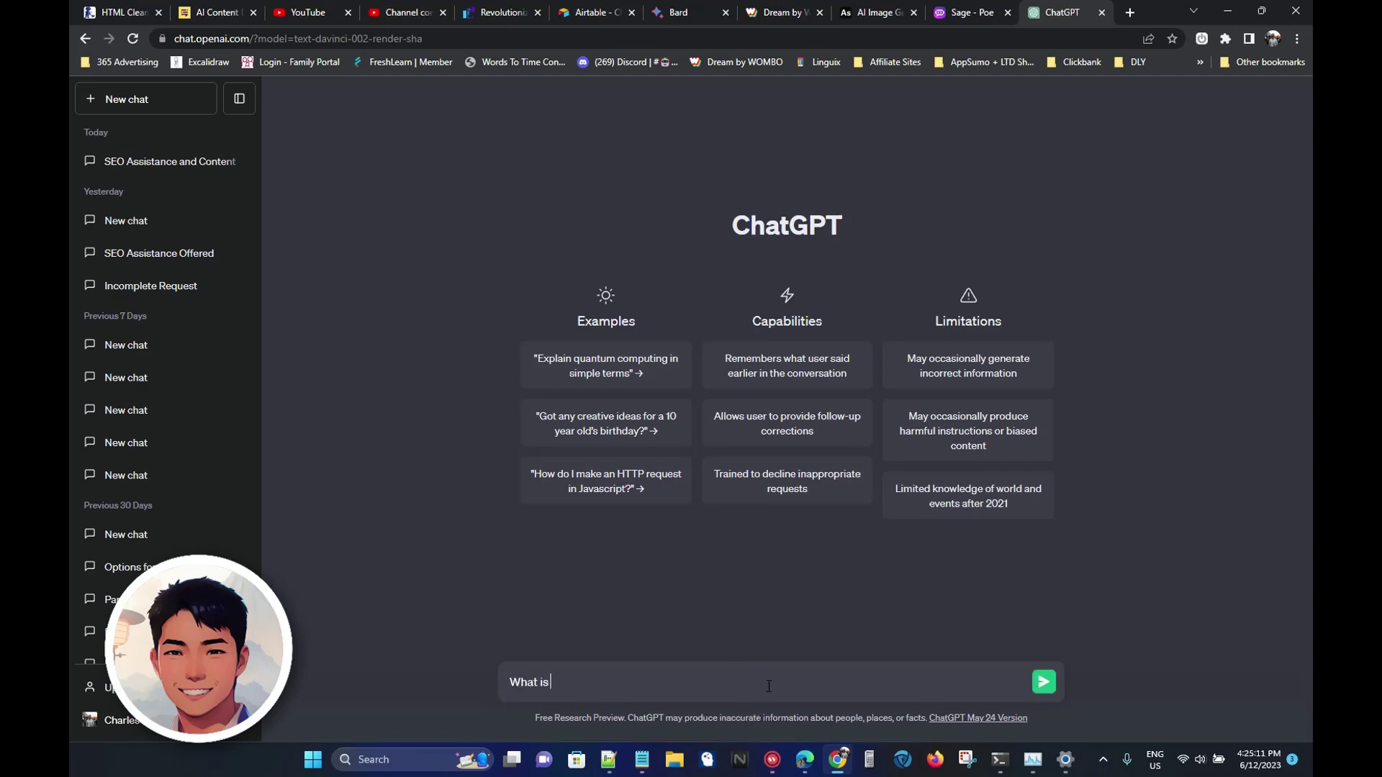
{"action": "type", "text": " the character limit for a Youtube channel"}
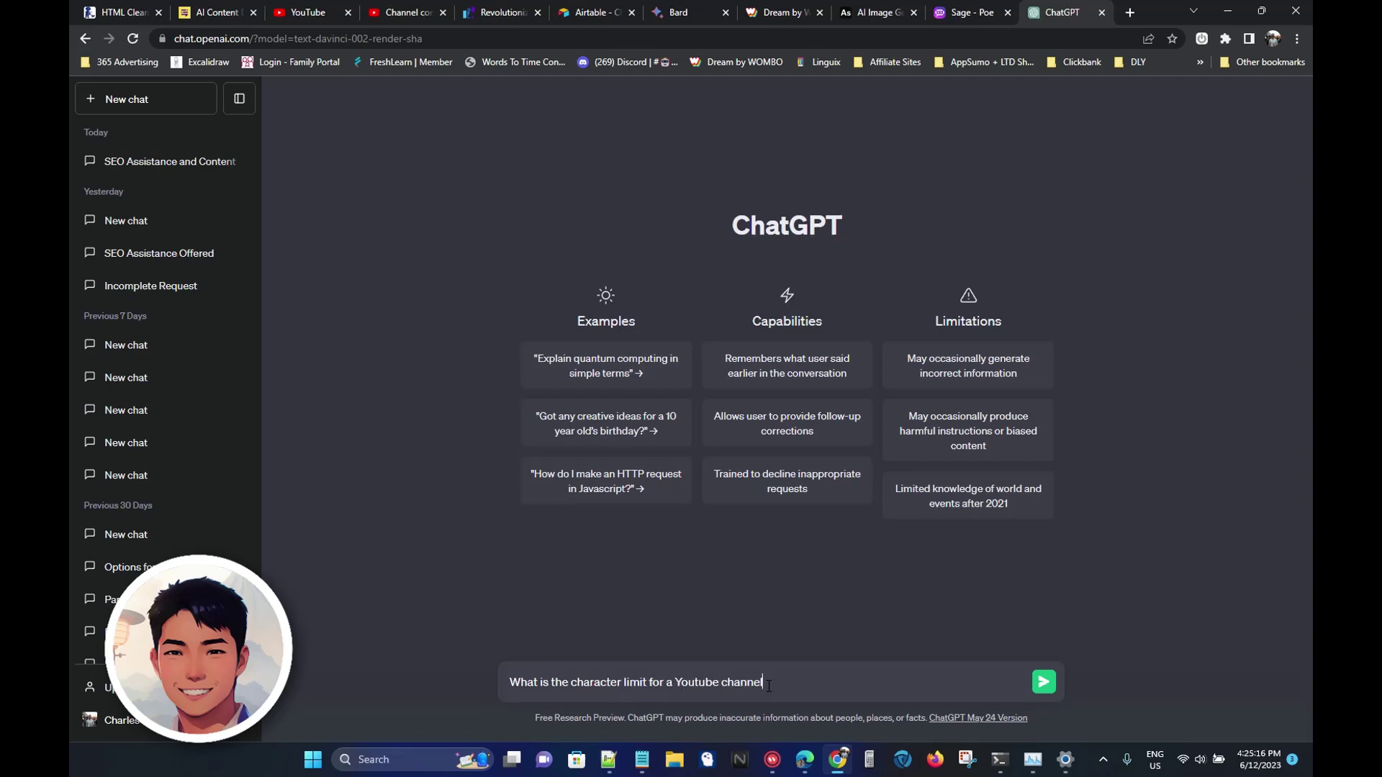
{"action": "key", "text": "Return"}
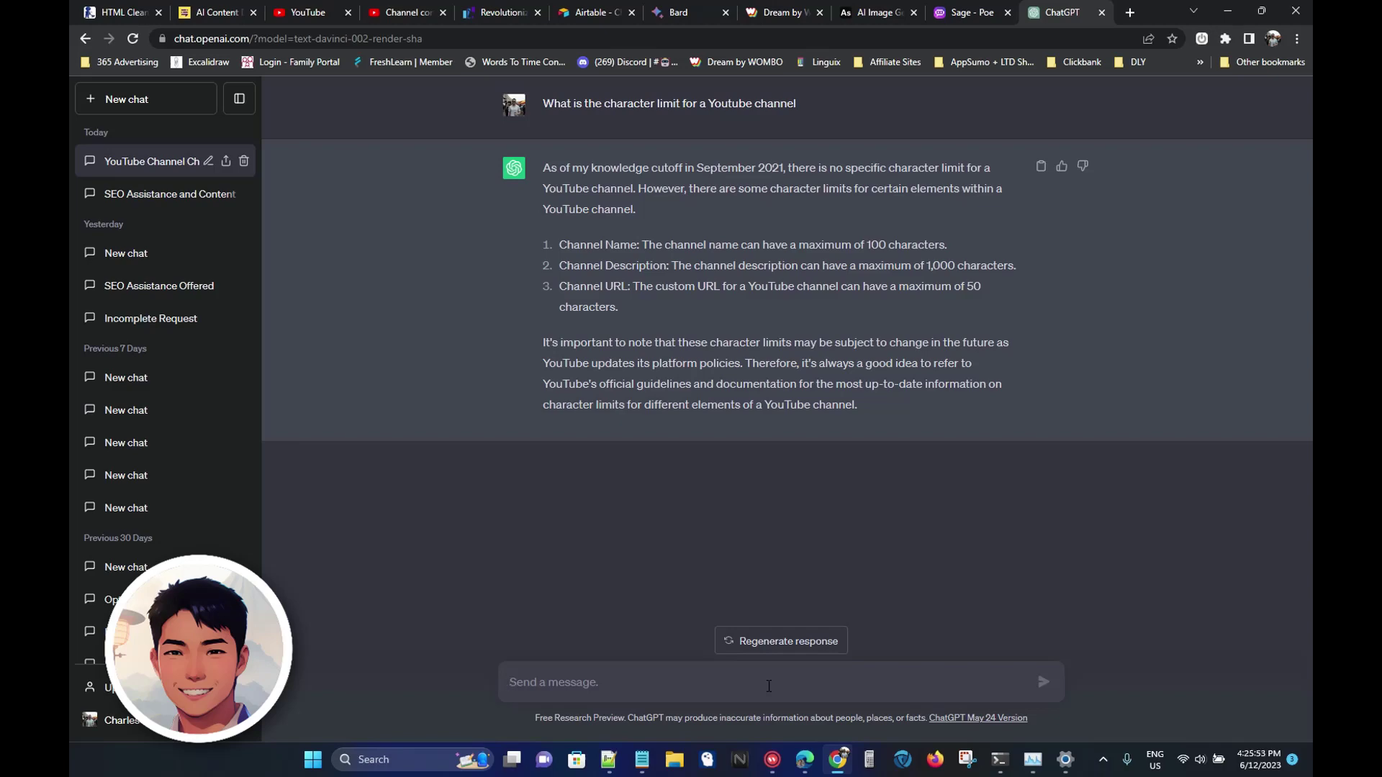
Ask what characteristics a popular Youtube channel name has, telling it to think about channels that are most likely to go viral.
{"action": "type", "text": "W"}
{"action": "key", "text": "BackSpace"}
{"action": "type", "text": "What"}
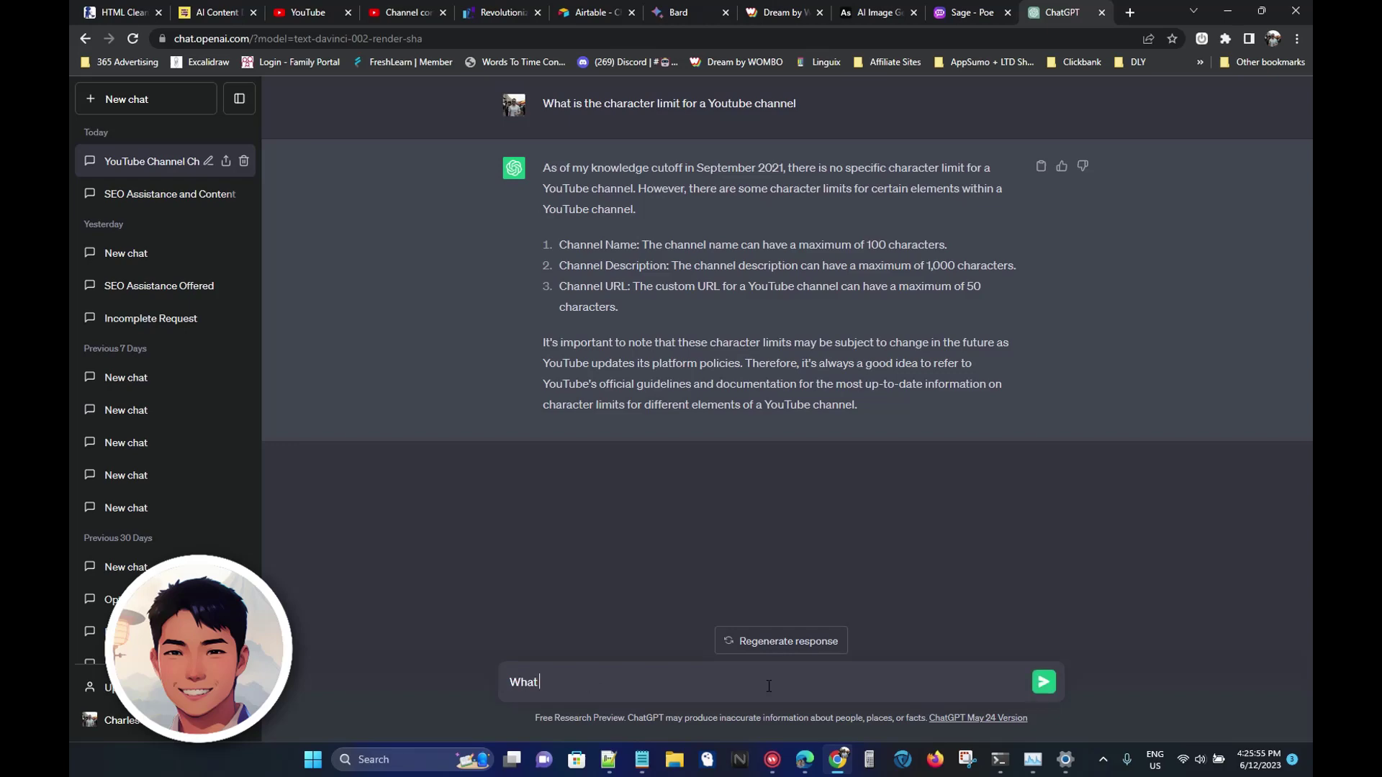
{"action": "type", "text": " characteristics does a popular"}
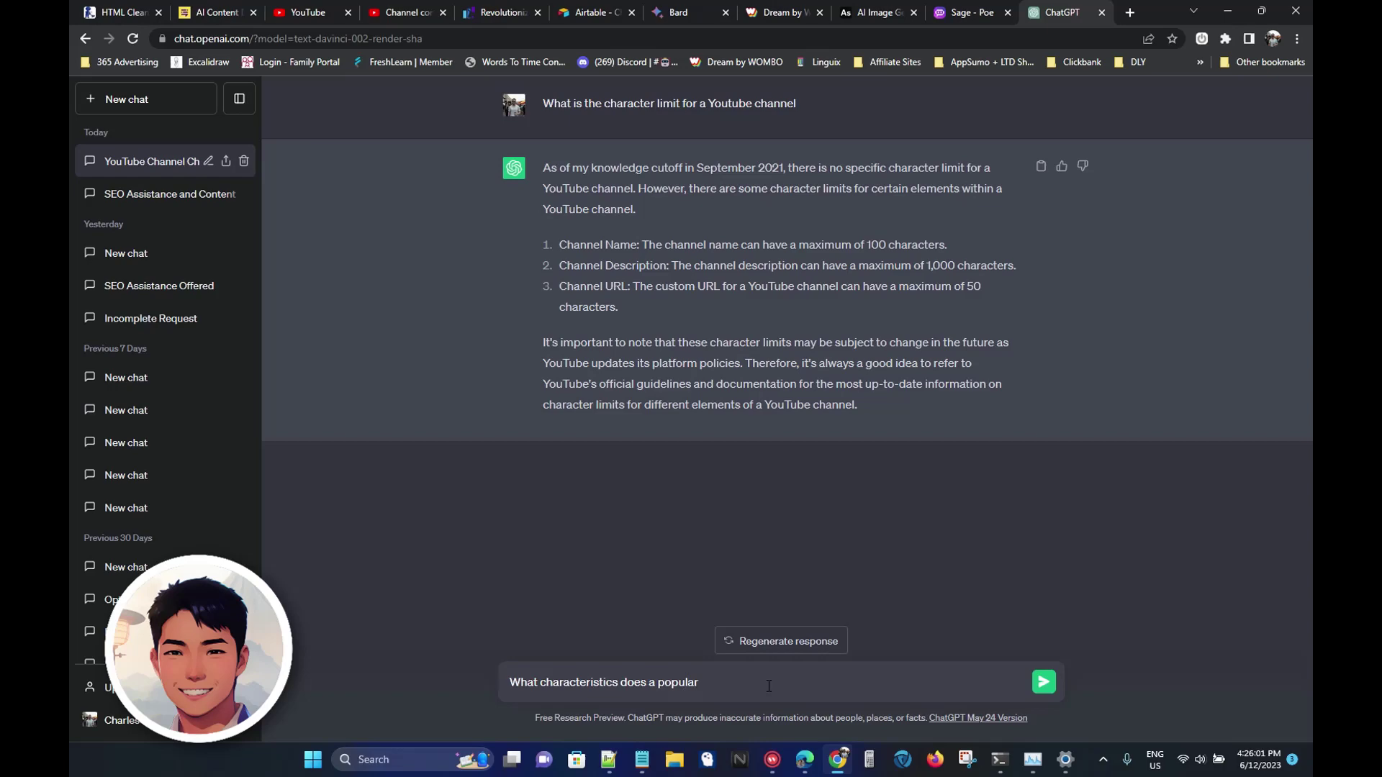
{"action": "type", "text": " Youtube charnnel name have. Think about "}
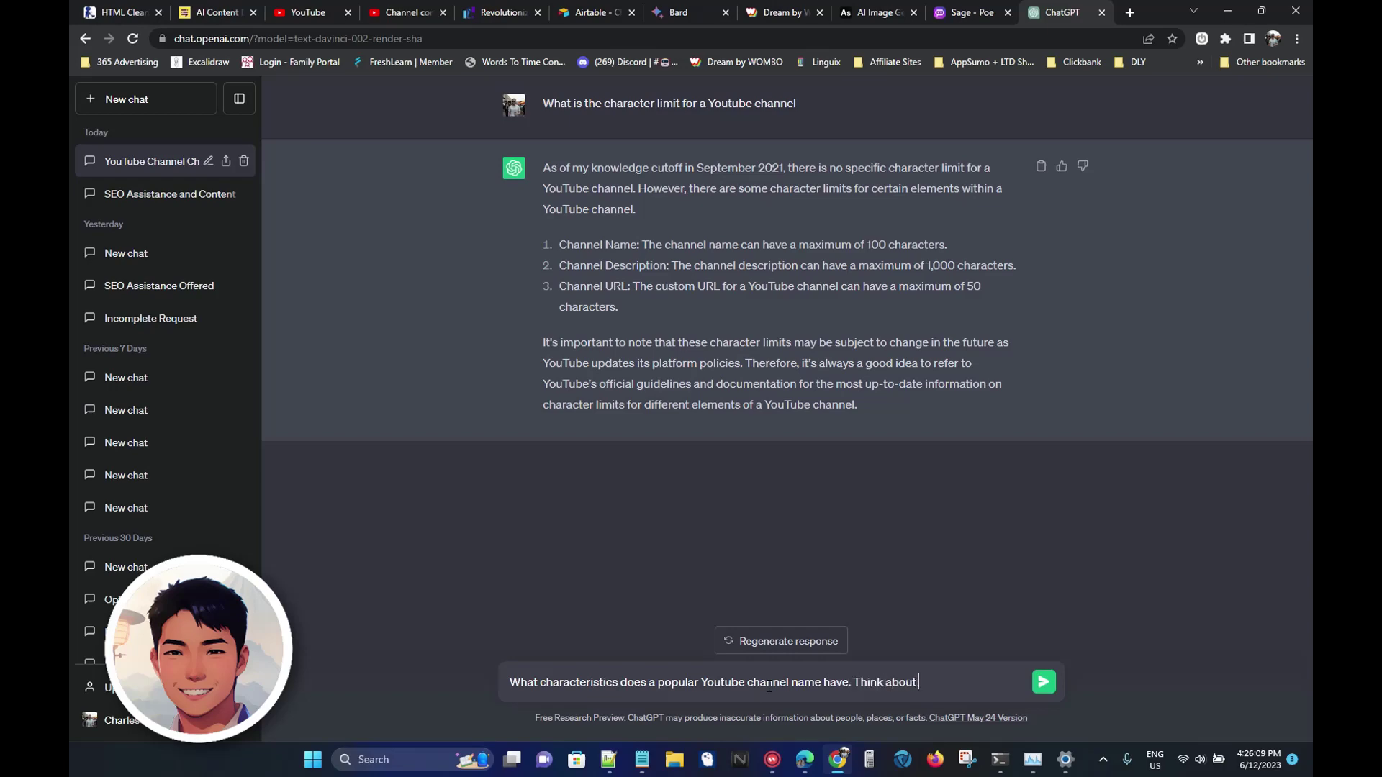
{"action": "type", "text": "channels that are most "}
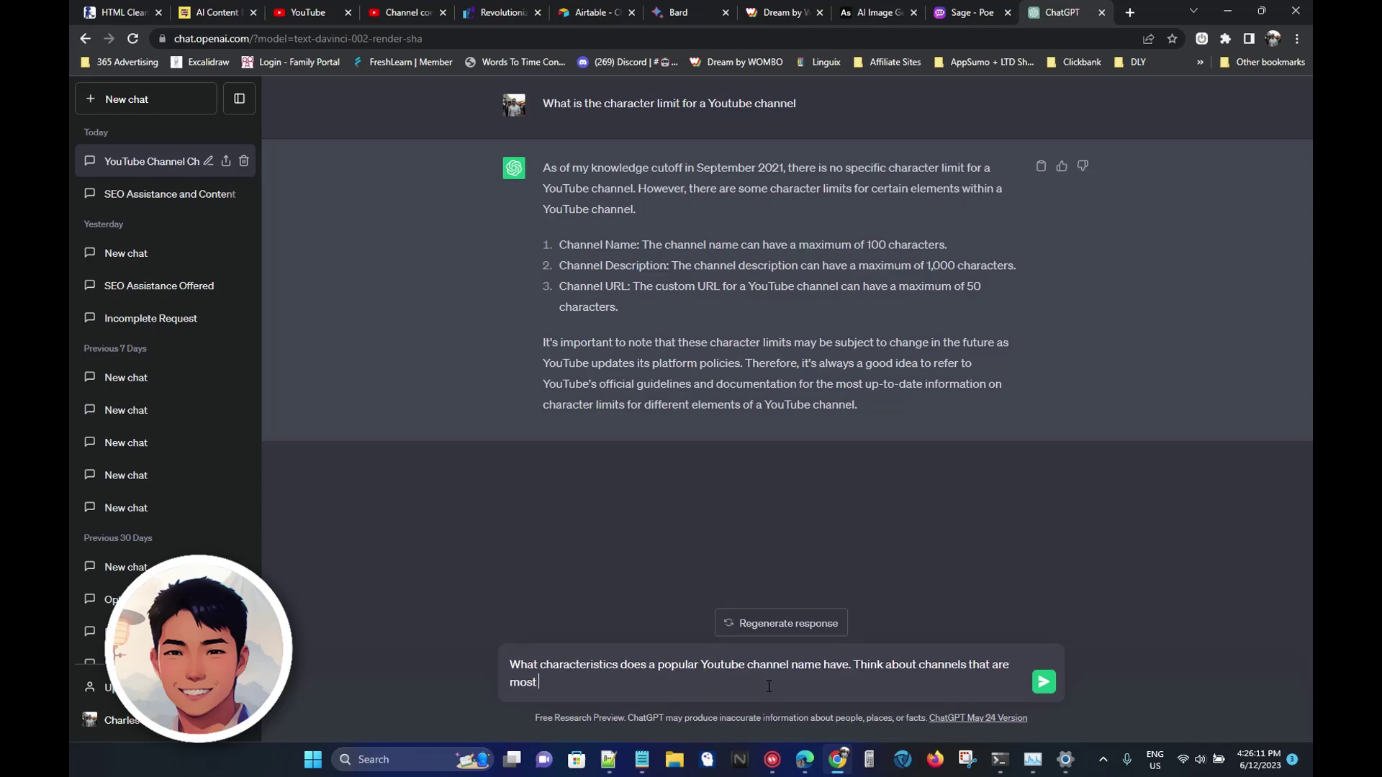
{"action": "type", "text": "likely to go viral."}
{"action": "key", "text": "Return"}
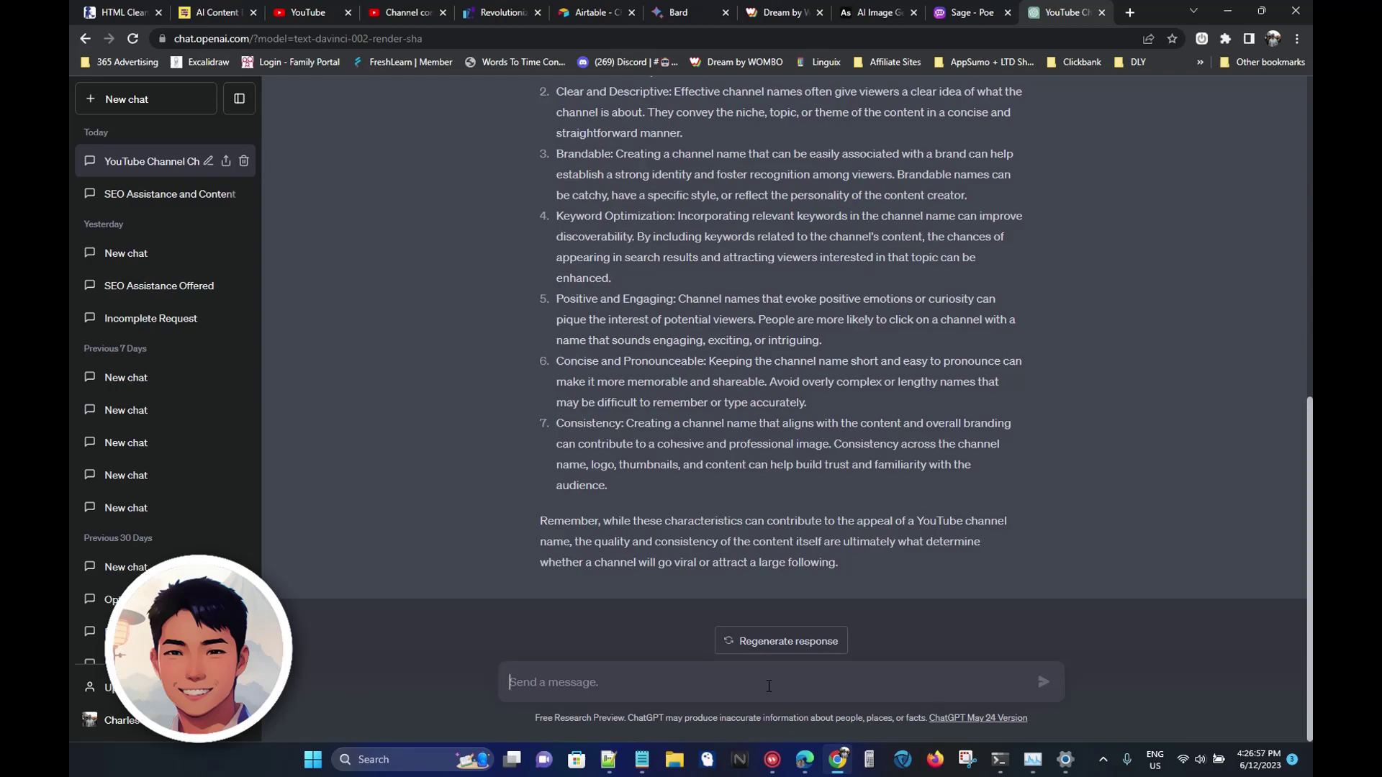
Draft a prompt to use as many of those characteristics as possible to create a Youtube channel name less than 100 characters long.
{"action": "left_click", "coordinate": [646, 687]}
{"action": "type", "text": "I"}
{"action": "key", "text": "BackSpace"}
{"action": "type", "text": "Use as many of t"}
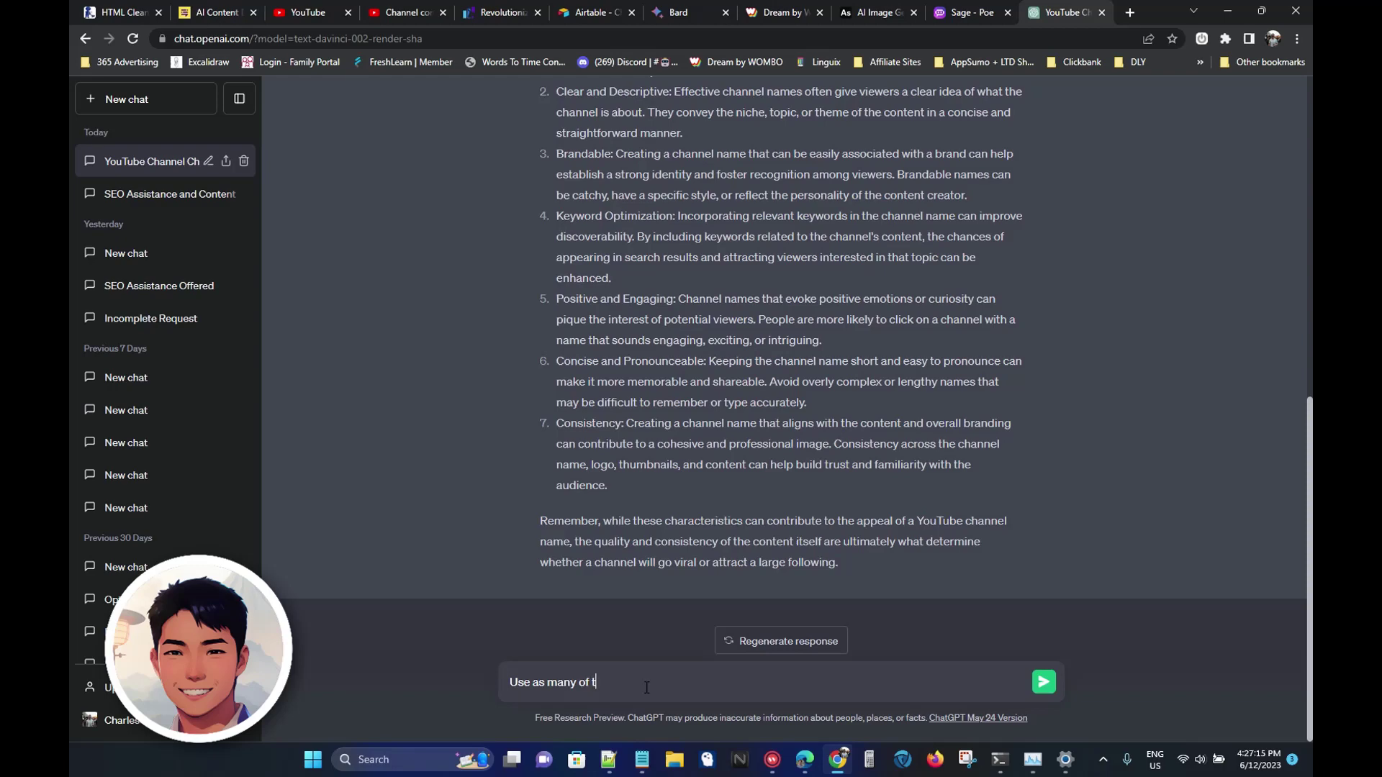
{"action": "type", "text": "hose characteristics as possible to create a You"}
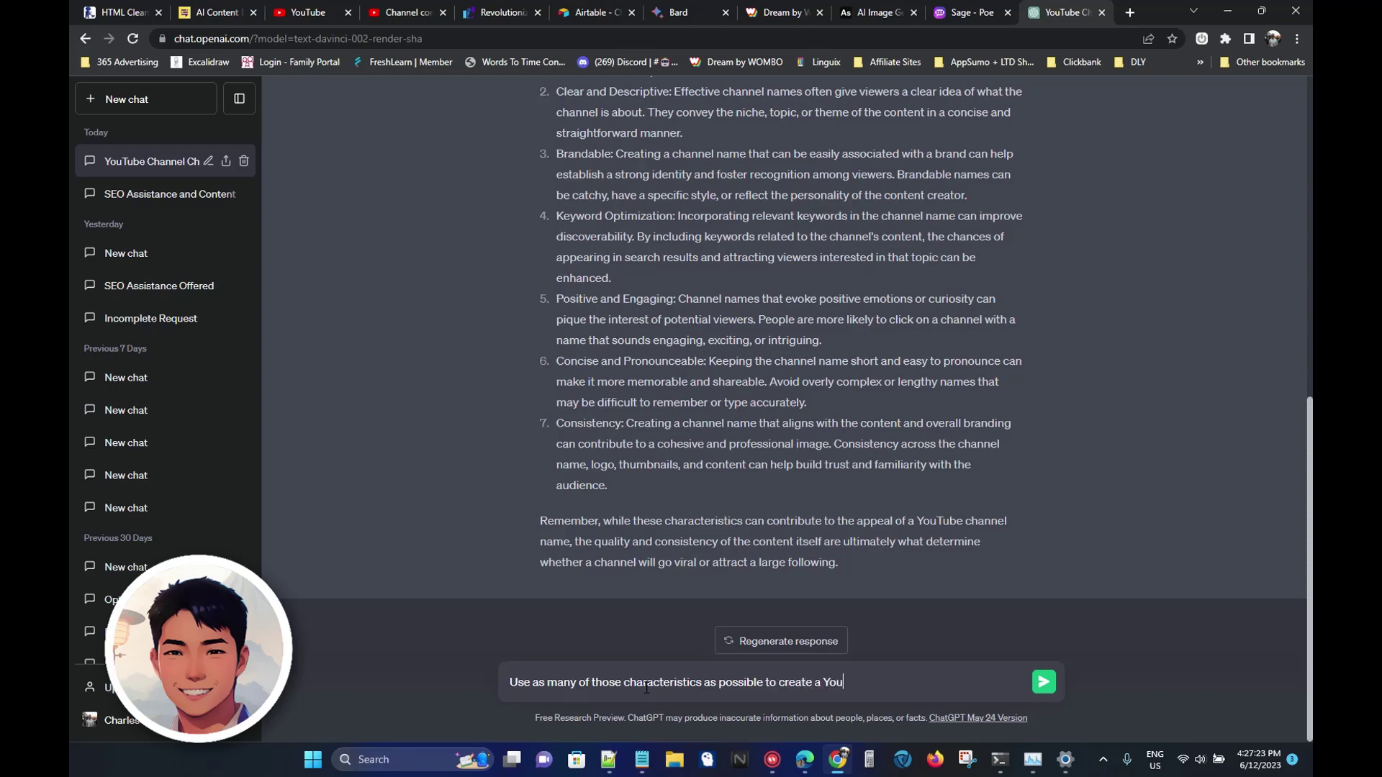
{"action": "type", "text": "tube channel name that is less than "}
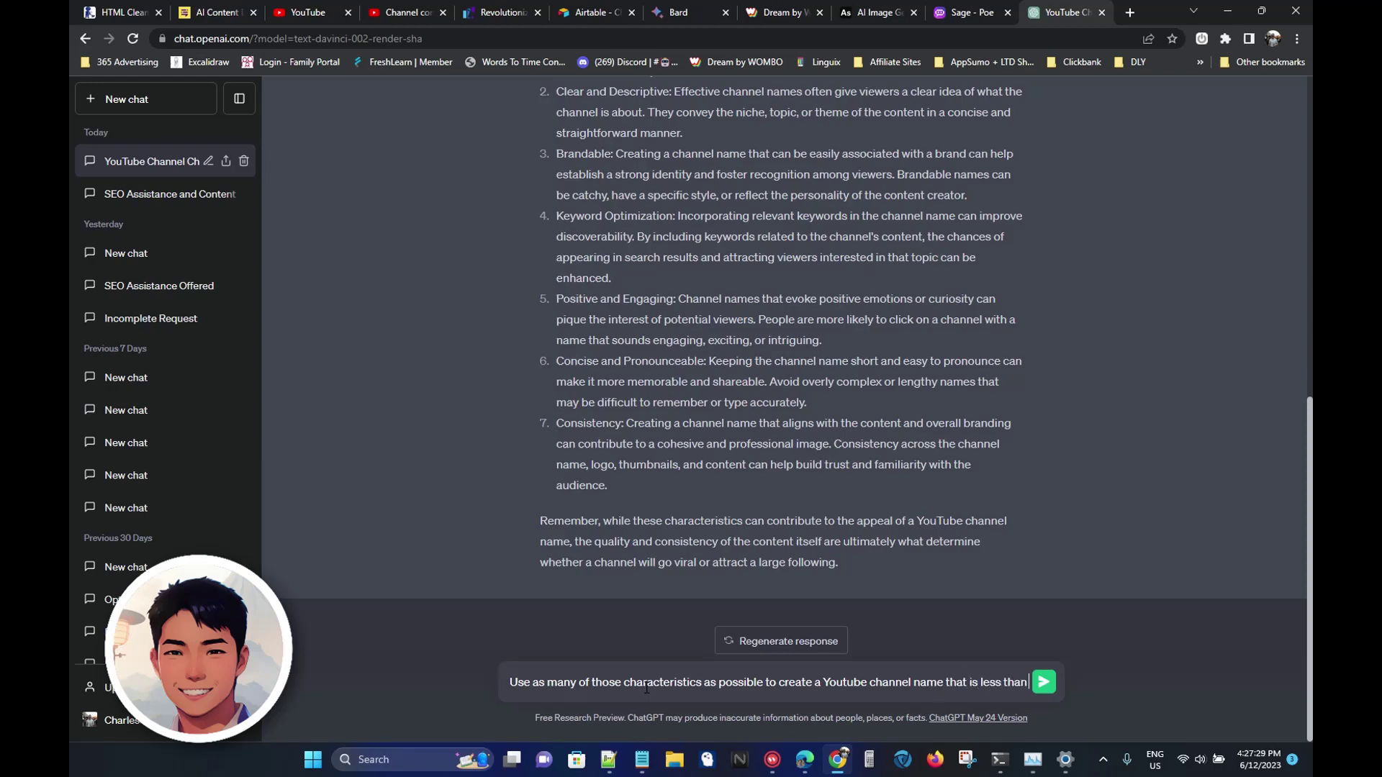
{"action": "type", "text": "100 character"}
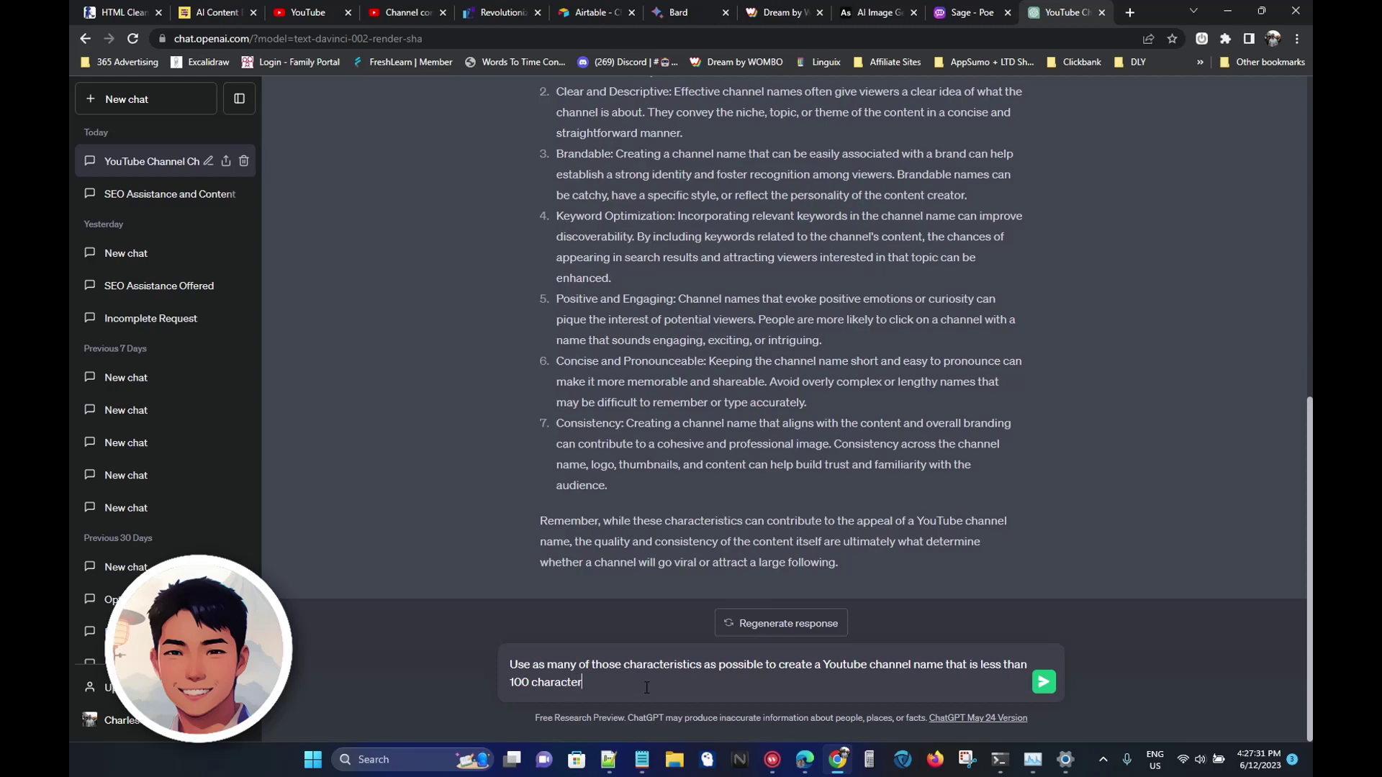
{"action": "type", "text": "s long."}
Add a request to list 25 examples for a channel that focuses on Hawaii travel, and send the prompt.
{"action": "type", "text": " Then"}
{"action": "key", "text": "BackSpace"}
{"action": "key", "text": "BackSpace"}
{"action": "key", "text": "BackSpace"}
{"action": "key", "text": "BackSpace"}
{"action": "key", "text": "BackSpace"}
{"action": "type", "text": "List 25 examples for a channel tha"}
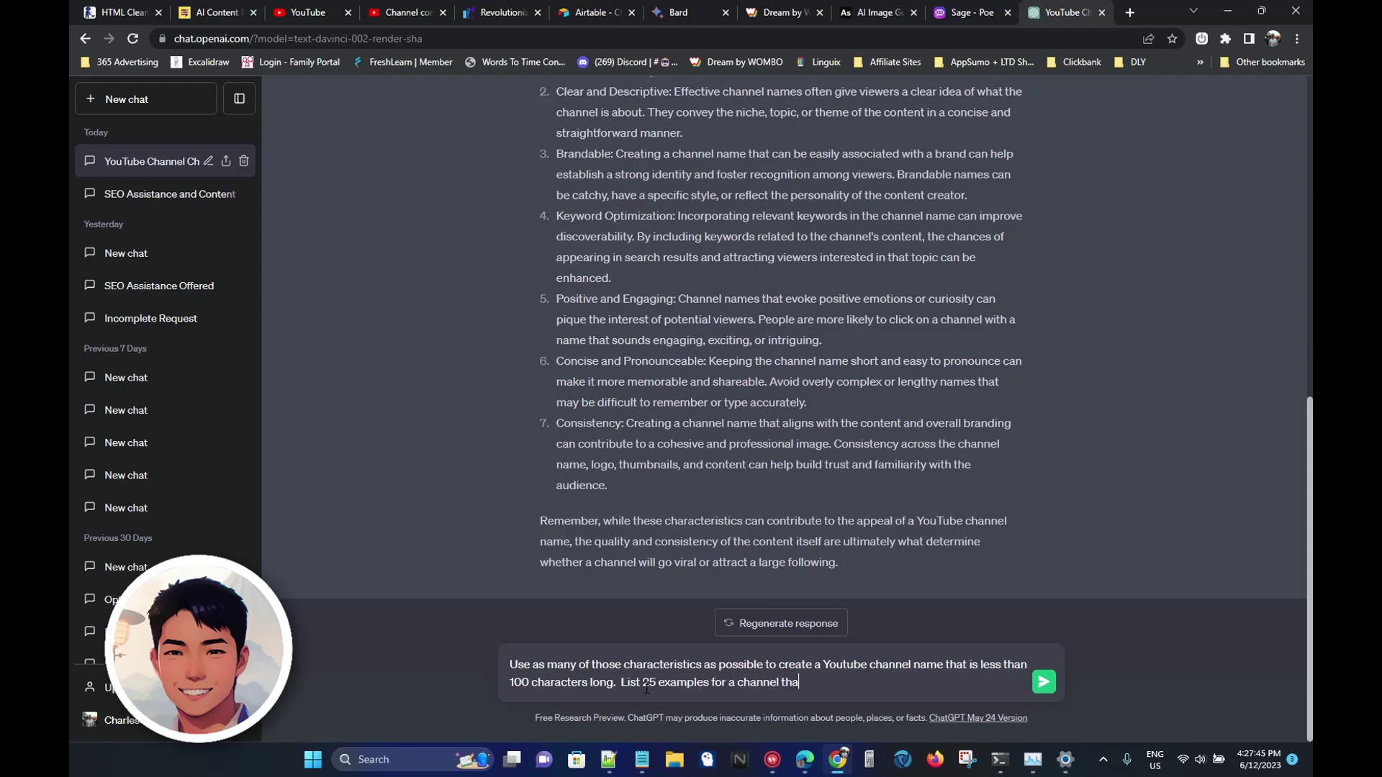
{"action": "type", "text": "t focuses on Hwa"}
{"action": "key", "text": "BackSpace"}
{"action": "key", "text": "BackSpace"}
{"action": "type", "text": "awaii travel."}
{"action": "key", "text": "ctrl+a"}
{"action": "key", "text": "Return"}
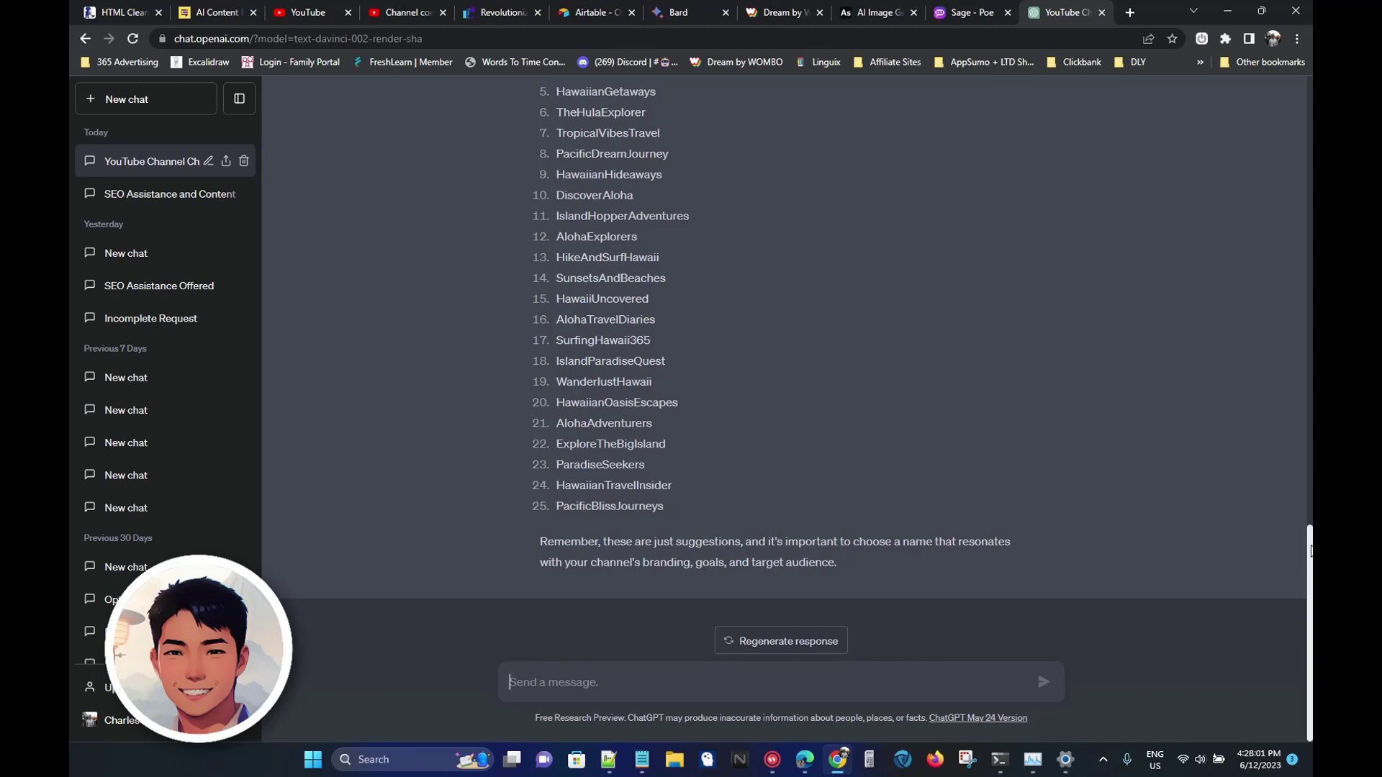
Send the message "I like those 25 examples. Which ones are available prior to September 2021.".
{"action": "left_click_drag", "start_coordinate": [1310, 551], "coordinate": [1293, 500]}
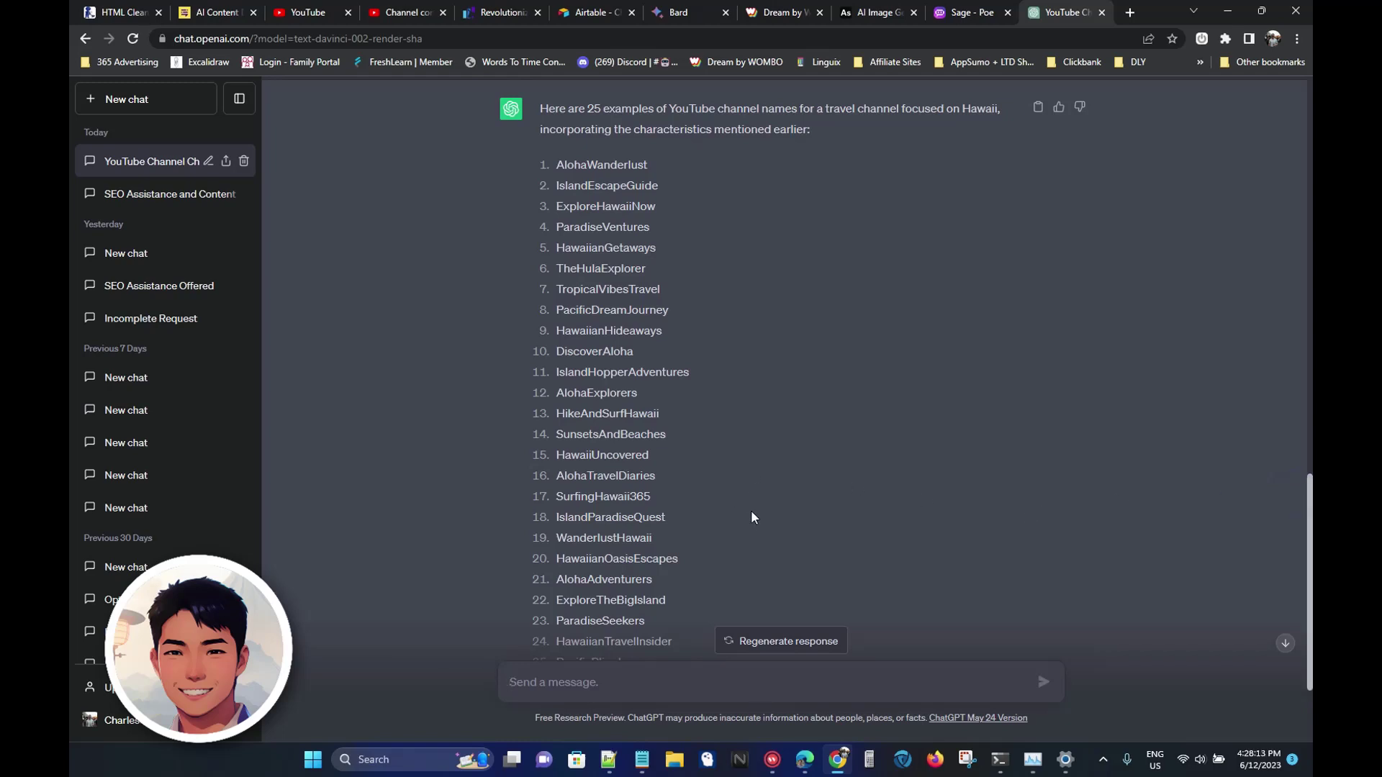
{"action": "left_click", "coordinate": [672, 684]}
{"action": "type", "text": "I like those 2"}
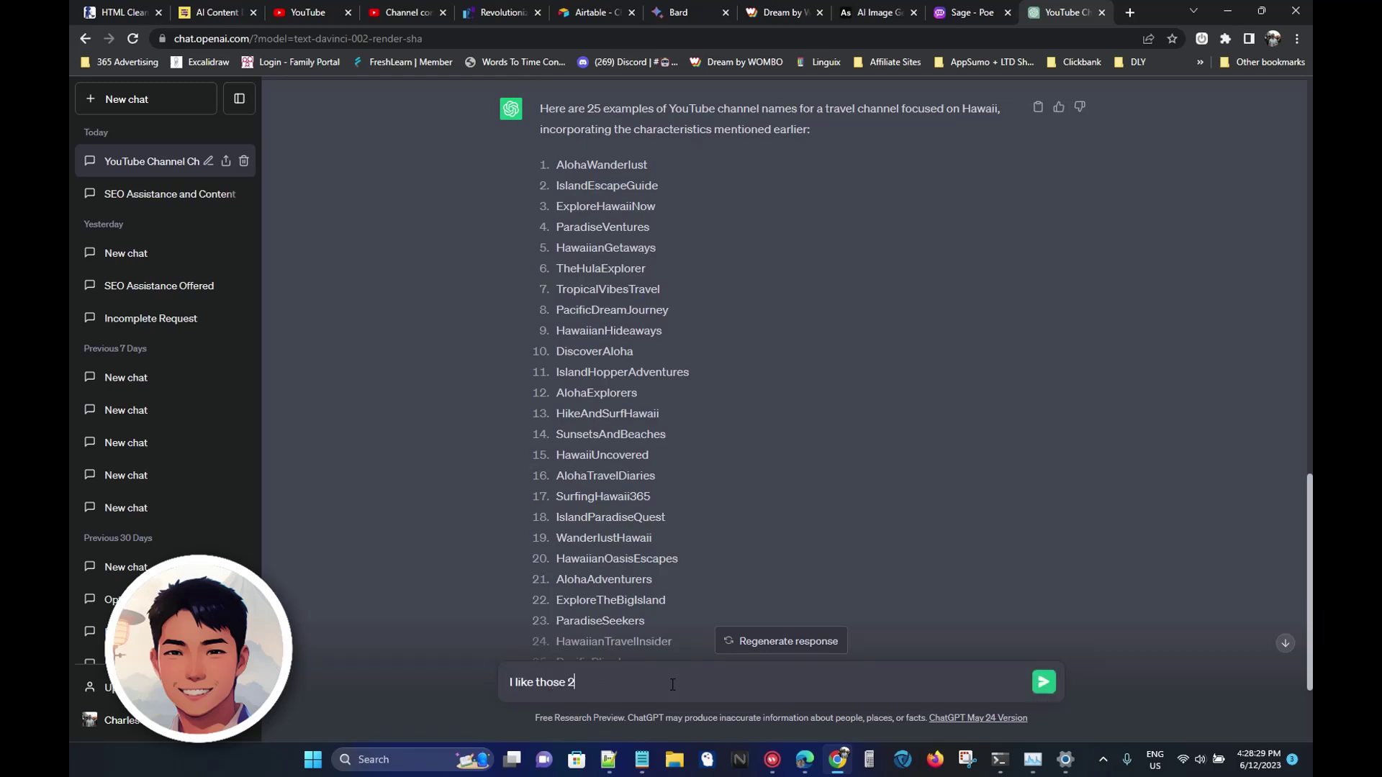
{"action": "type", "text": "5 examplews."}
{"action": "key", "text": "BackSpace"}
{"action": "key", "text": "BackSpace"}
{"action": "type", "text": "s. Which"}
{"action": "type", "text": " ones "}
{"action": "type", "text": "cur"}
{"action": "type", "text": " are available based"}
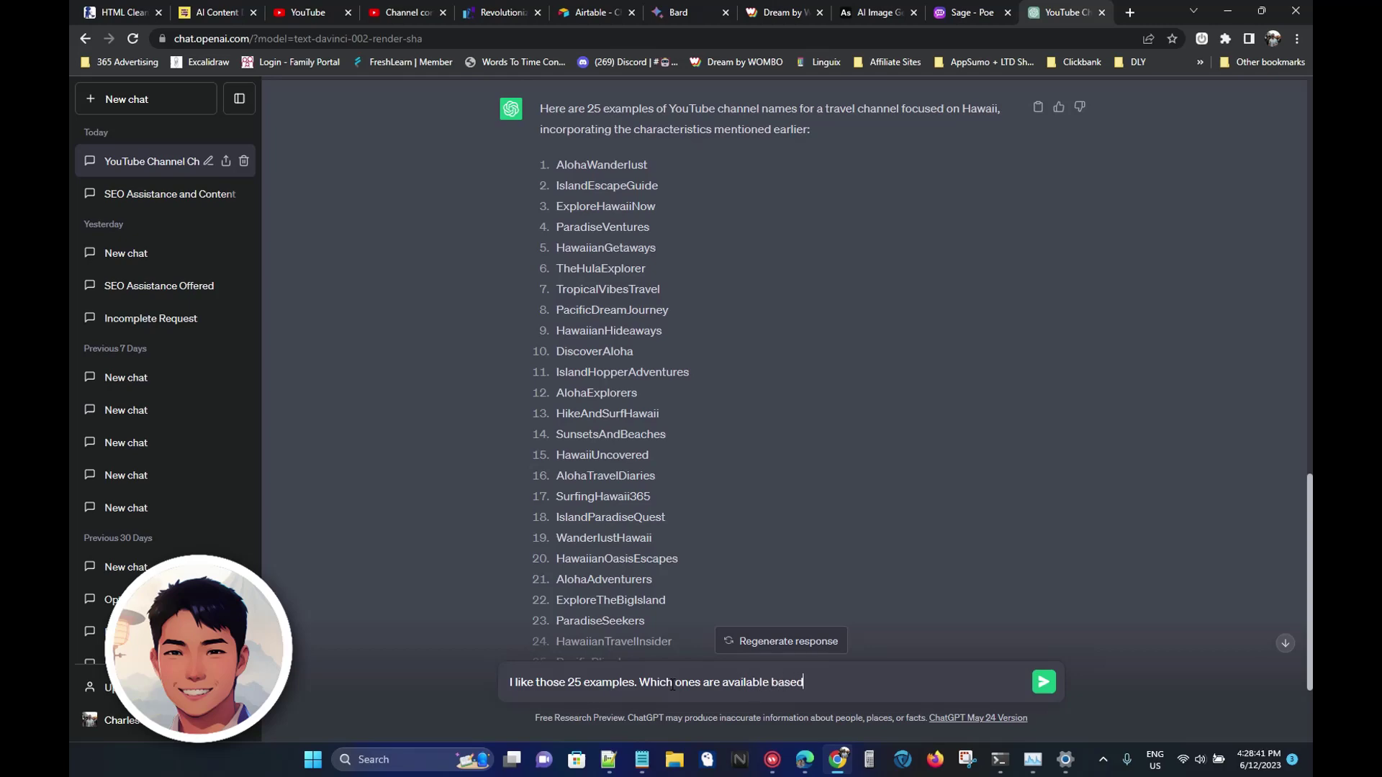
{"action": "key", "text": "BackSpace"}
{"action": "key", "text": "BackSpace"}
{"action": "key", "text": "BackSpace"}
{"action": "key", "text": "BackSpace"}
{"action": "key", "text": "BackSpace"}
{"action": "key", "text": "BackSpace"}
{"action": "type", "text": "prior to September 2021"}
{"action": "key", "text": "ctrl+a"}
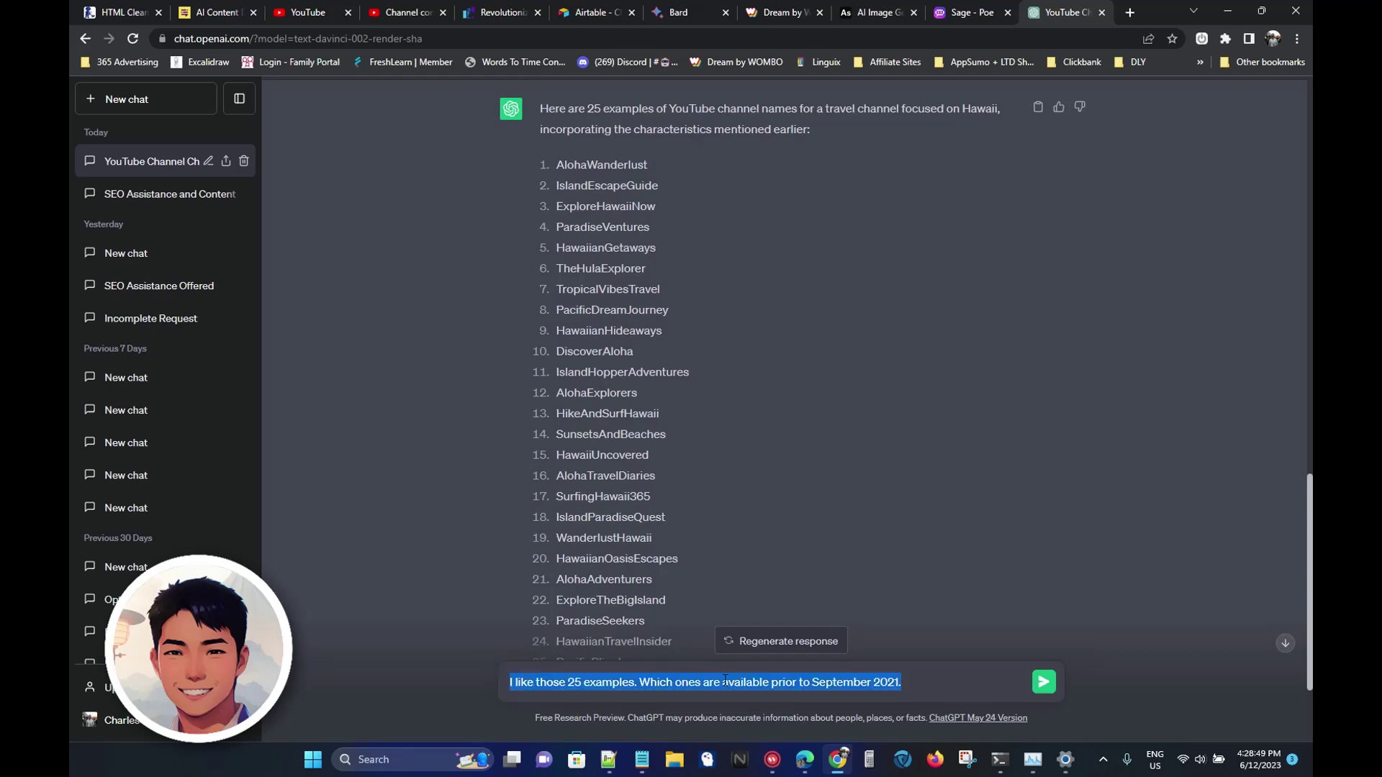
{"action": "key", "text": "Return"}
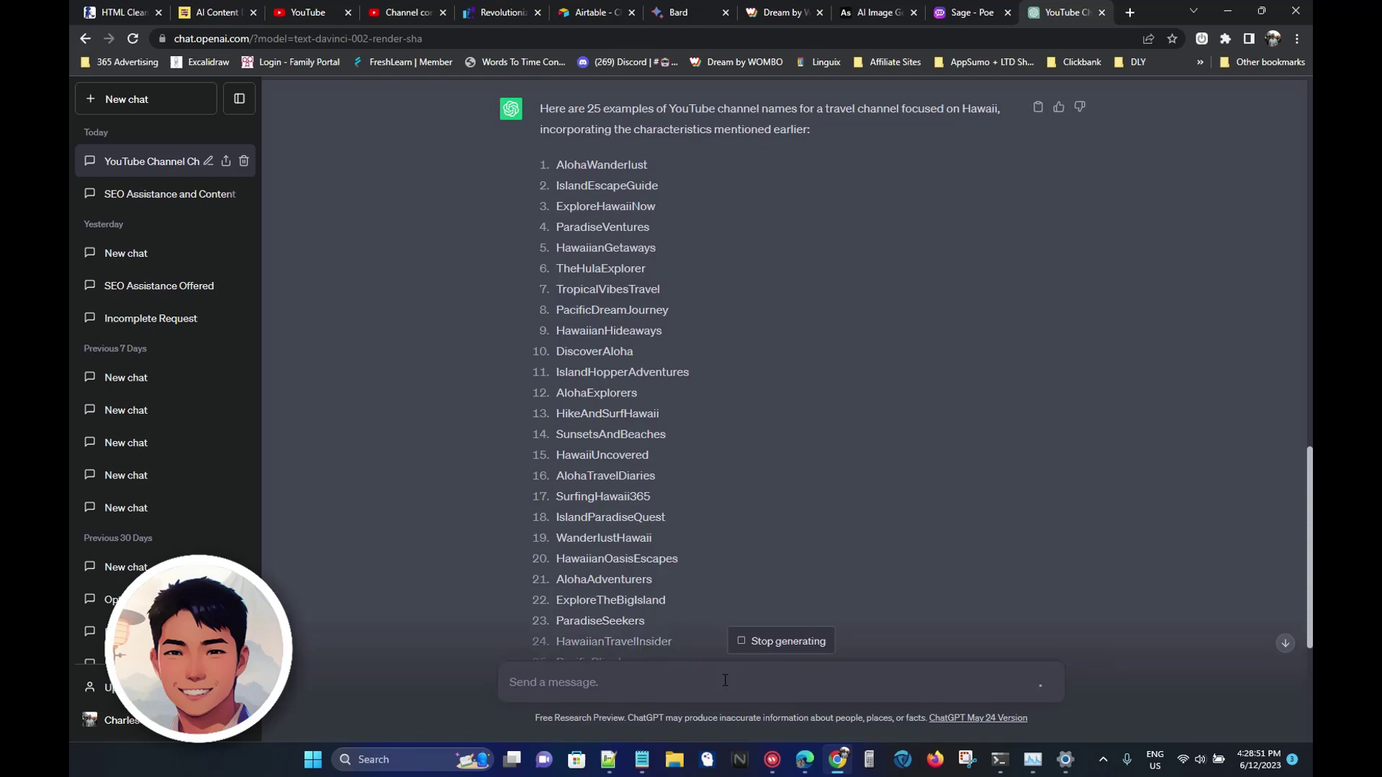
Send the follow-up "Provide a list based on your knowledge even though Youtube changes frequently.".
{"action": "middle_click", "coordinate": [761, 447]}
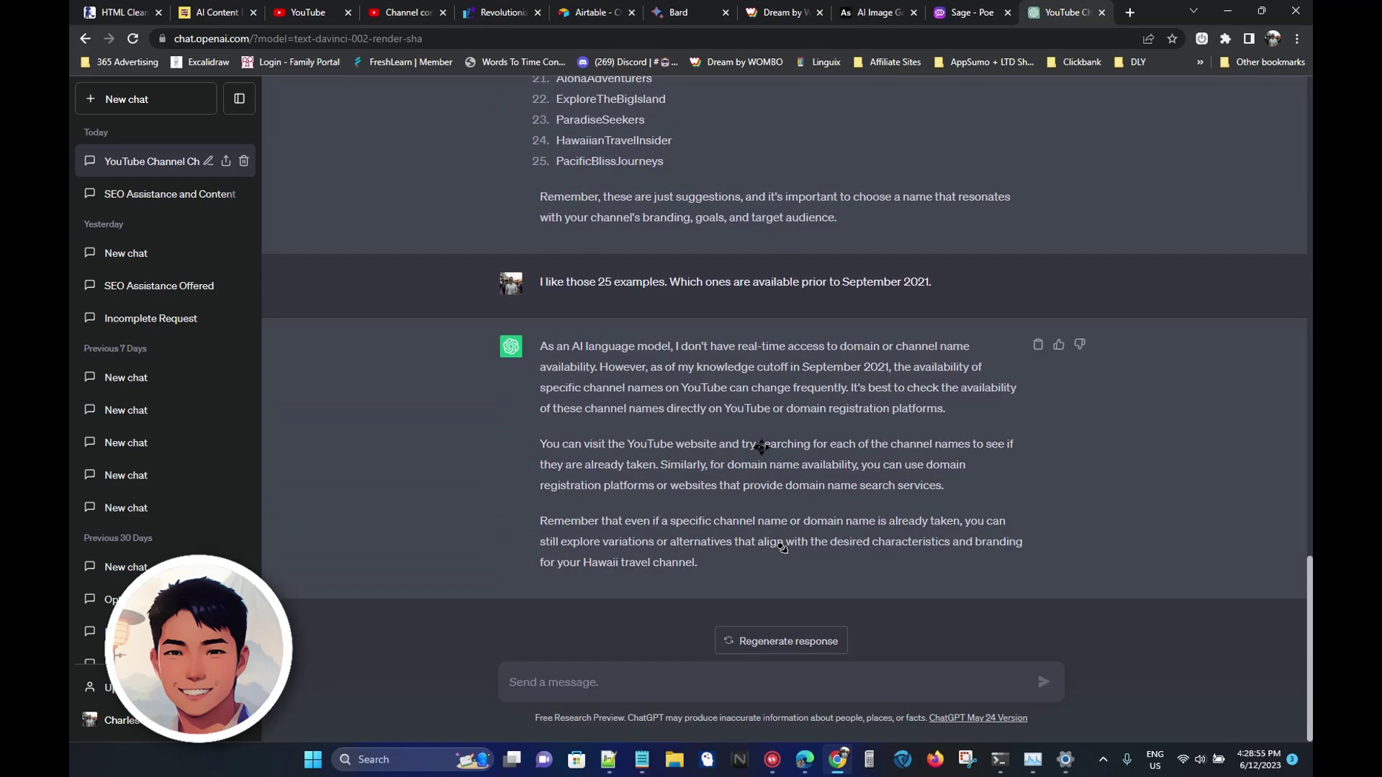
{"action": "left_click", "coordinate": [778, 560]}
{"action": "left_click", "coordinate": [707, 679]}
{"action": "type", "text": "PRovide"}
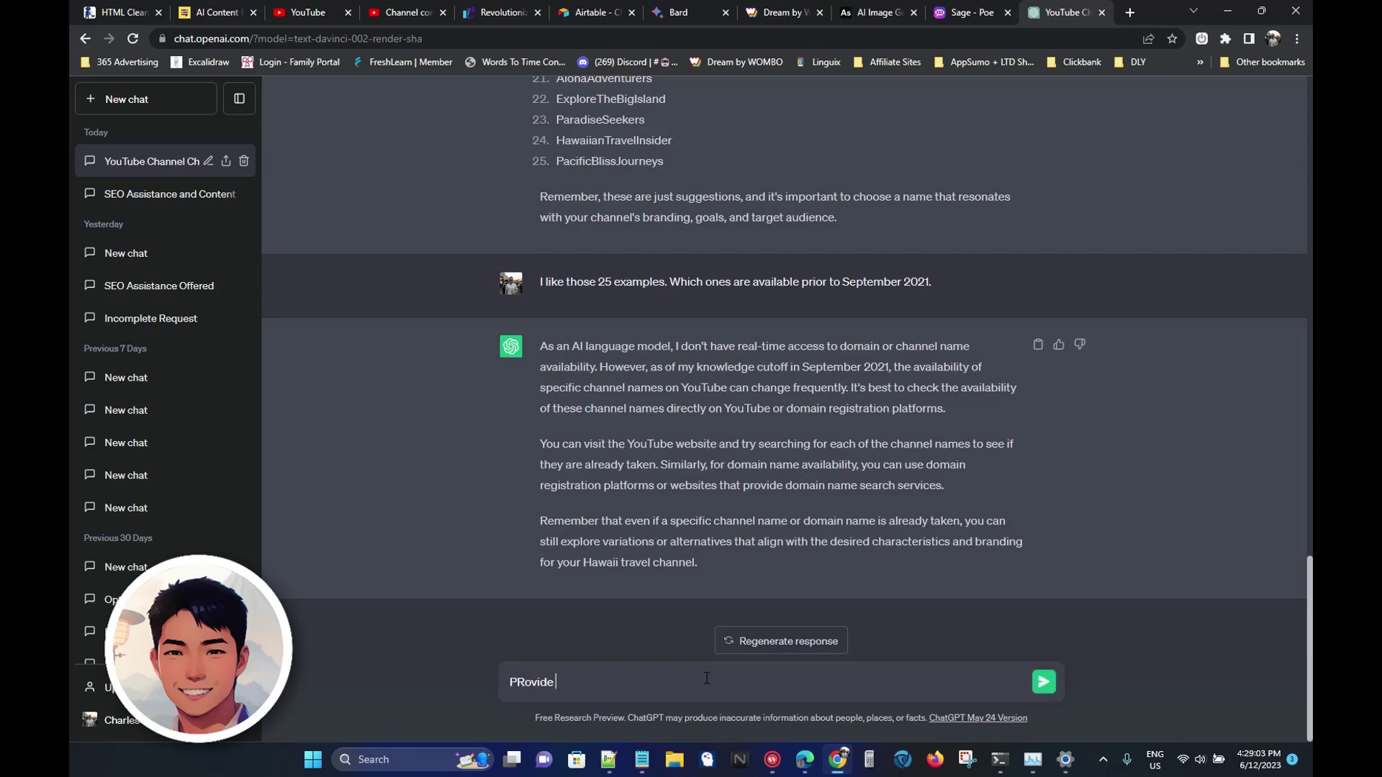
{"action": "key", "text": "BackSpace"}
{"action": "key", "text": "BackSpace"}
{"action": "key", "text": "BackSpace"}
{"action": "key", "text": "BackSpace"}
{"action": "key", "text": "BackSpace"}
{"action": "key", "text": "BackSpace"}
{"action": "type", "text": "rovide a list based on your knowledge eve"}
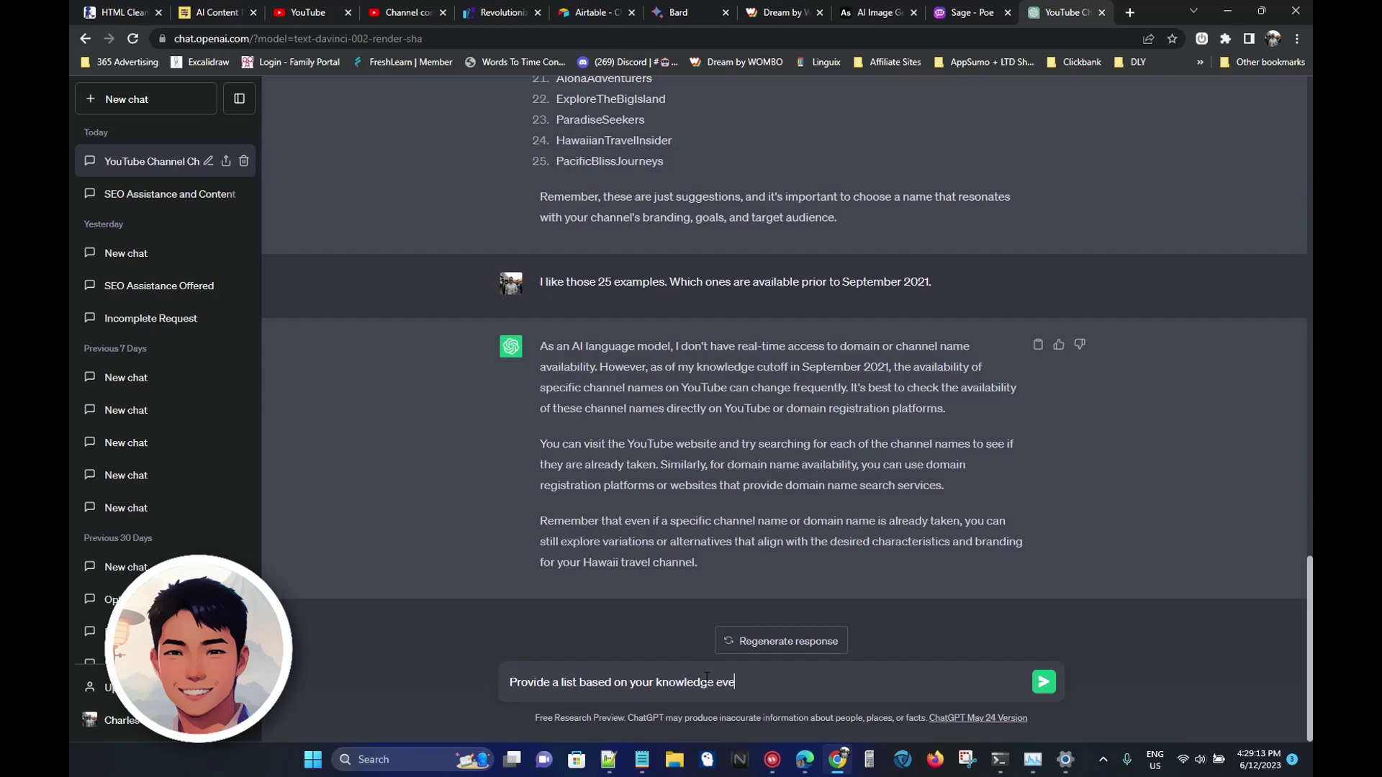
{"action": "type", "text": "n though Youtube changes frequently."}
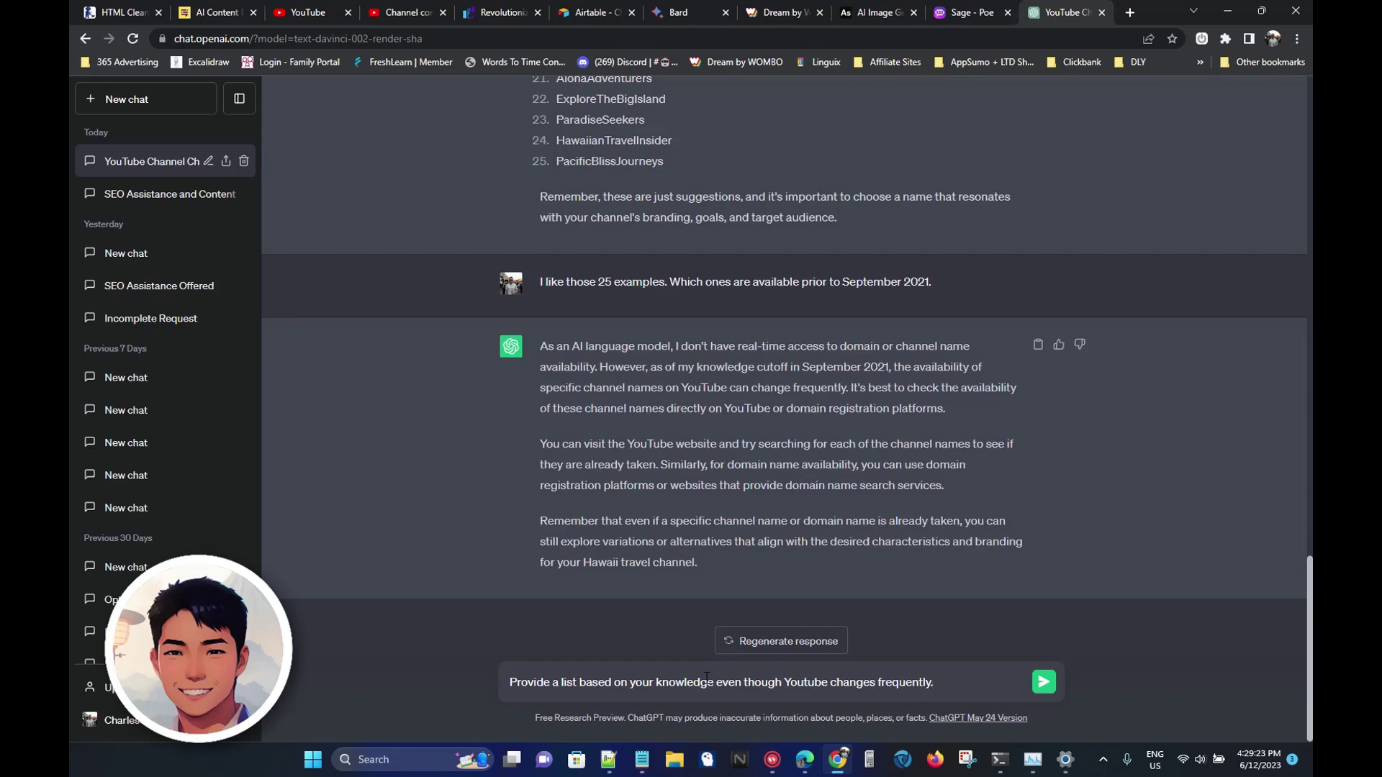
{"action": "key", "text": "Return"}
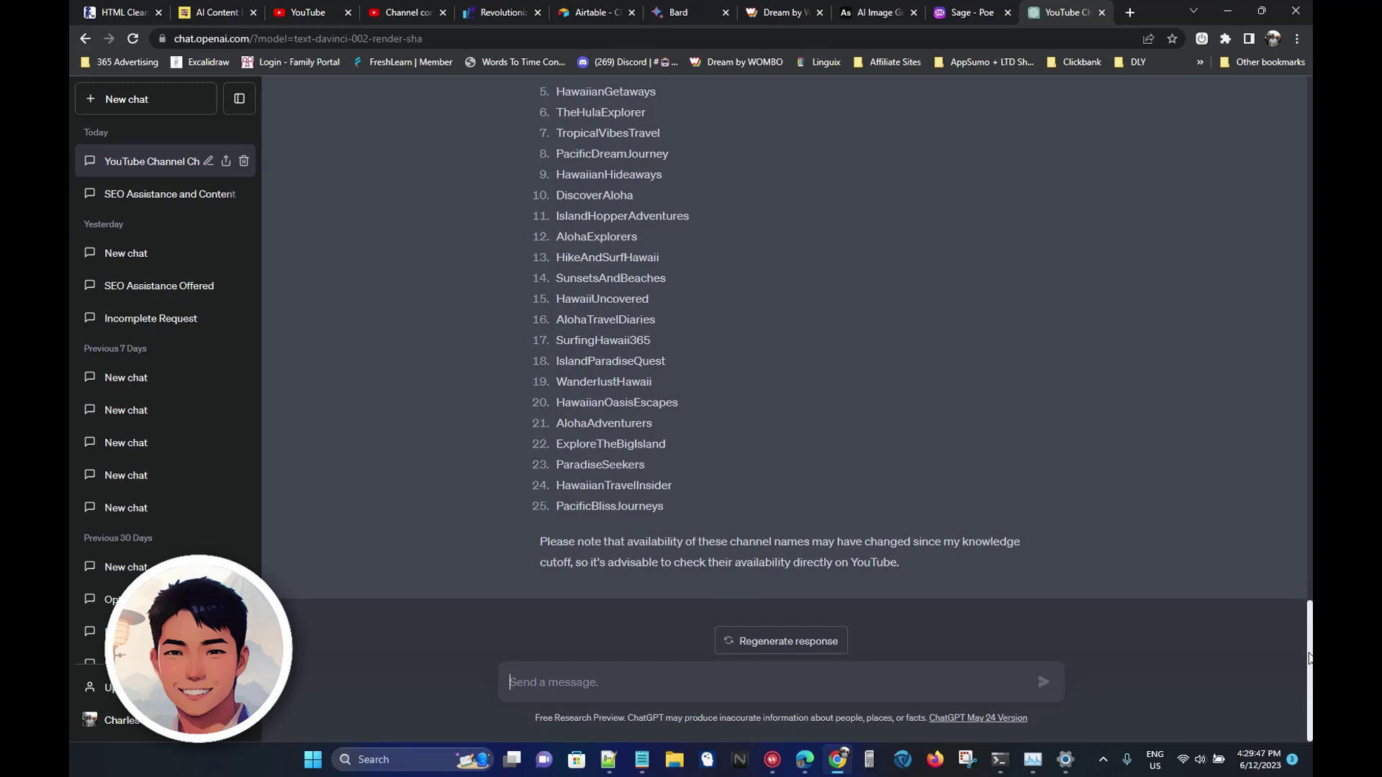
{"action": "left_click_drag", "start_coordinate": [1311, 657], "coordinate": [1294, 588]}
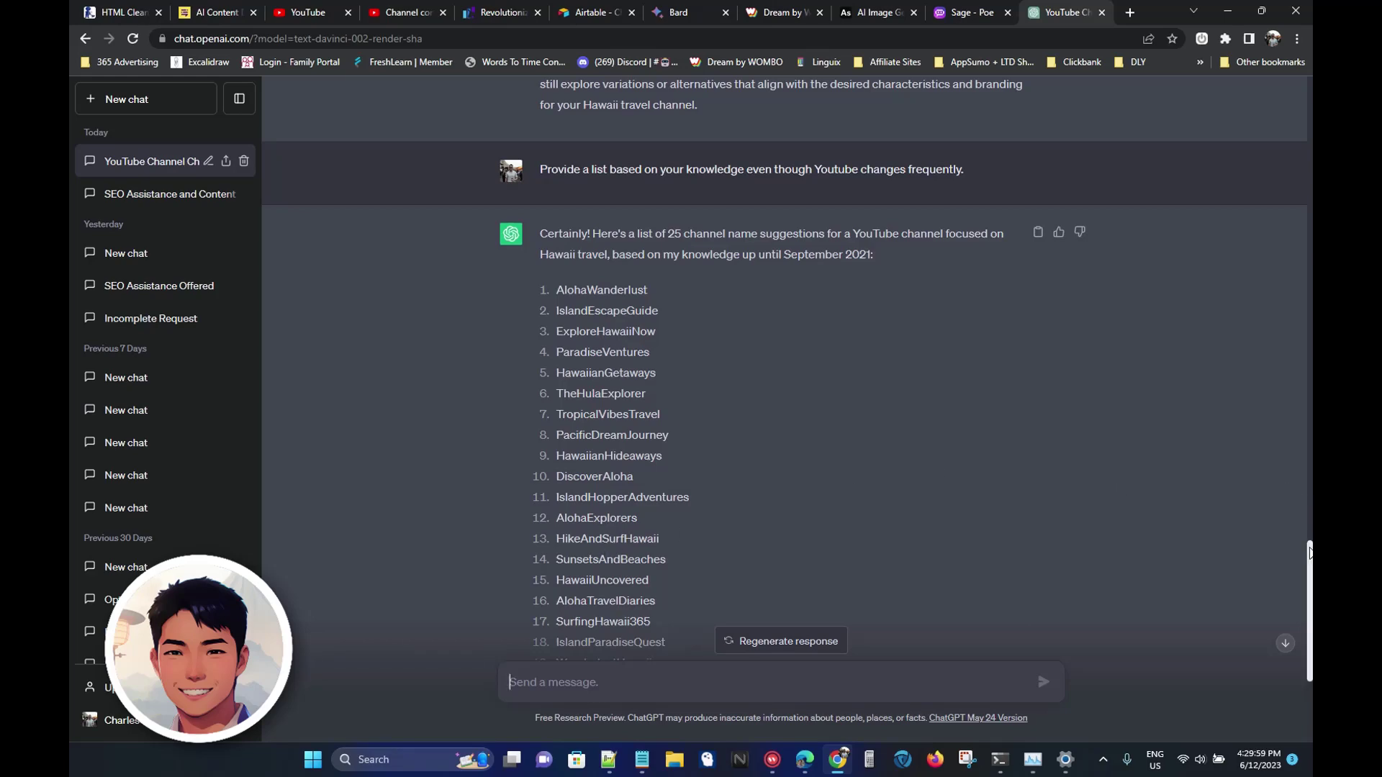
{"action": "left_click_drag", "start_coordinate": [1310, 554], "coordinate": [1299, 538]}
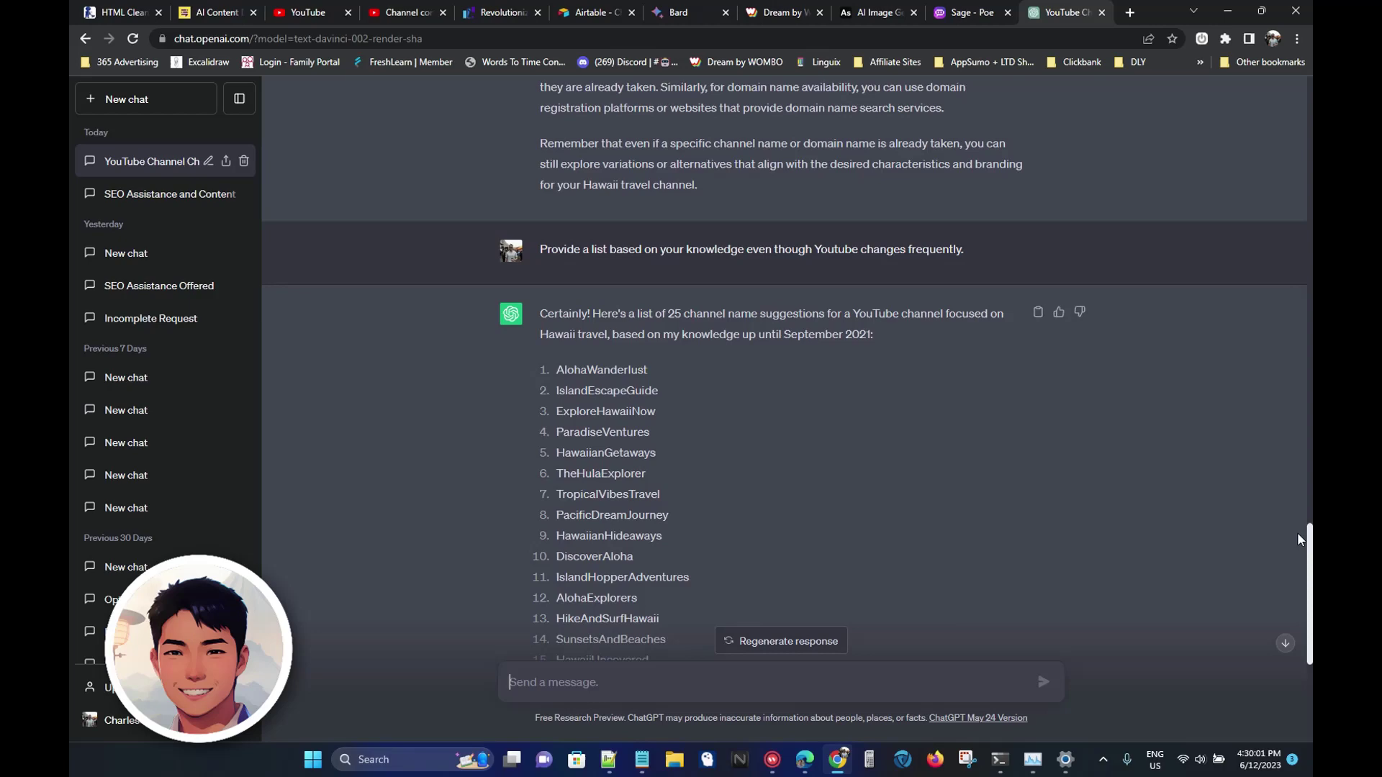
{"action": "left_click_drag", "start_coordinate": [1297, 533], "coordinate": [1297, 586]}
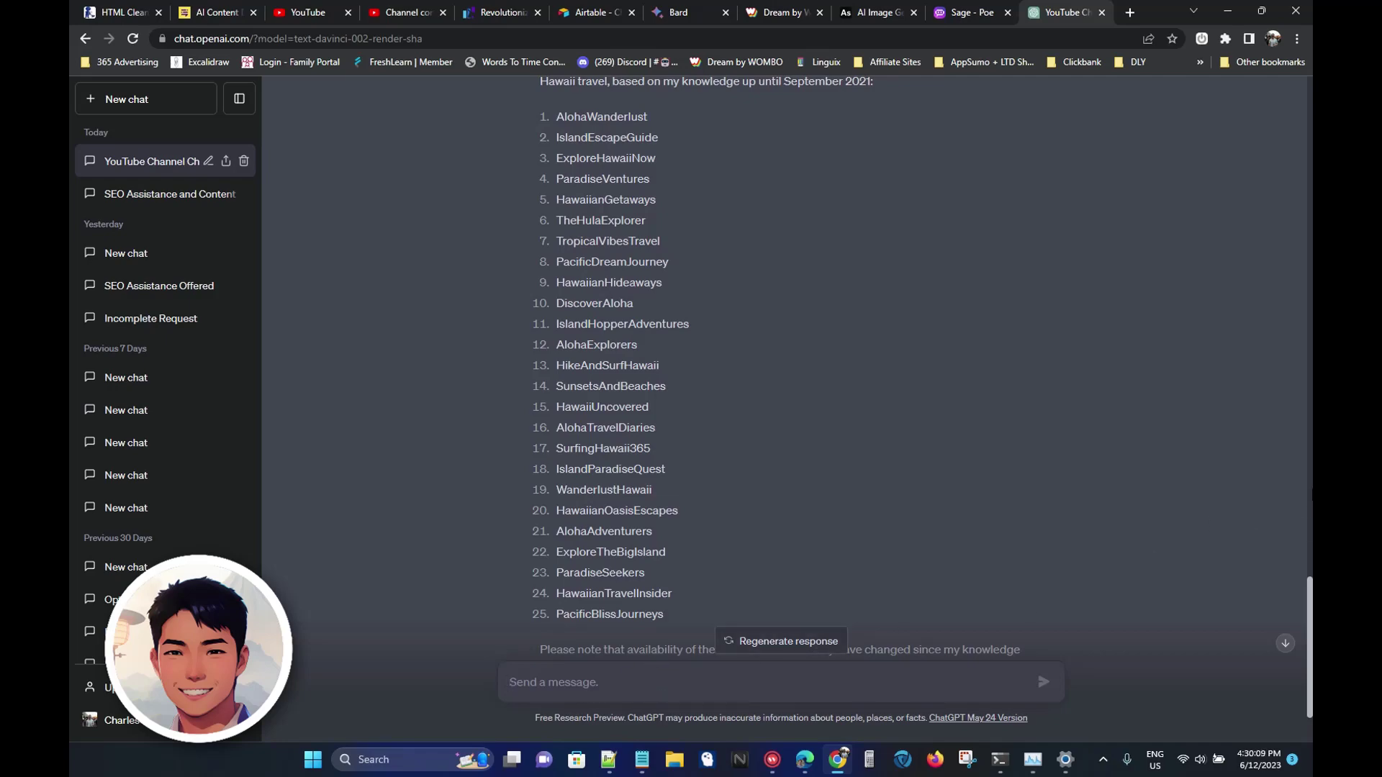
{"action": "mouse_move", "coordinate": [1310, 601]}
{"action": "left_mouse_down"}
{"action": "mouse_move", "coordinate": [1310, 489]}
{"action": "mouse_move", "coordinate": [1309, 612]}
{"action": "left_mouse_up"}
{"action": "left_click", "coordinate": [876, 680]}
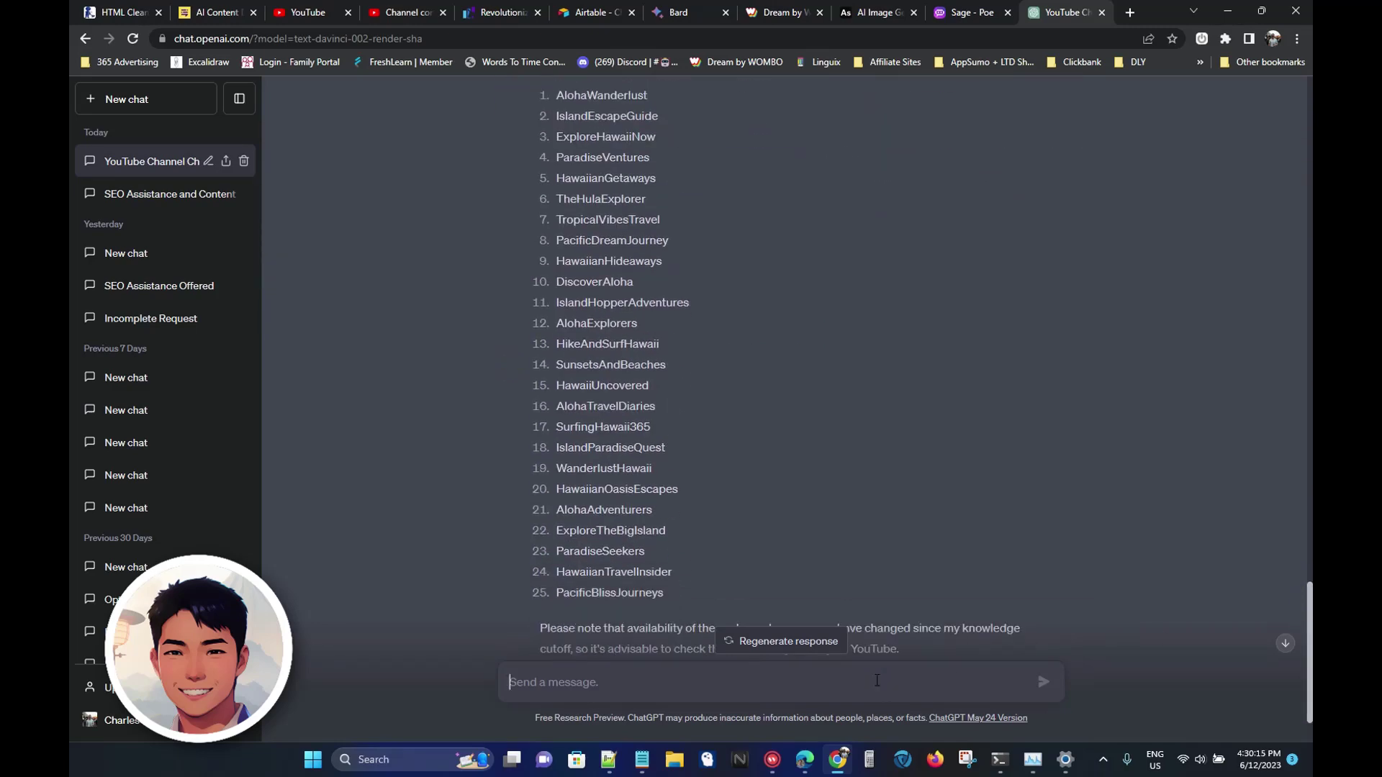
{"action": "type", "text": "Let"}
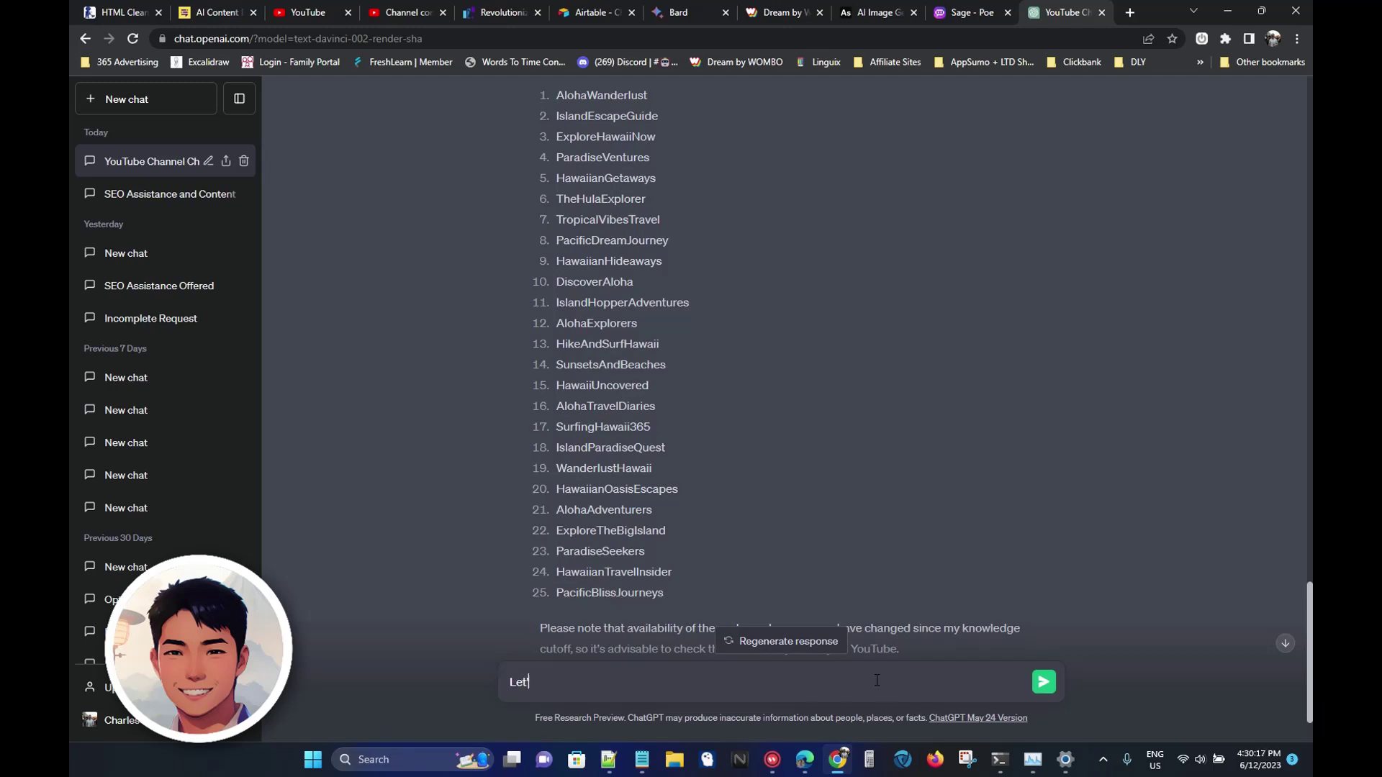
{"action": "type", "text": "'s see"}
{"action": "key", "text": "BackSpace"}
{"action": "key", "text": "BackSpace"}
{"action": "type", "text": "ay that I want to"}
Replace the drafted message with a request to list subniches of Hawaii travel that focus on tourist activities, send it and review the answer.
{"action": "key", "text": "ctrl+a"}
{"action": "type", "text": "List sub"}
{"action": "type", "text": "niches"}
{"action": "type", "text": " of"}
{"action": "type", "text": " of Hawaii"}
{"action": "type", "text": " trave"}
{"action": "type", "text": "l that focus"}
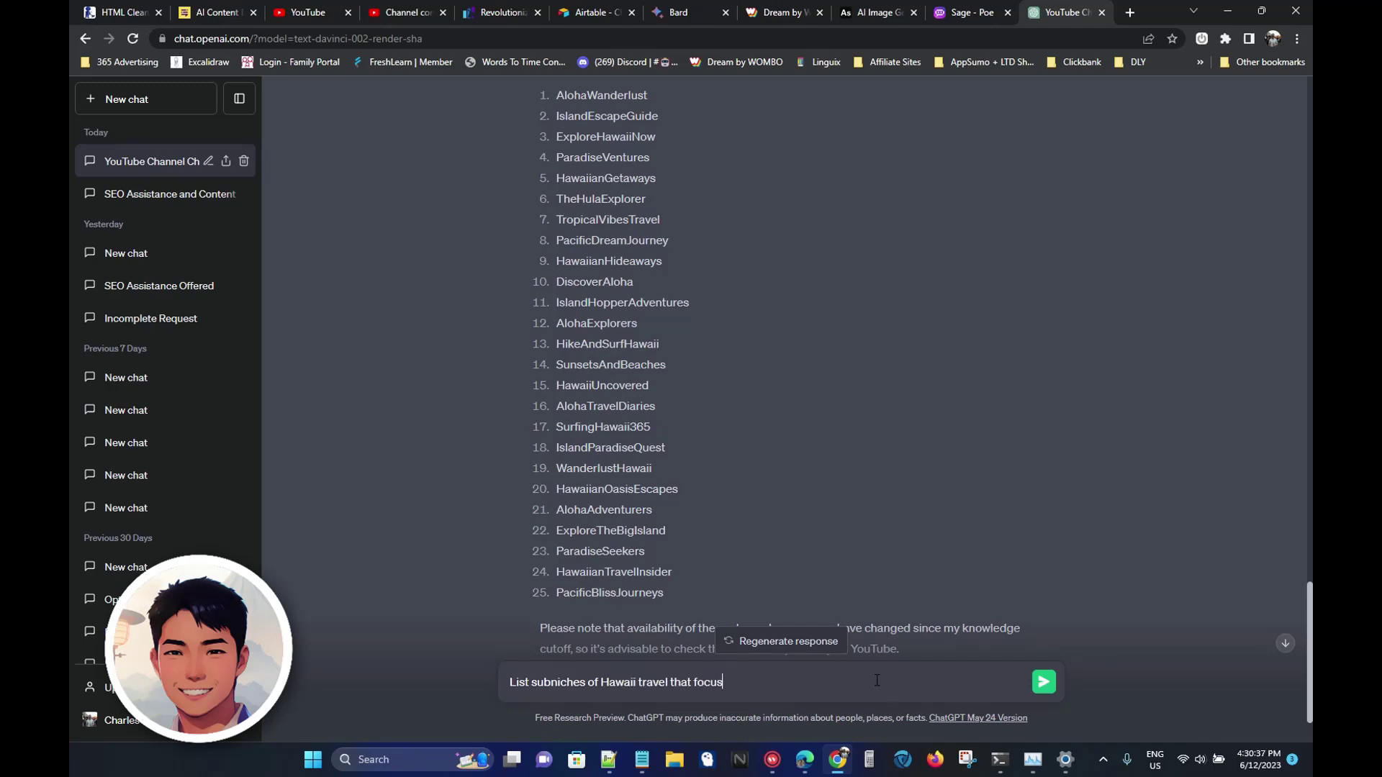
{"action": "type", "text": " on tours"}
{"action": "key", "text": "BackSpace"}
{"action": "type", "text": "ist activies."}
{"action": "key", "text": "Return"}
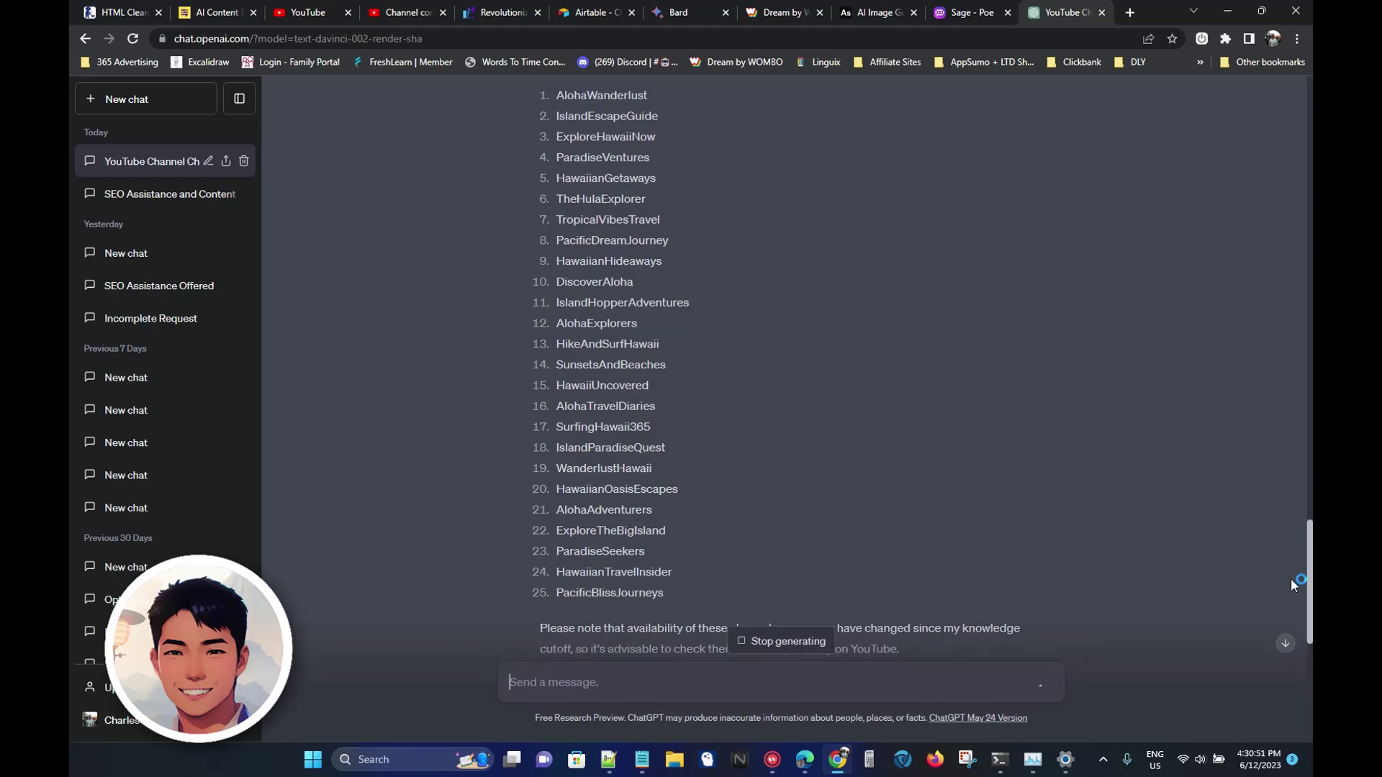
{"action": "left_click_drag", "start_coordinate": [1309, 580], "coordinate": [1310, 669]}
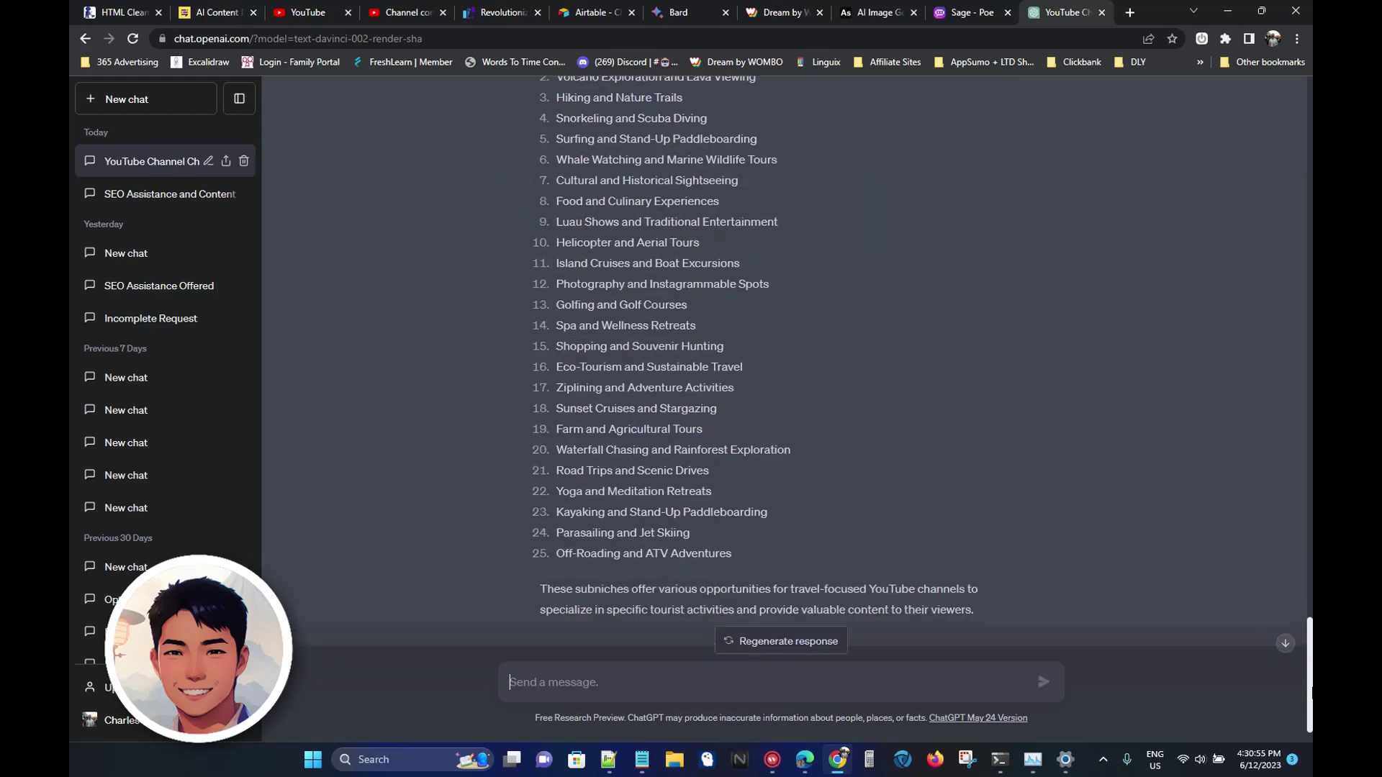
{"action": "scroll", "coordinate": [1309, 666], "scroll_direction": "up", "scroll_amount": 1}
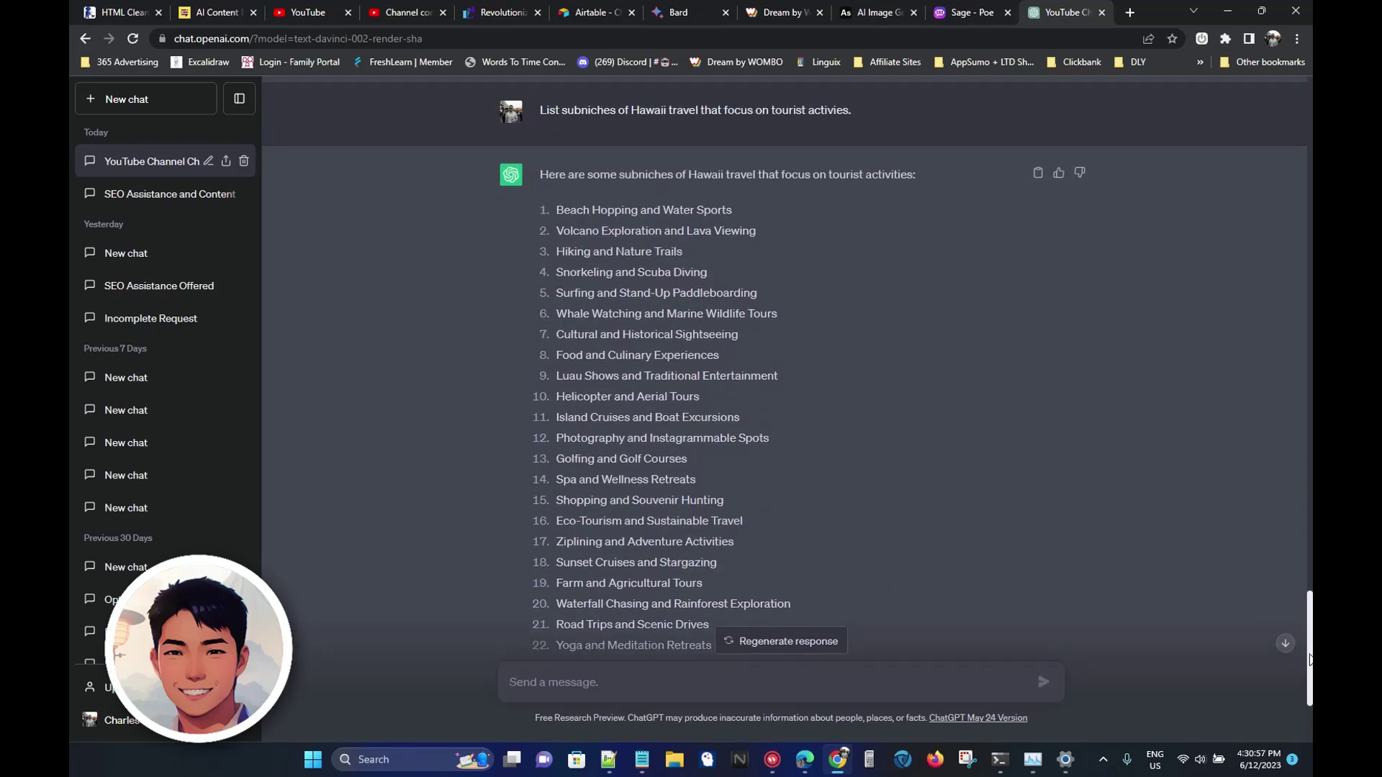
{"action": "scroll", "coordinate": [1310, 659], "scroll_direction": "up", "scroll_amount": 1}
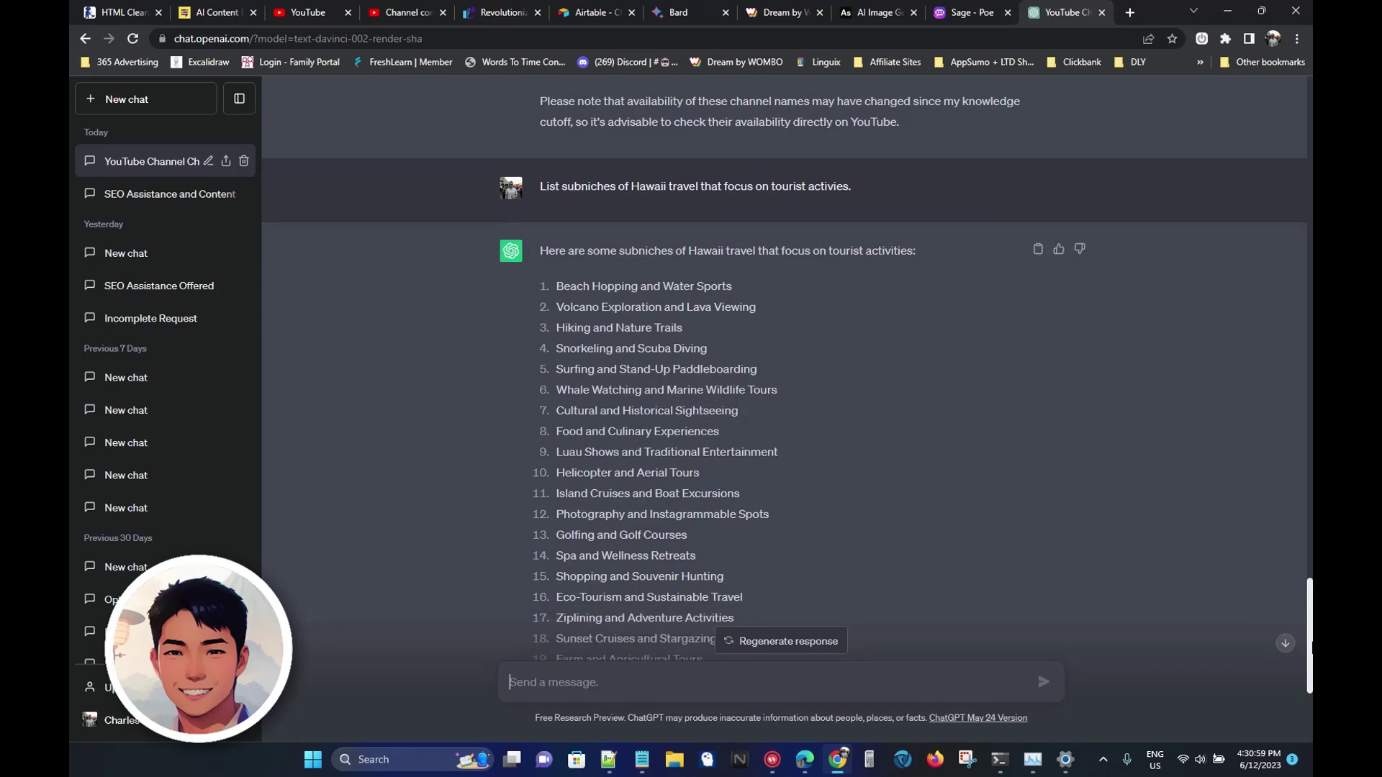
{"action": "scroll", "coordinate": [1310, 659], "scroll_direction": "down", "scroll_amount": 2}
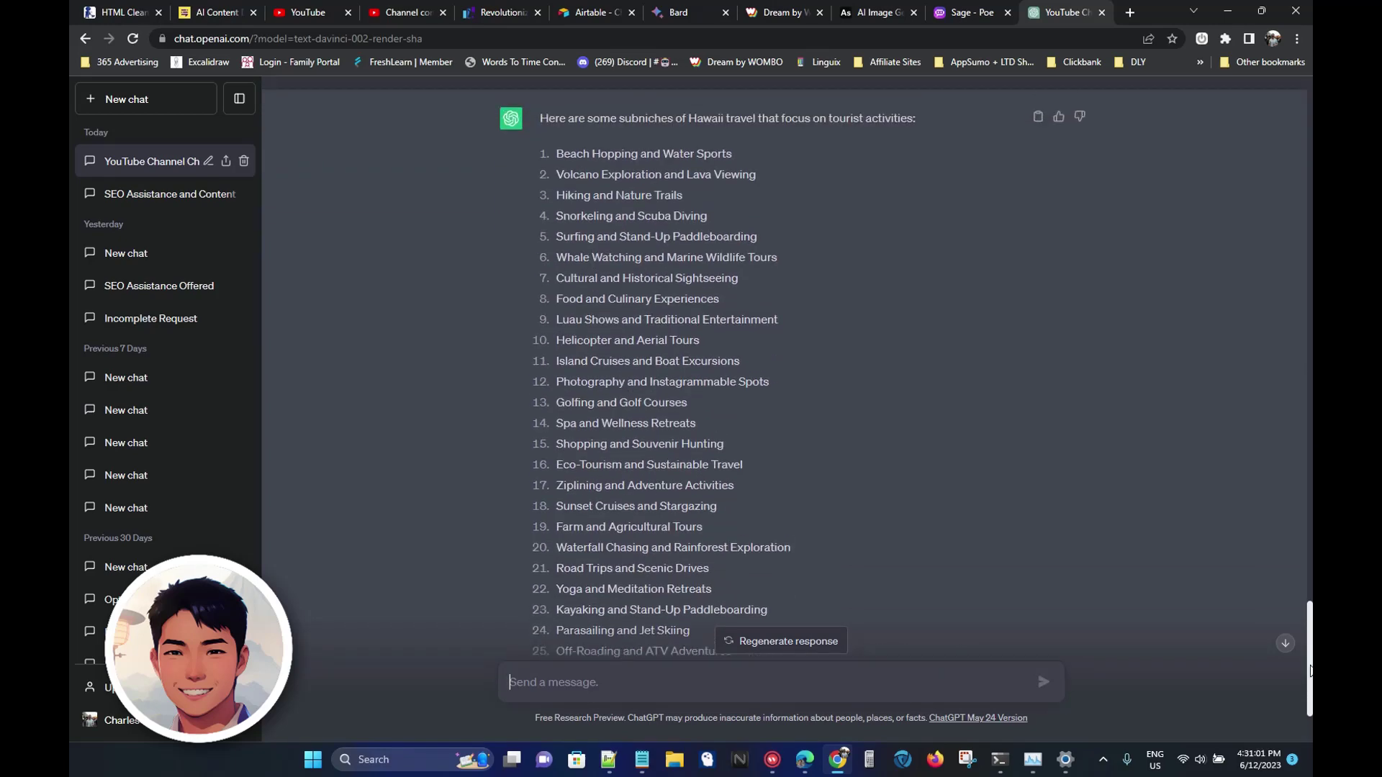
Draft a message asking to add all of those subniches into a table, with column 2 showing the monthly searches.
{"action": "scroll", "coordinate": [1310, 669], "scroll_direction": "up", "scroll_amount": 1}
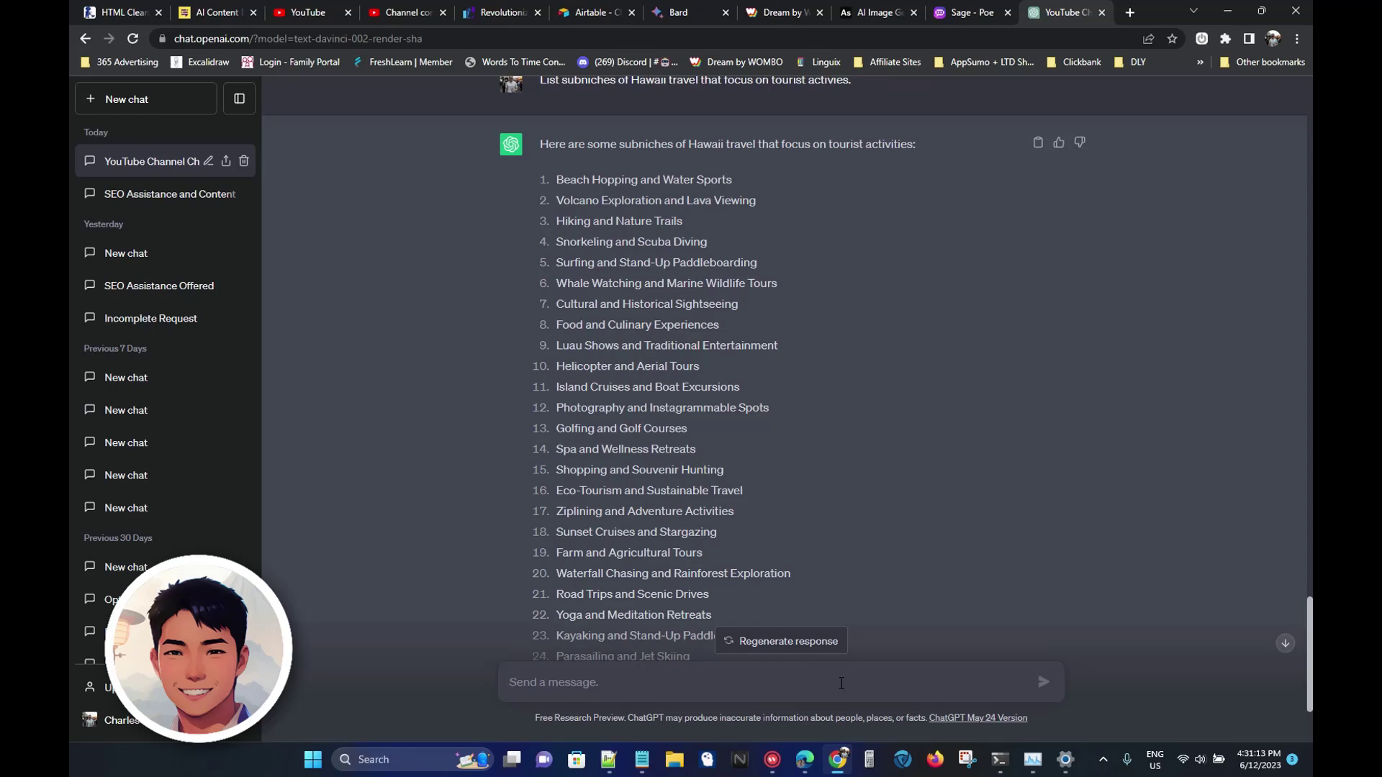
{"action": "type", "text": "Add all of t"}
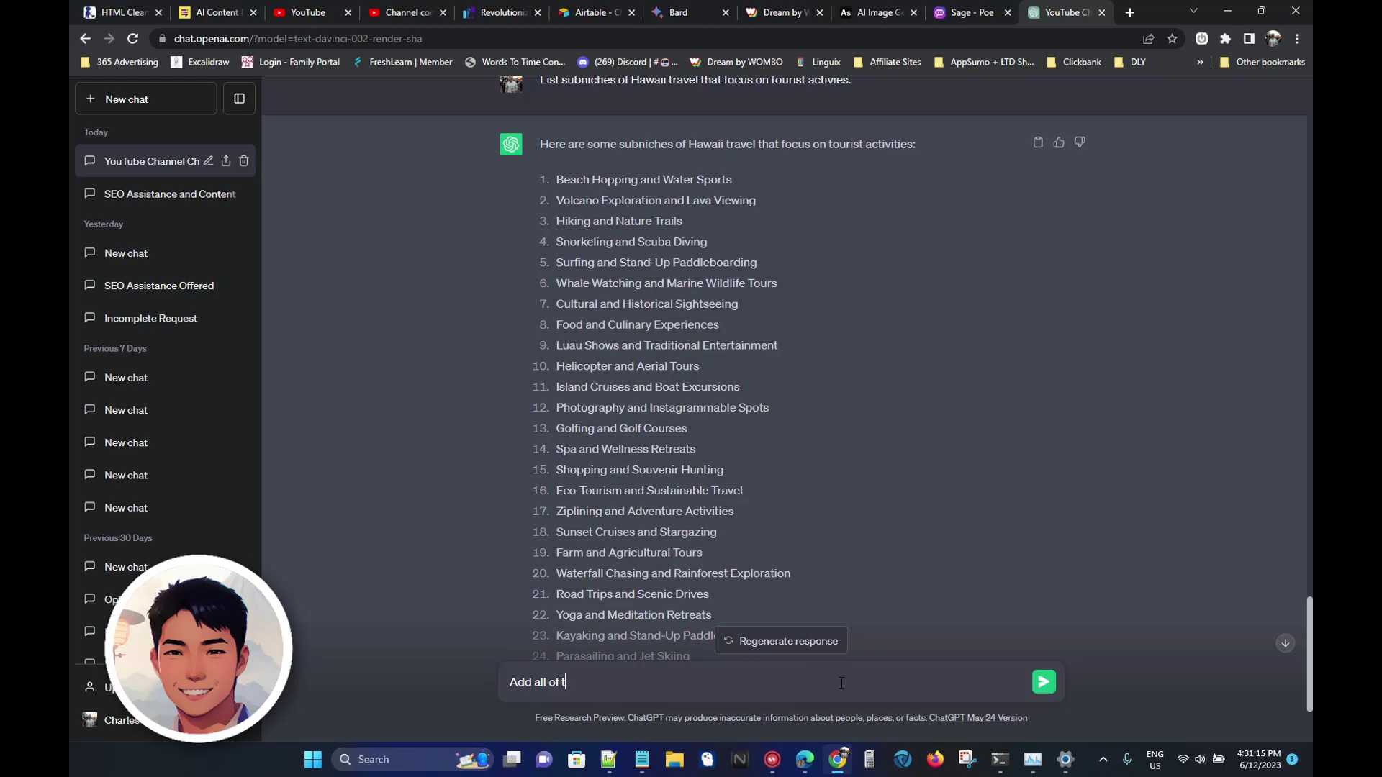
{"action": "type", "text": "hose subniches into a table. For"}
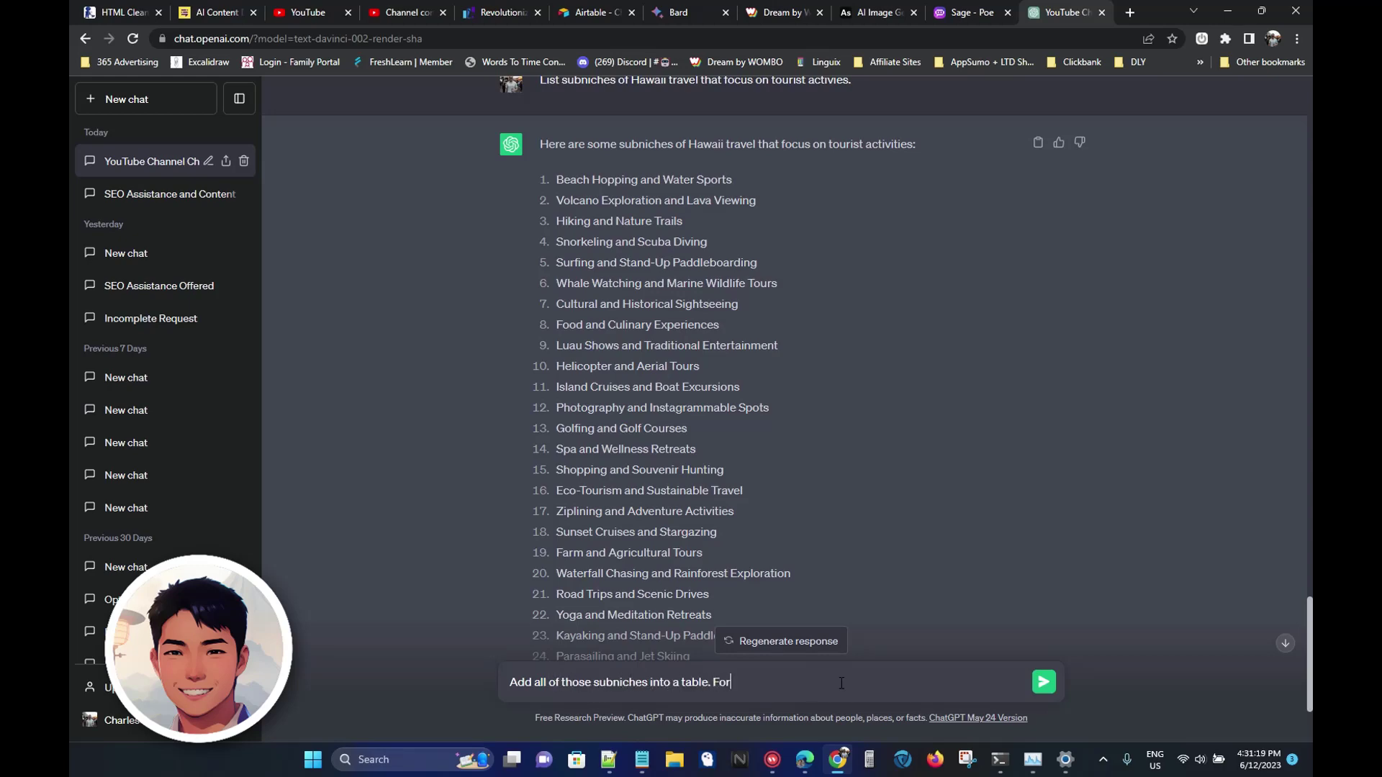
{"action": "type", "text": " column"}
{"action": "type", "text": " 2, "}
{"action": "type", "text": "add"}
{"action": "key", "text": "BackSpace"}
{"action": "key", "text": "BackSpace"}
{"action": "type", "text": "show the monthly searches"}
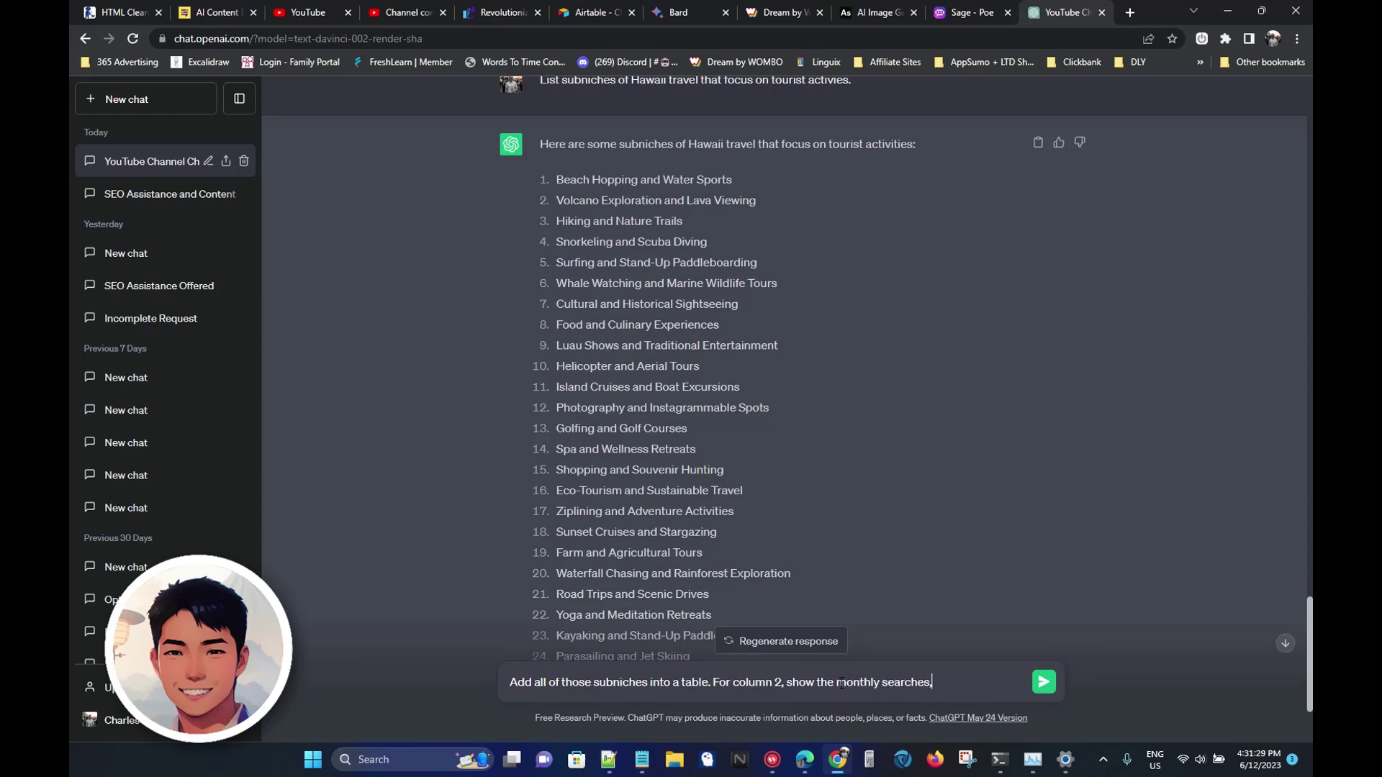
Extend the message to request keyword difficulty in column 3 from 0 to 100, 100 being the most competitive.
{"action": "type", "text": ","}
{"action": "key", "text": "BackSpace"}
{"action": "type", "text": "; for colum"}
{"action": "key", "text": "BackSpace"}
{"action": "key", "text": "BackSpace"}
{"action": "key", "text": "BackSpace"}
{"action": "key", "text": "BackSpace"}
{"action": "type", "text": "olumn3,"}
{"action": "key", "text": "BackSpace"}
{"action": "type", "text": "3, show the"}
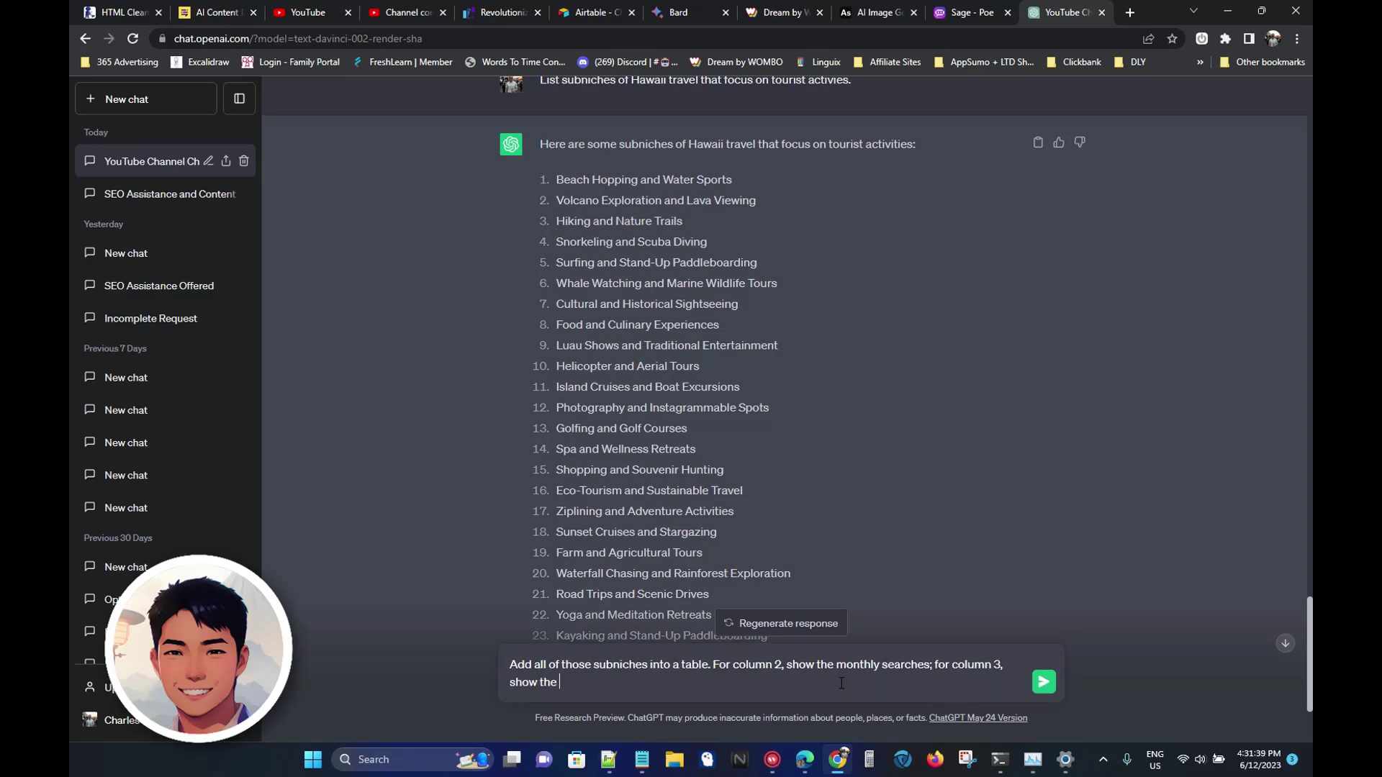
{"action": "type", "text": " keyword difficulty. from 0 to 100"}
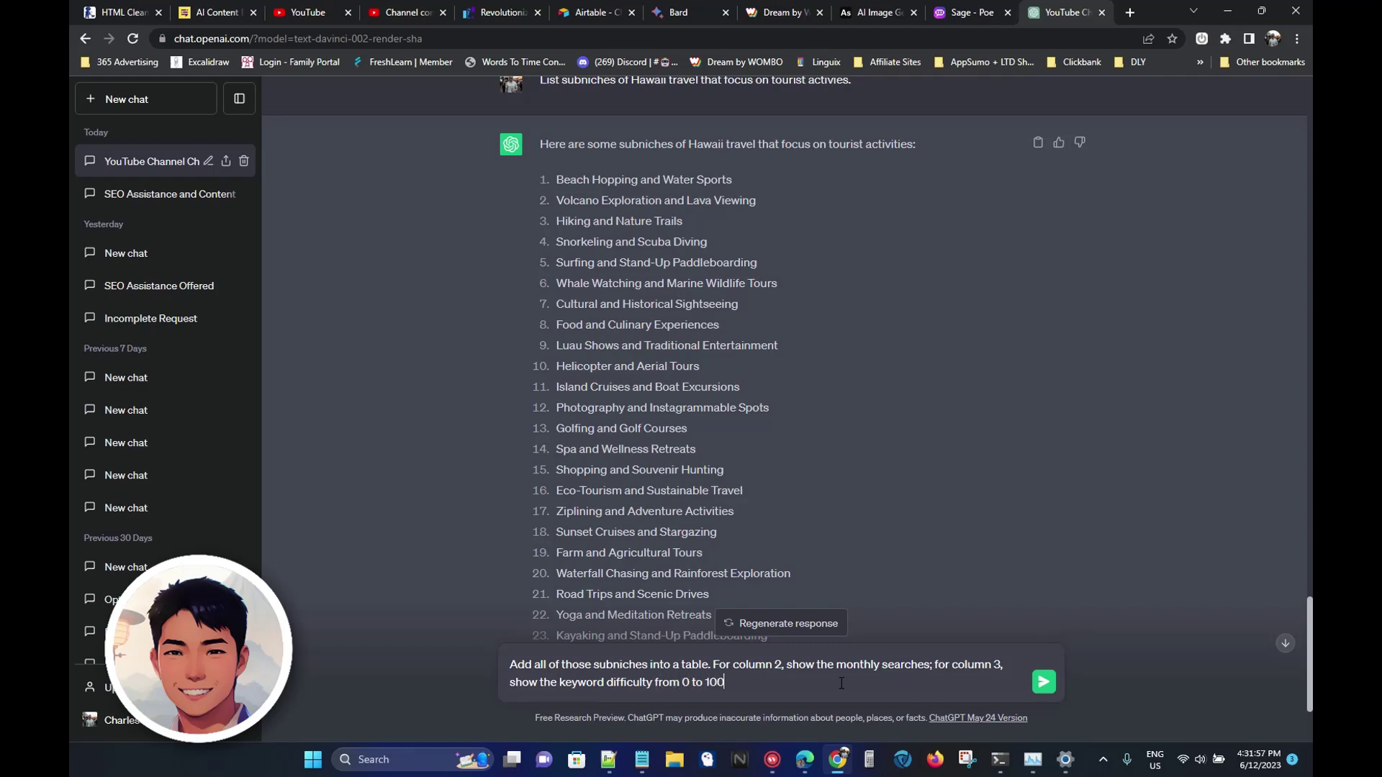
{"action": "type", "text": ", 100 be"}
{"action": "type", "text": "ing the most comp"}
{"action": "type", "text": "etitive. "}
{"action": "type", "text": "."}
Add the instruction "append Hawaii to each subniche." and place it directly after the drafted message's first sentence.
{"action": "type", "text": " append"}
{"action": "type", "text": " Hawa"}
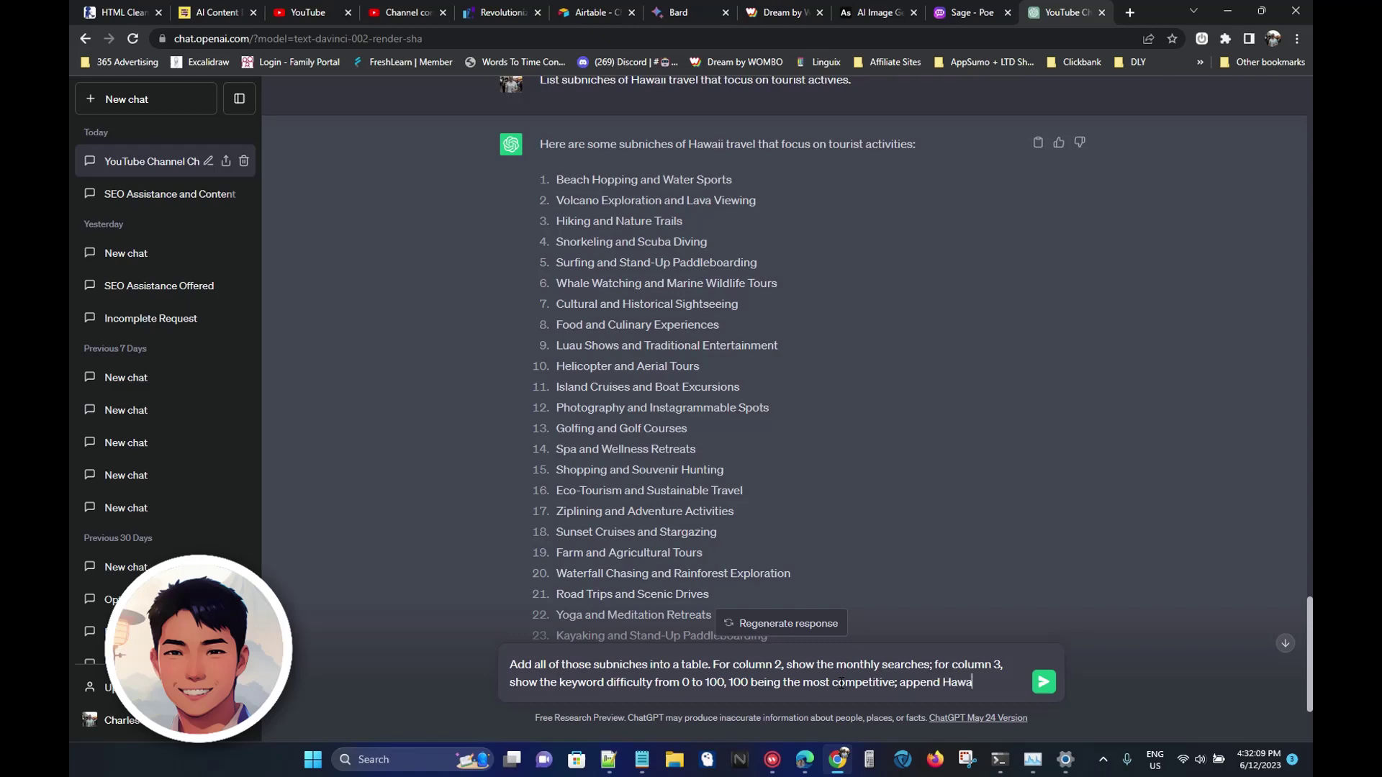
{"action": "type", "text": "ii to each subniche"}
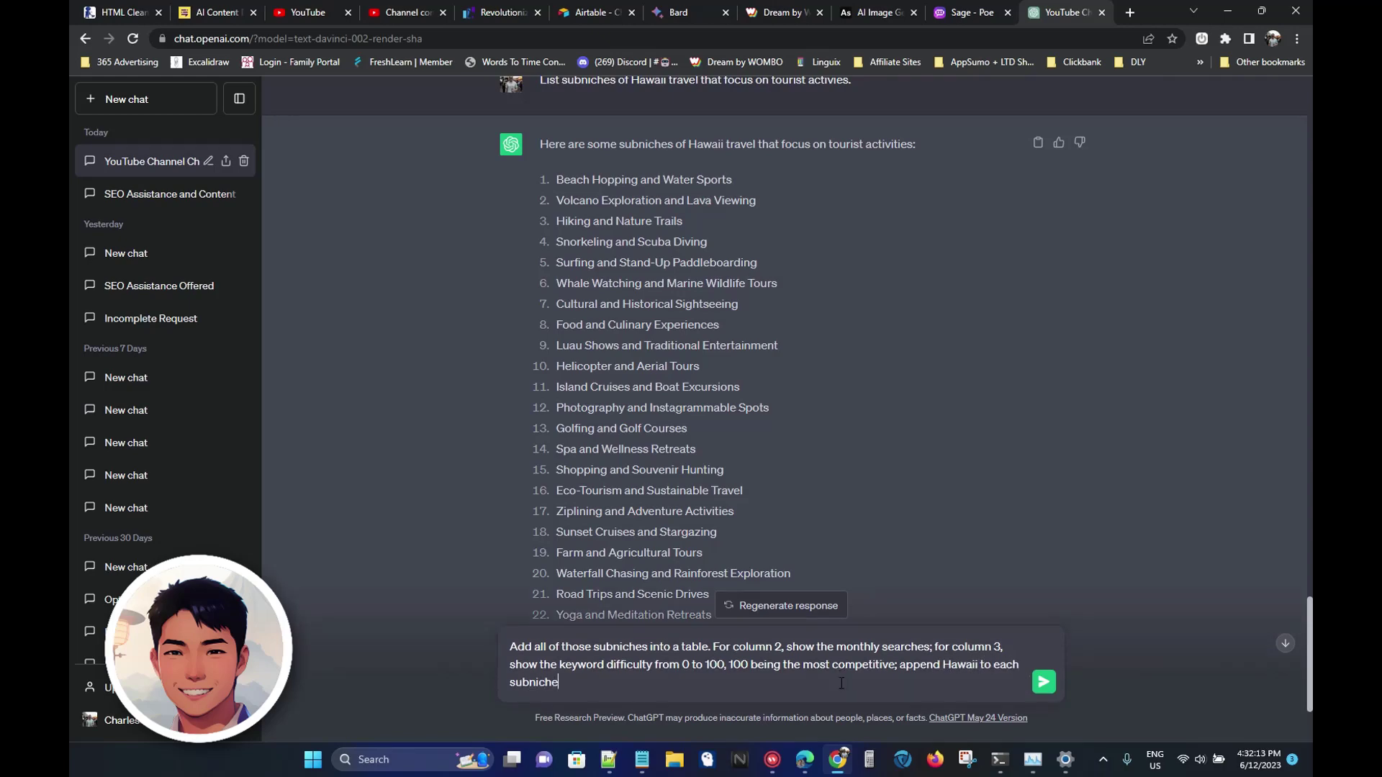
{"action": "type", "text": " p"}
{"action": "left_click", "coordinate": [901, 666], "text": "shift"}
{"action": "key", "text": "ctrl+c"}
{"action": "key", "text": "BackSpace"}
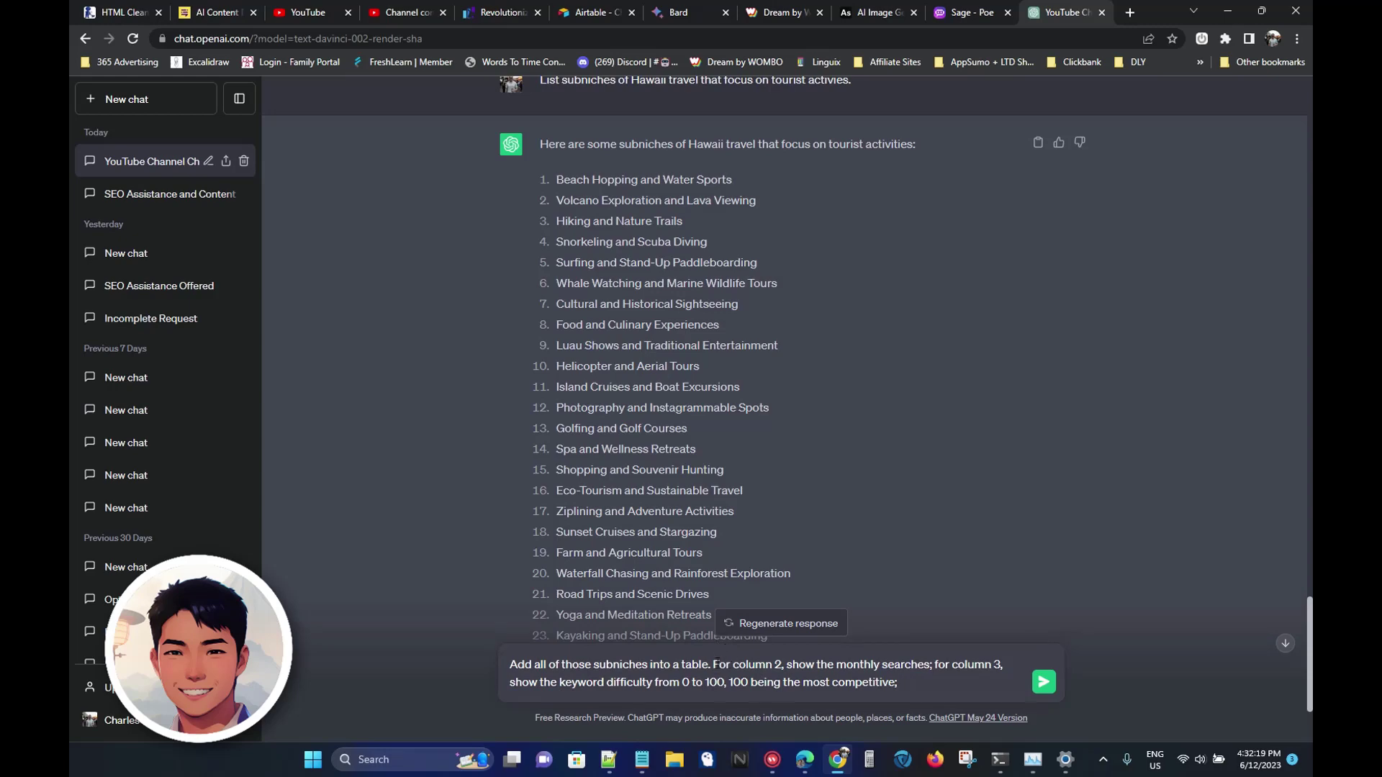
{"action": "left_click", "coordinate": [715, 663]}
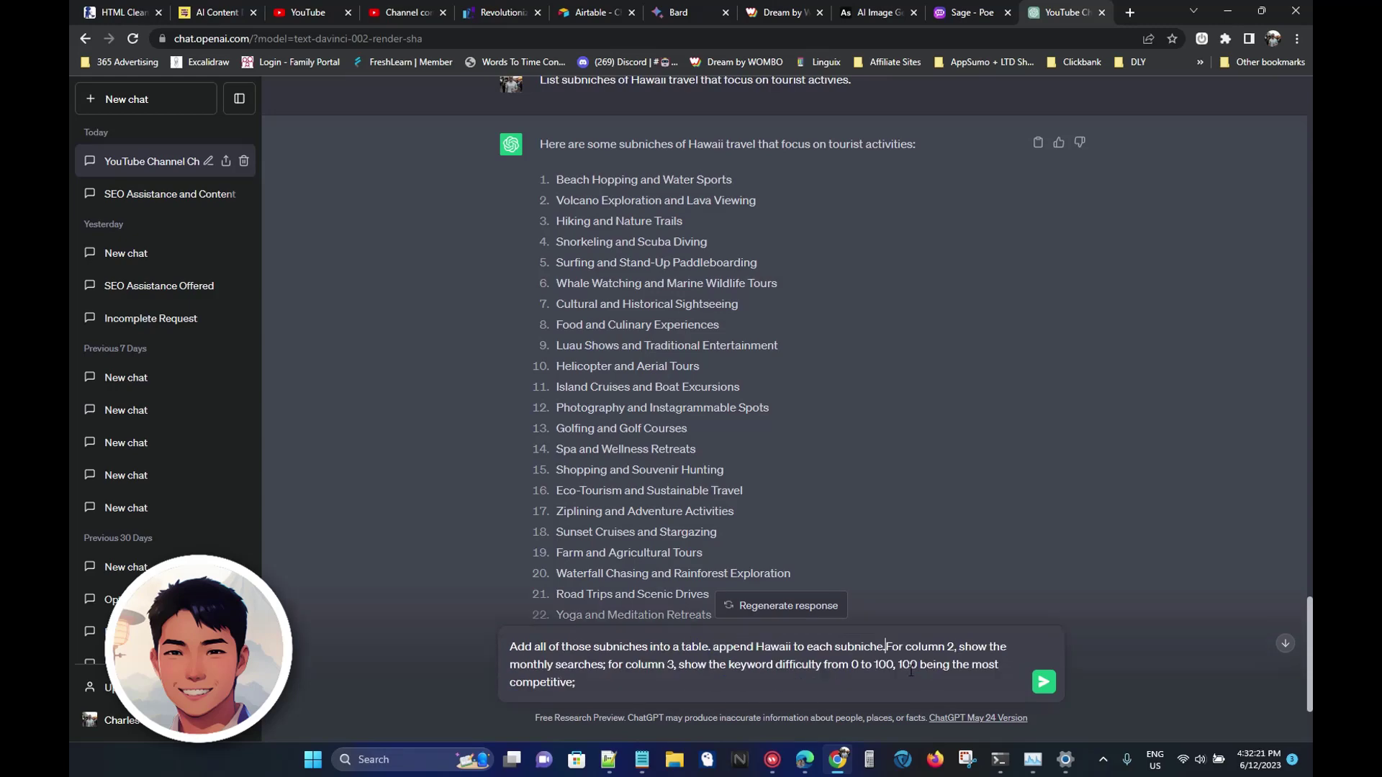
{"action": "key", "text": "ctrl+v"}
Send the table request and review the subniche table from its header row.
{"action": "key", "text": "ctrl+a"}
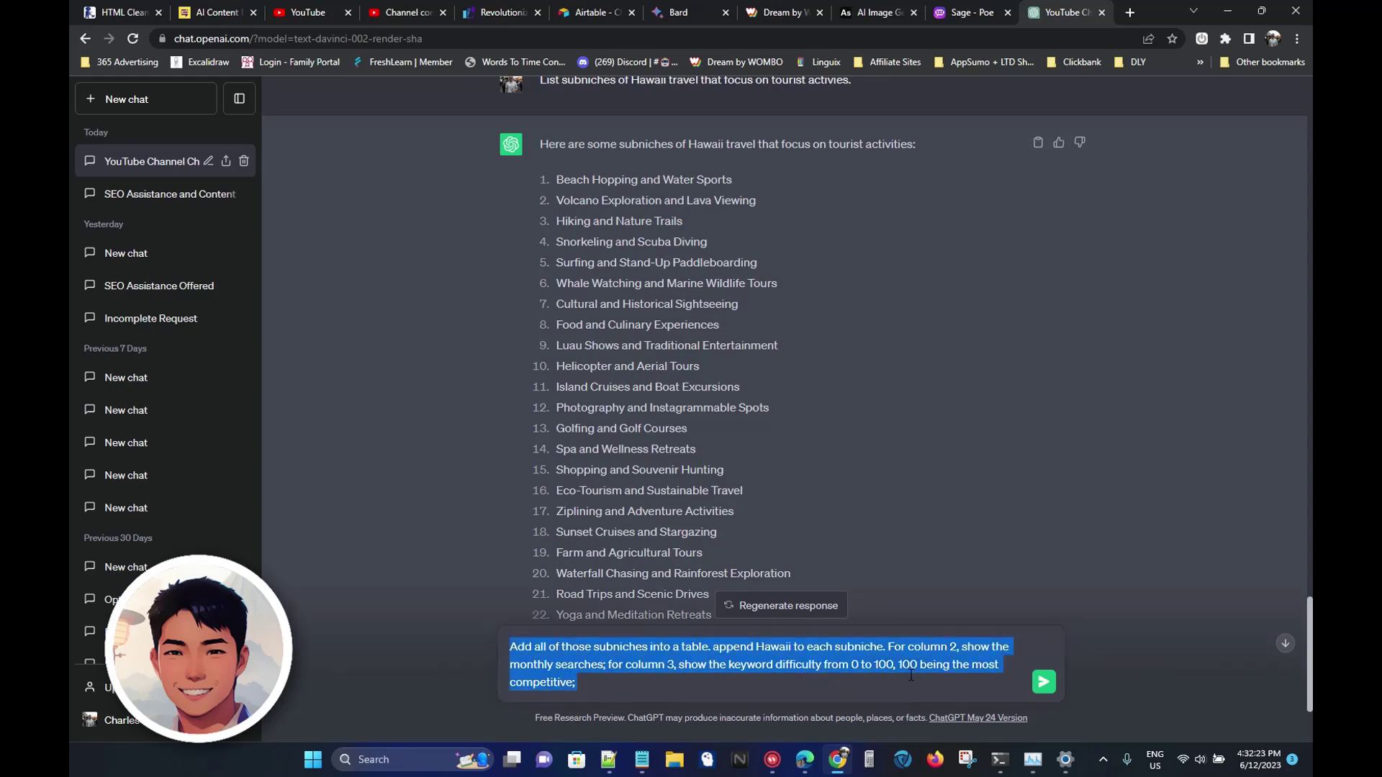
{"action": "key", "text": "Return"}
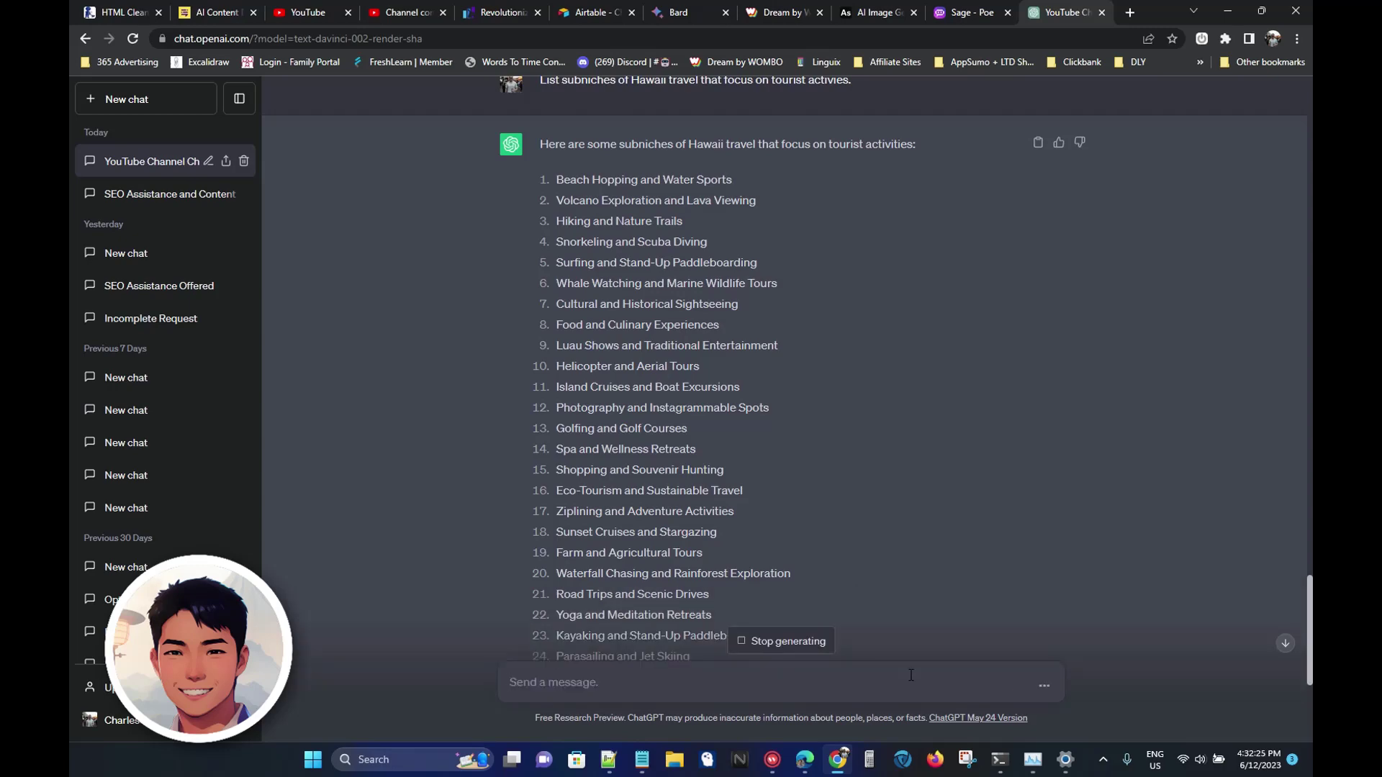
{"action": "middle_click", "coordinate": [820, 446]}
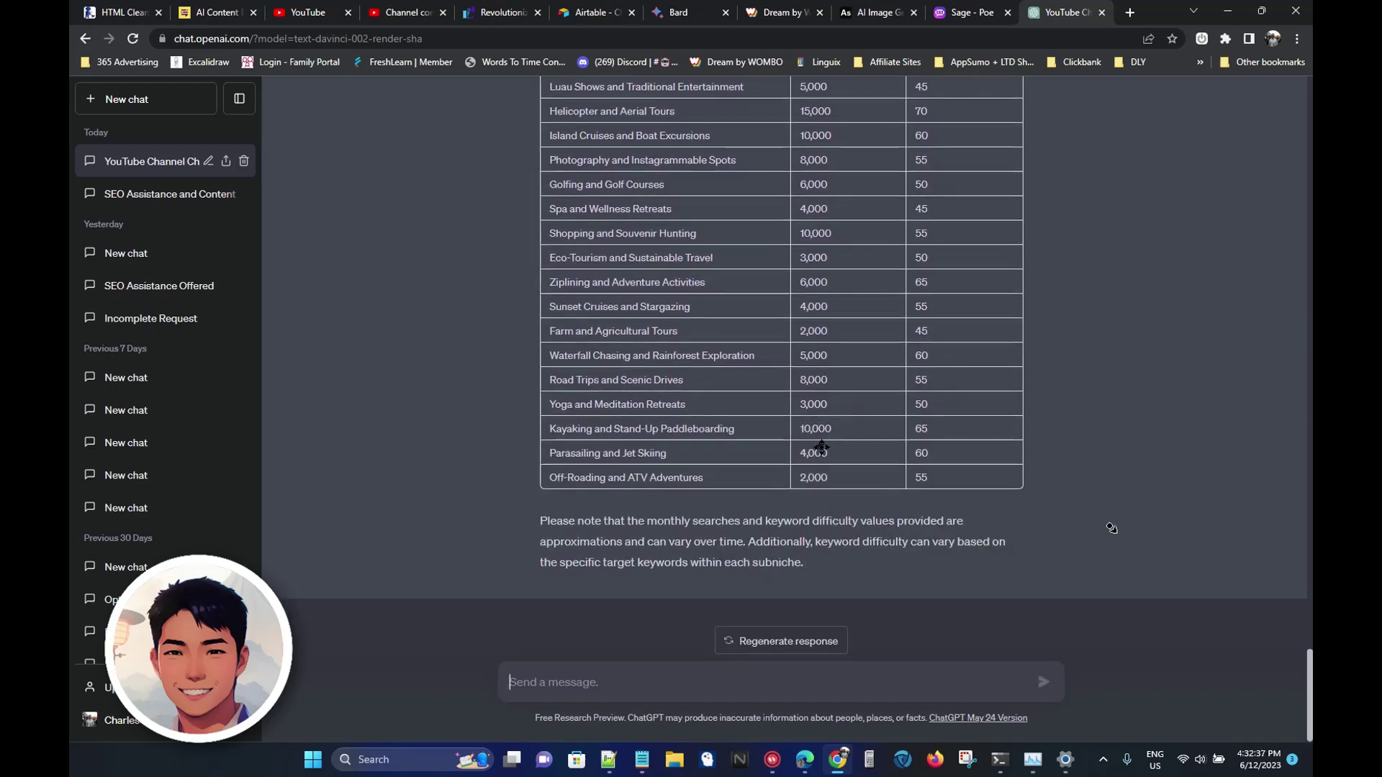
{"action": "left_click", "coordinate": [1282, 637]}
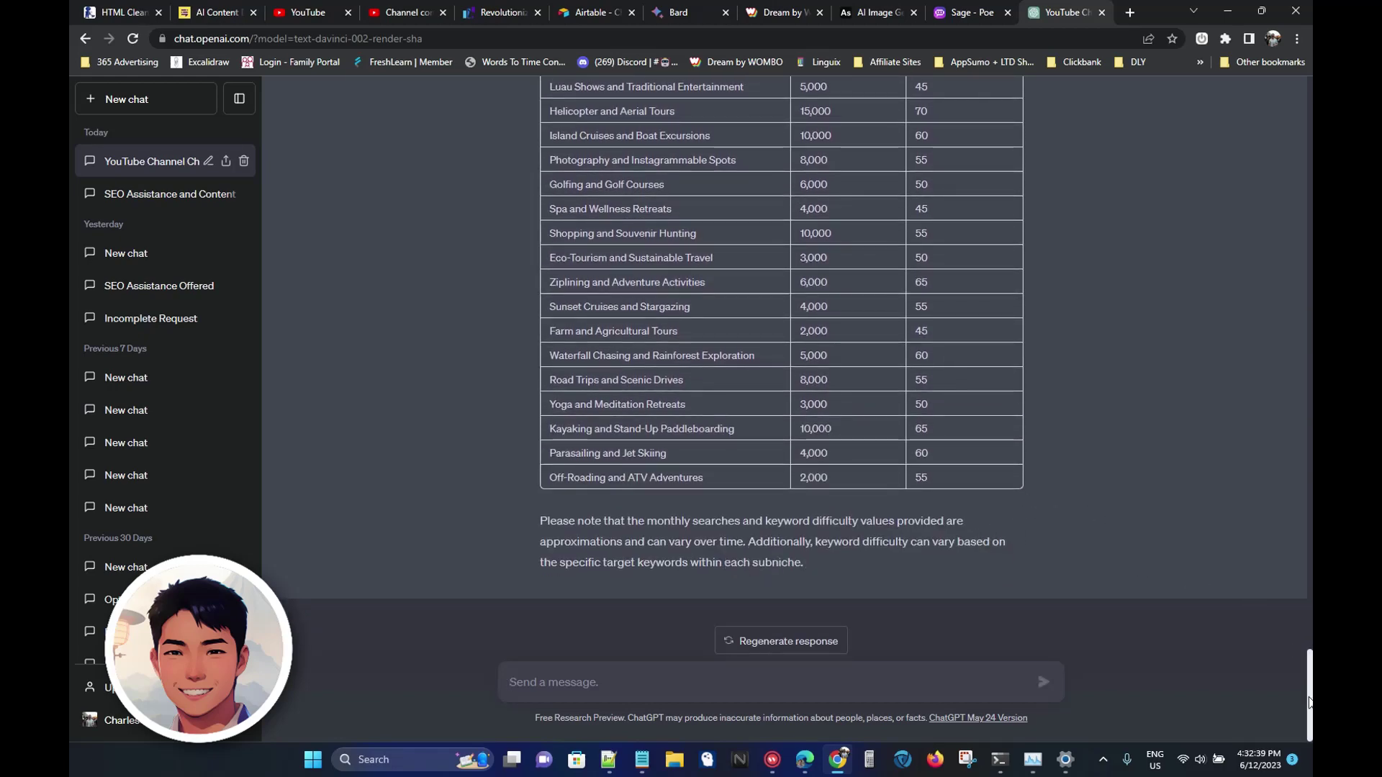
{"action": "left_click_drag", "start_coordinate": [1310, 703], "coordinate": [1310, 664]}
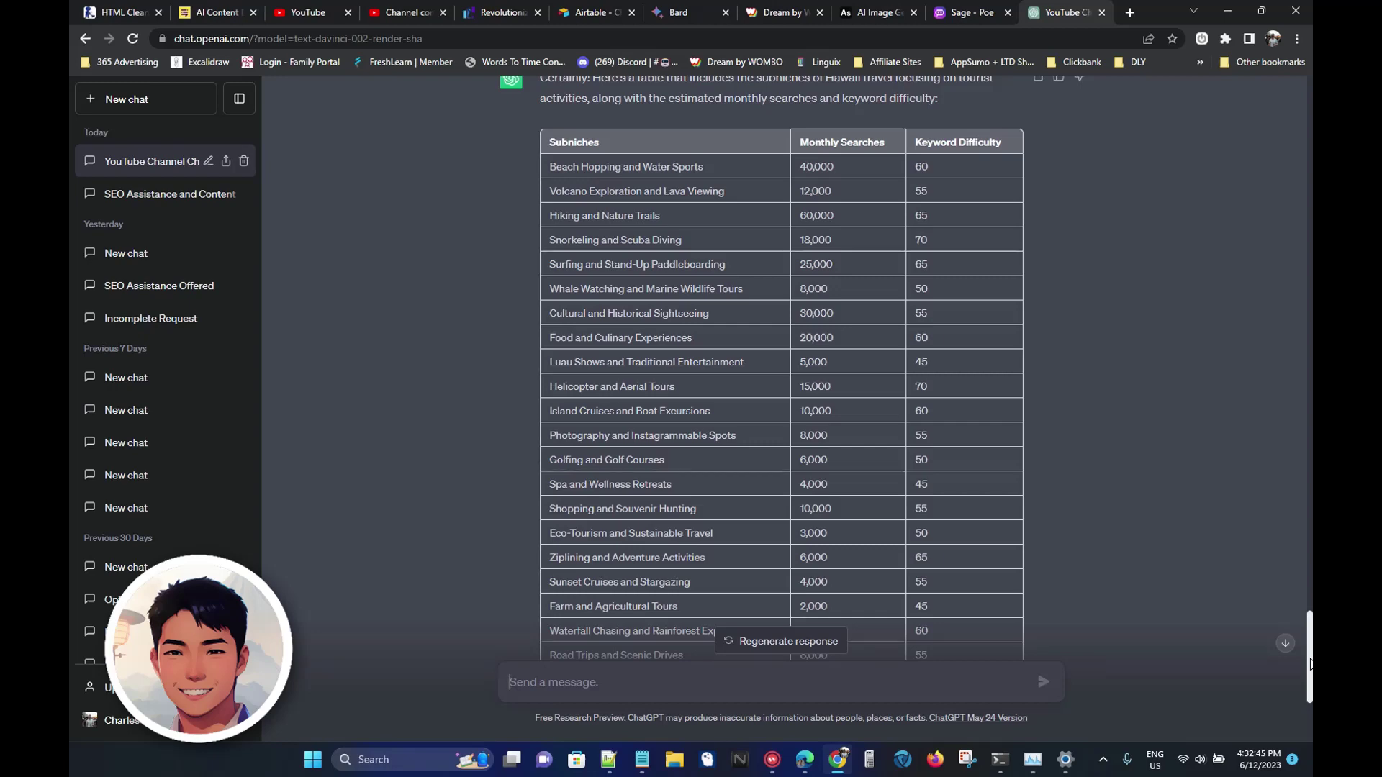
{"action": "left_click_drag", "start_coordinate": [1310, 663], "coordinate": [1310, 658]}
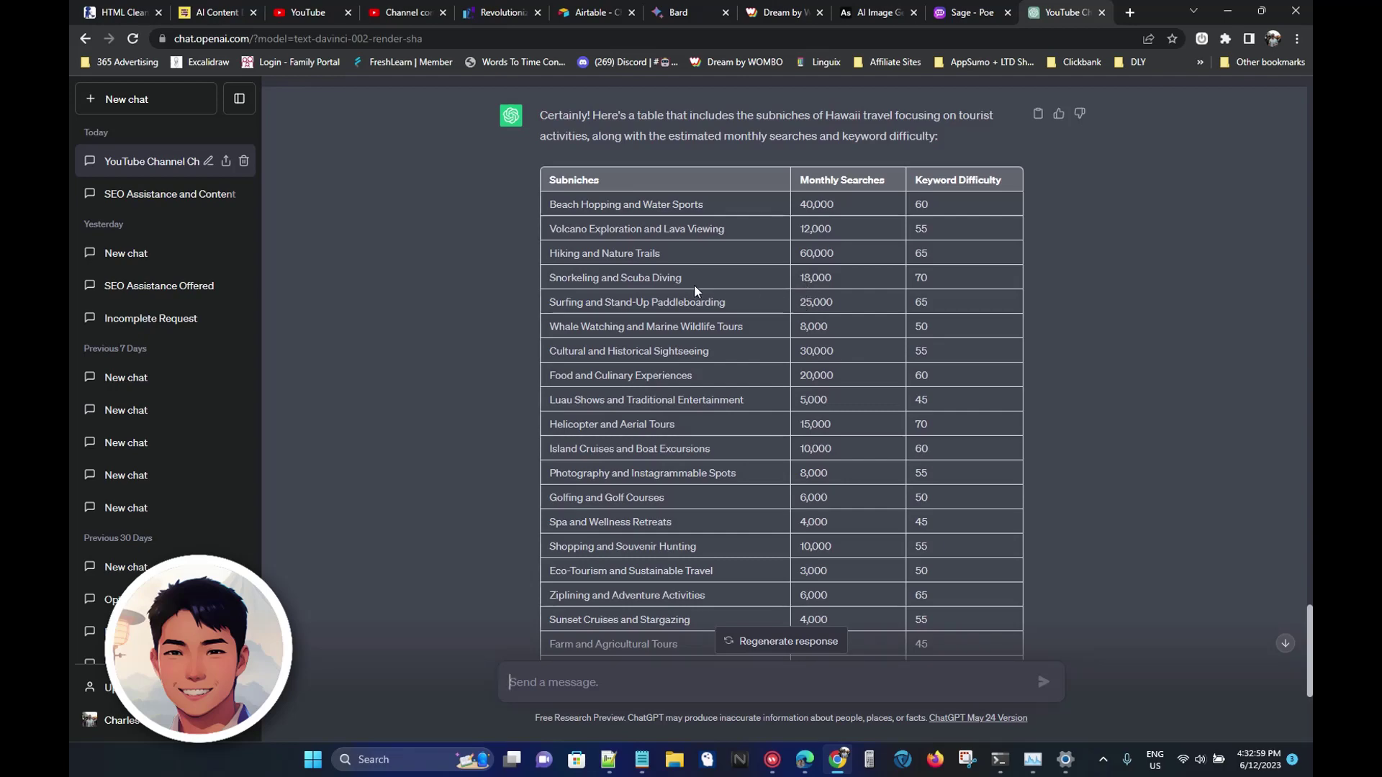
Copy the subniche "Snorkeling and Scuba Diving" from the table into a new message.
{"action": "left_click_drag", "start_coordinate": [692, 282], "coordinate": [551, 282]}
{"action": "key", "text": "ctrl+c"}
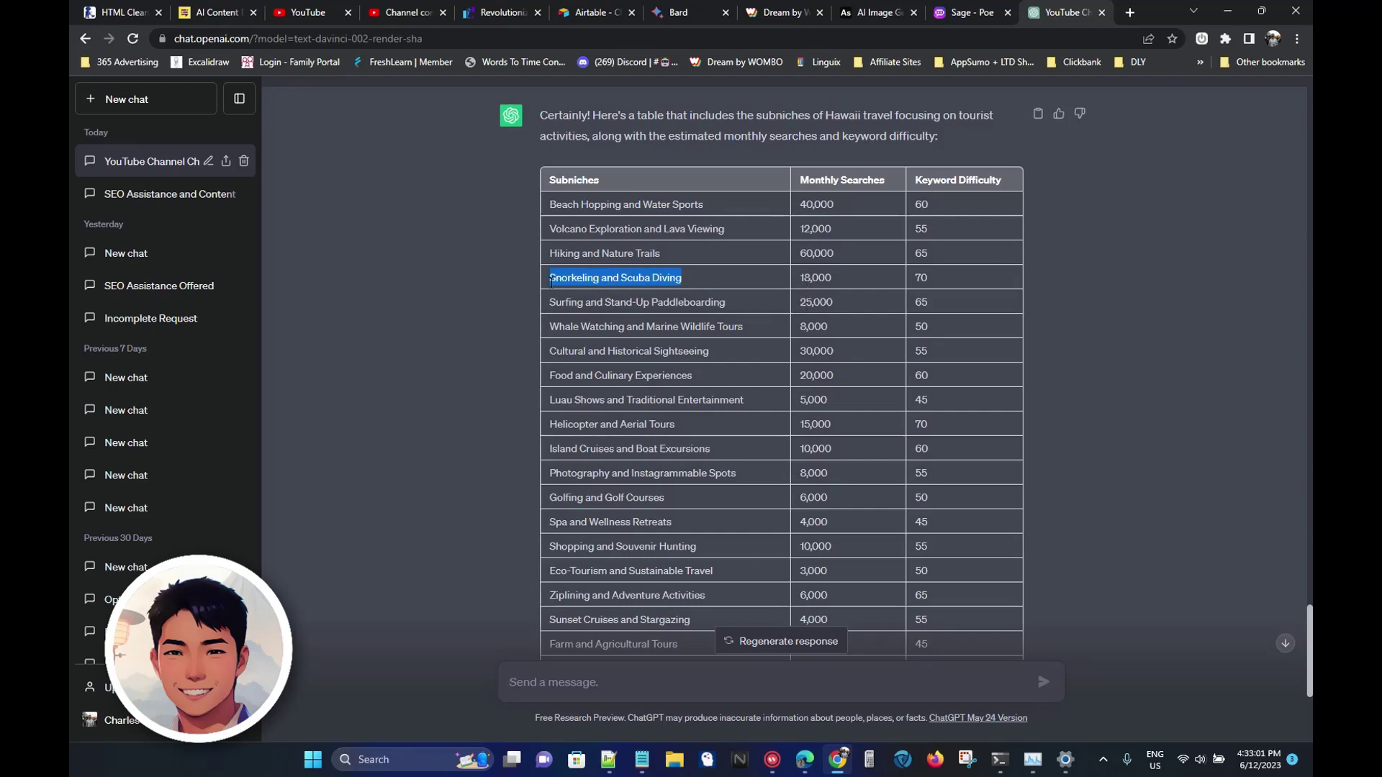
{"action": "left_click", "coordinate": [709, 690]}
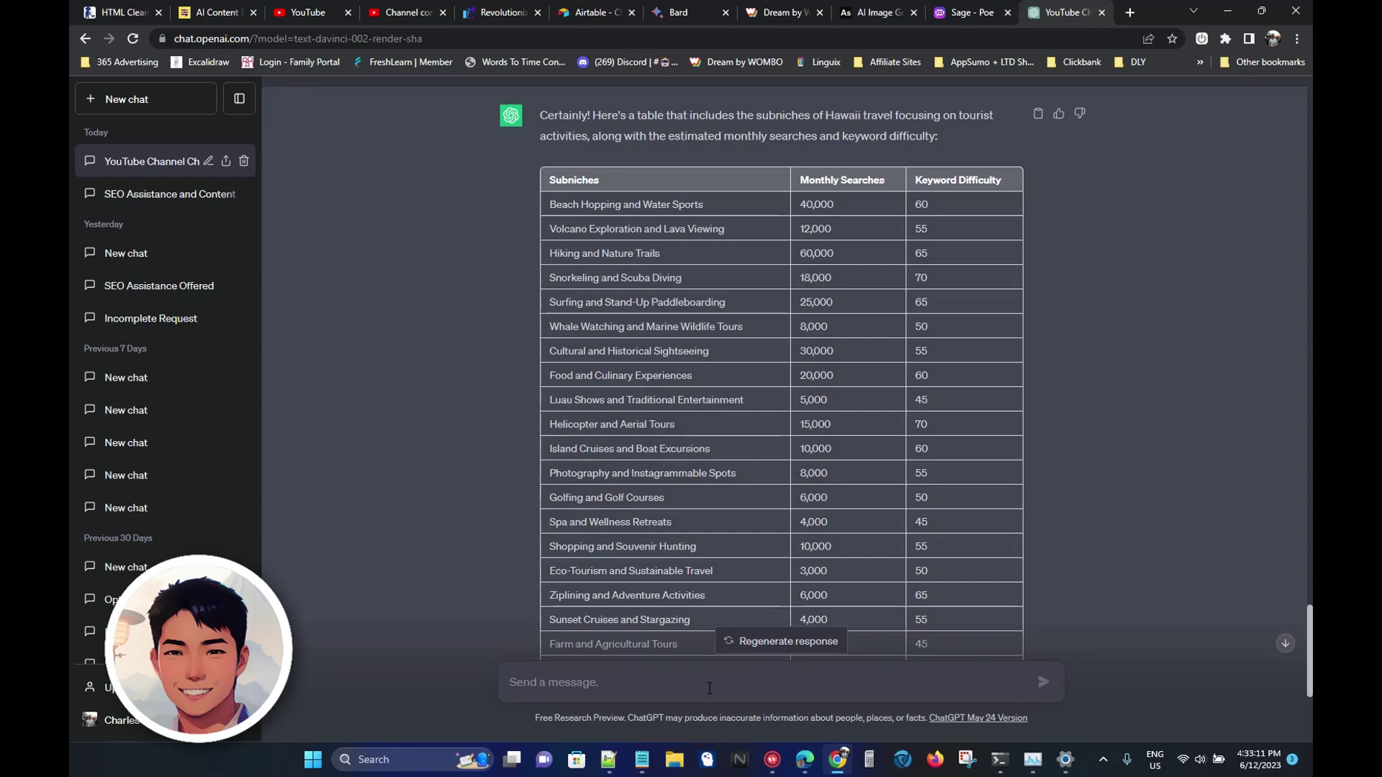
{"action": "middle_click", "coordinate": [770, 398]}
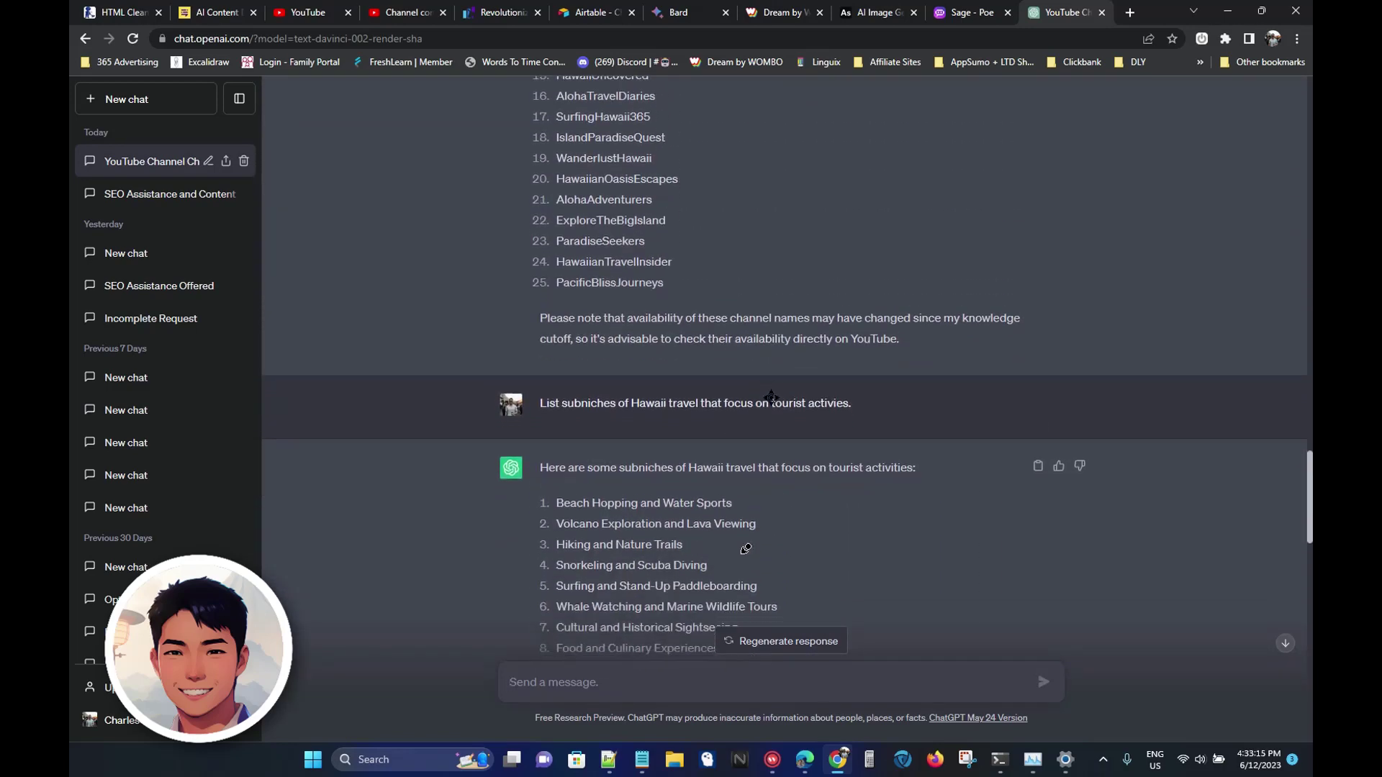
{"action": "middle_click", "coordinate": [753, 542]}
{"action": "key", "text": "ctrl+v"}
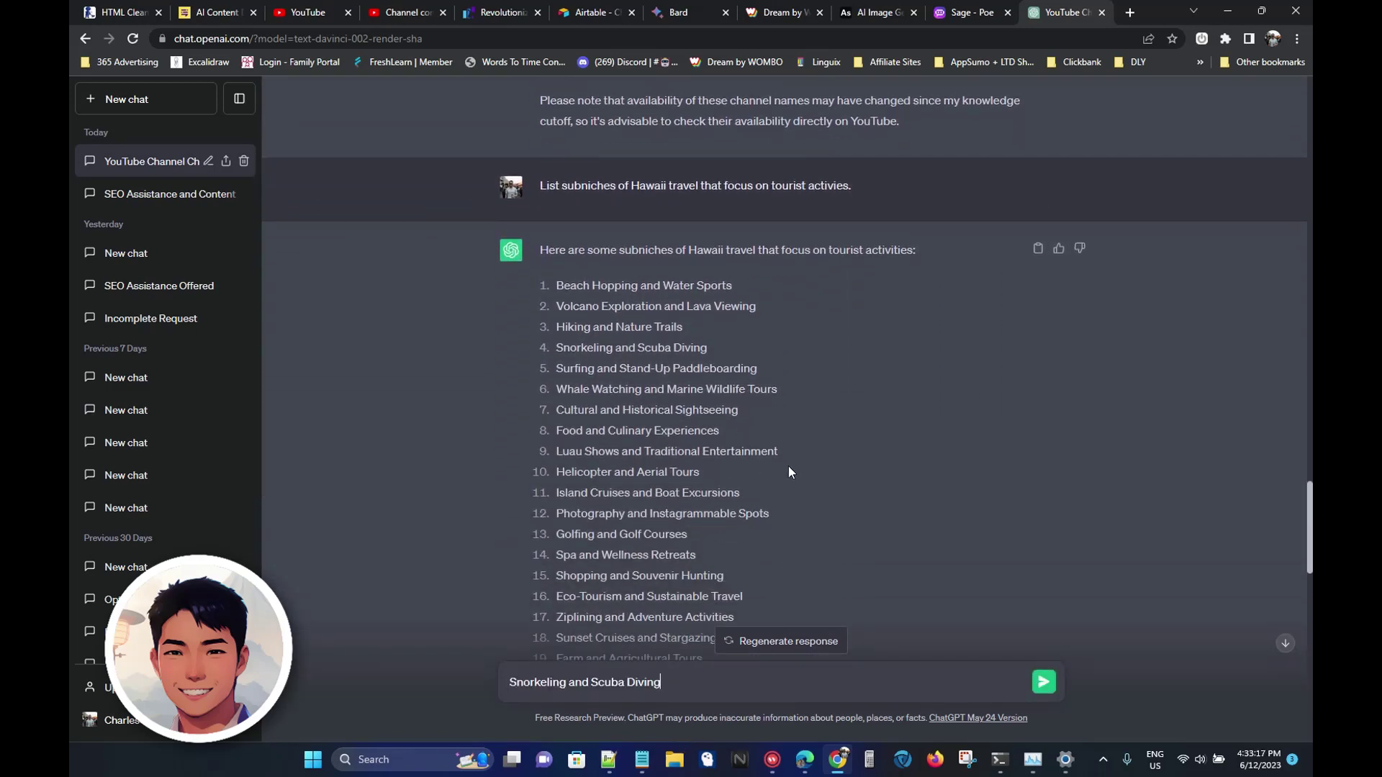
Copy the earlier prompt requesting 25 Hawaii travel channel names and insert it before "Snorkeling and Scuba Diving" in the message.
{"action": "middle_click", "coordinate": [839, 486]}
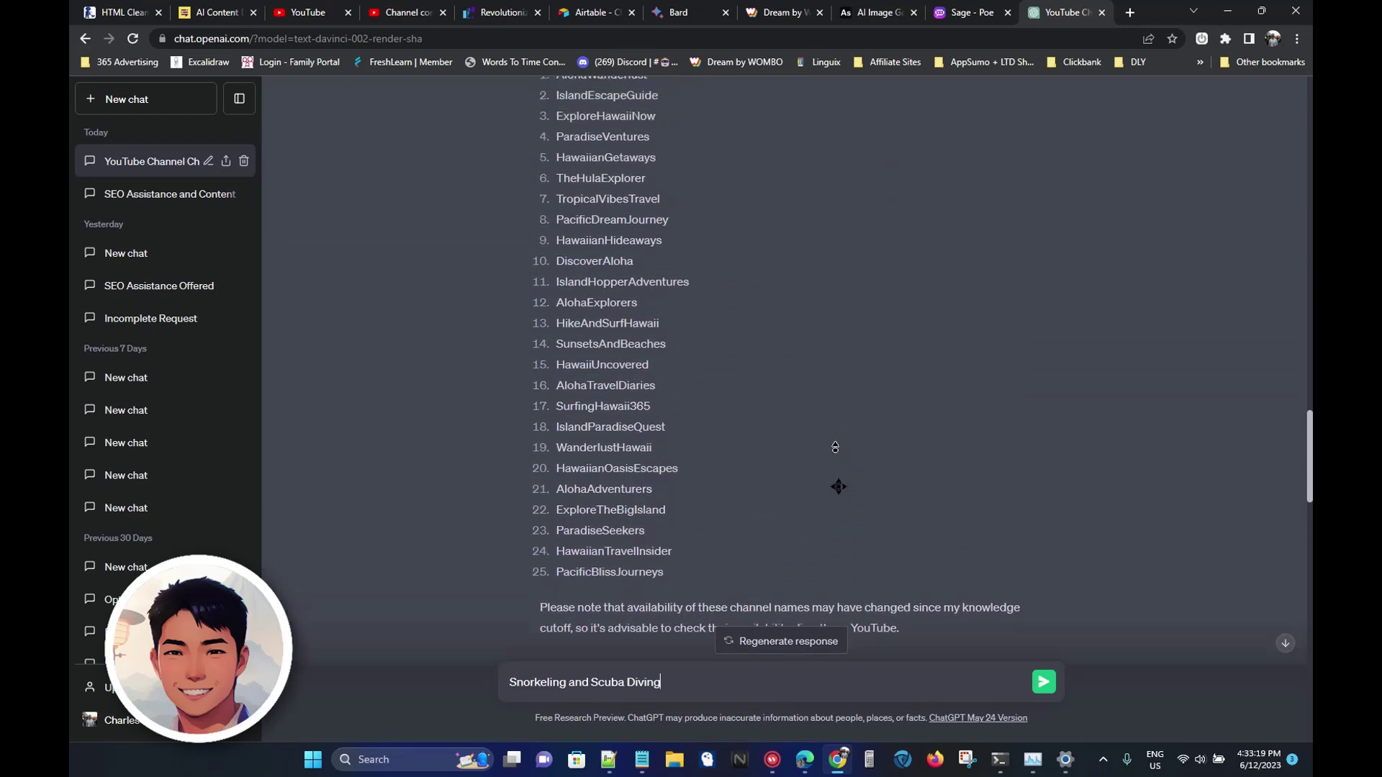
{"action": "middle_click", "coordinate": [835, 459]}
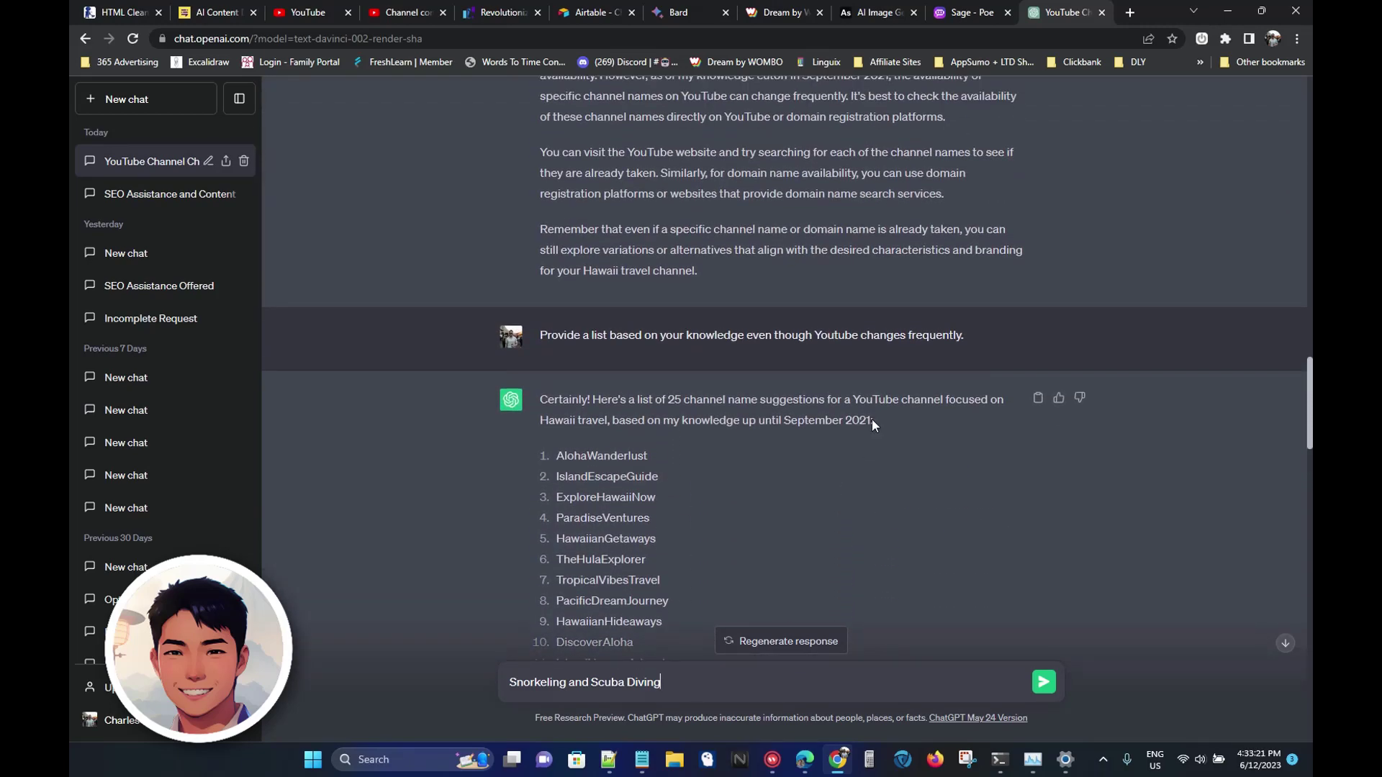
{"action": "middle_click", "coordinate": [914, 502]}
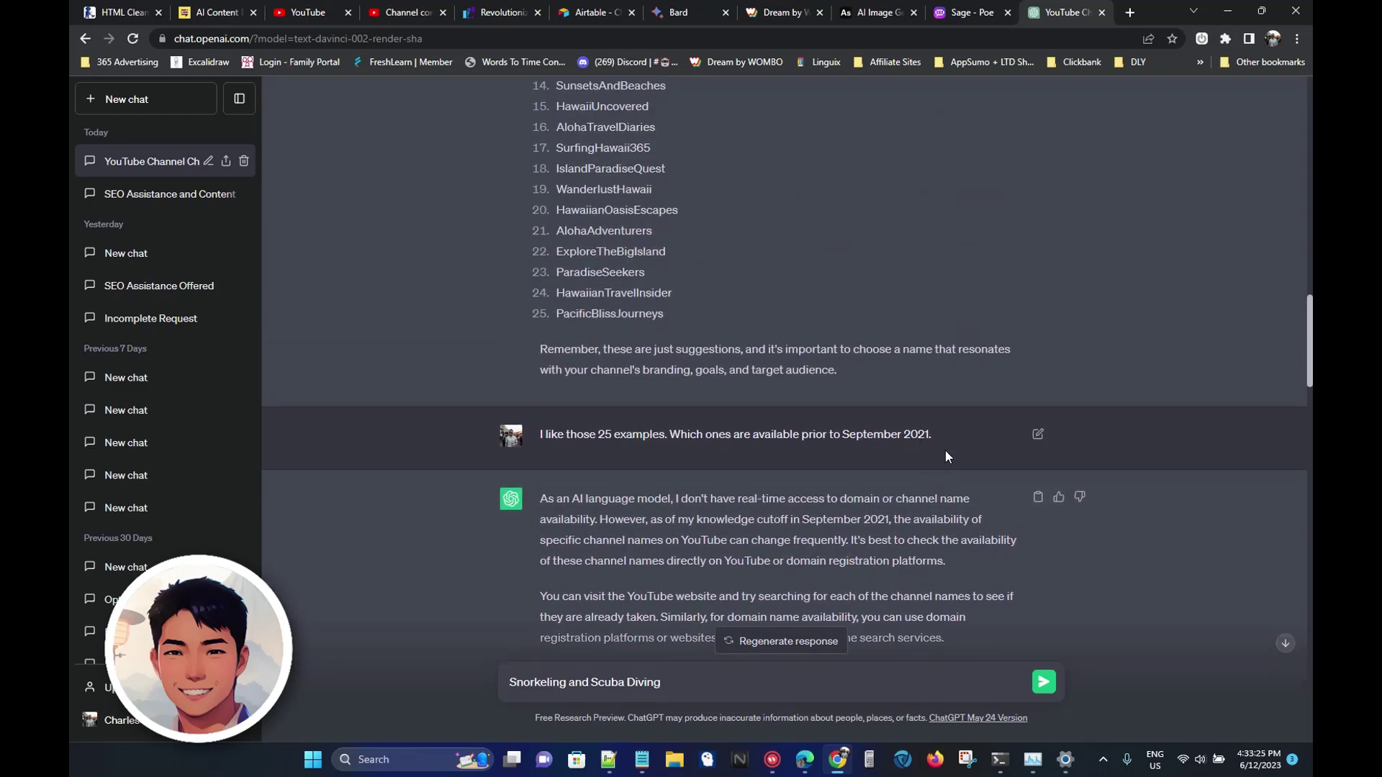
{"action": "middle_click", "coordinate": [947, 549]}
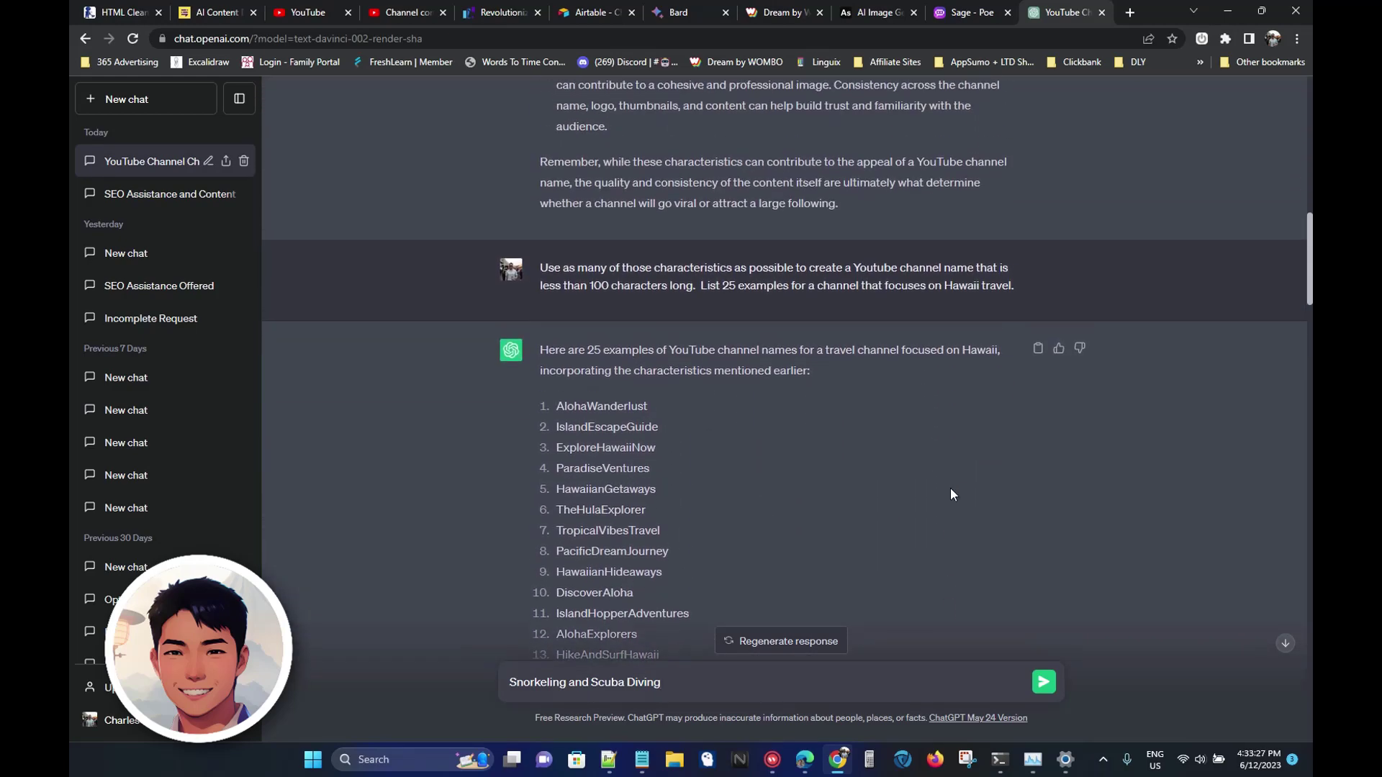
{"action": "left_click_drag", "start_coordinate": [1026, 292], "coordinate": [539, 275]}
{"action": "key", "text": "ctrl+c"}
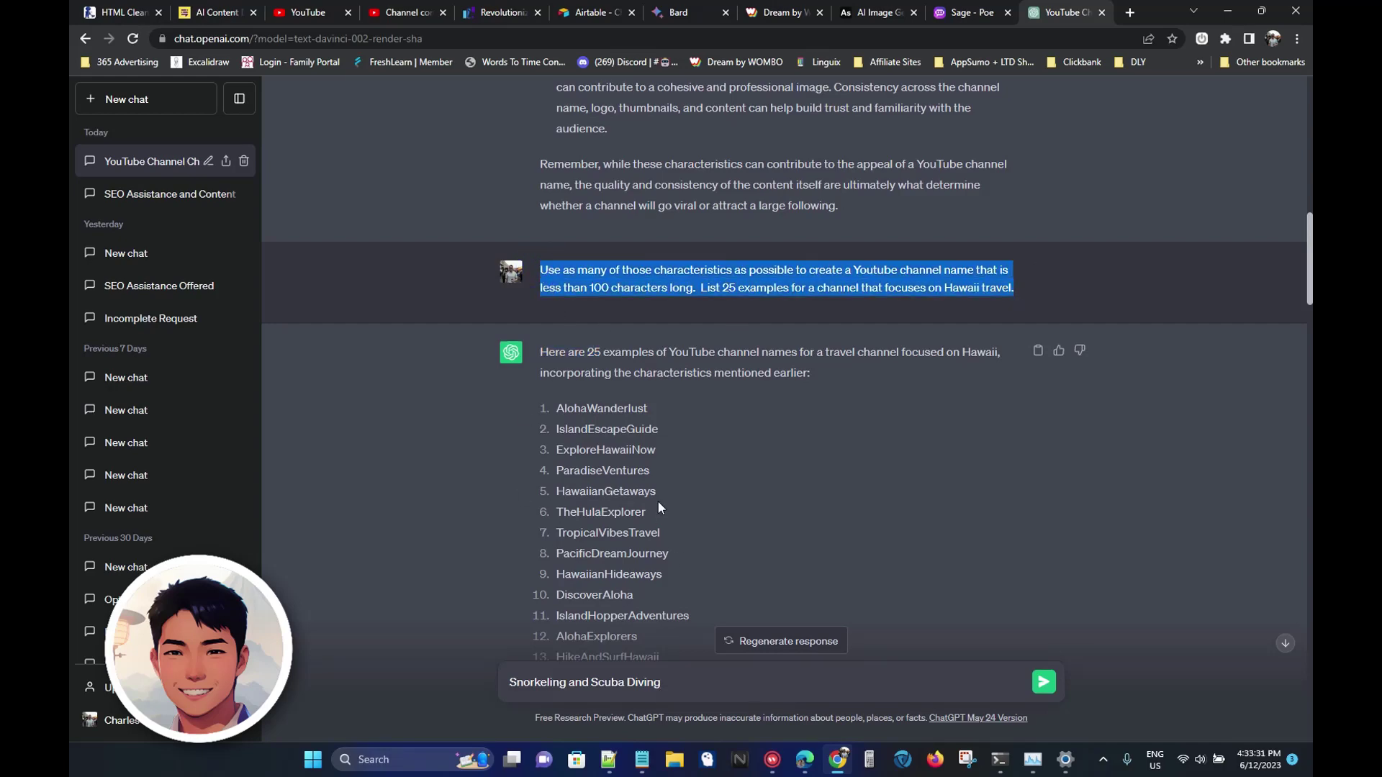
{"action": "left_click", "coordinate": [668, 683]}
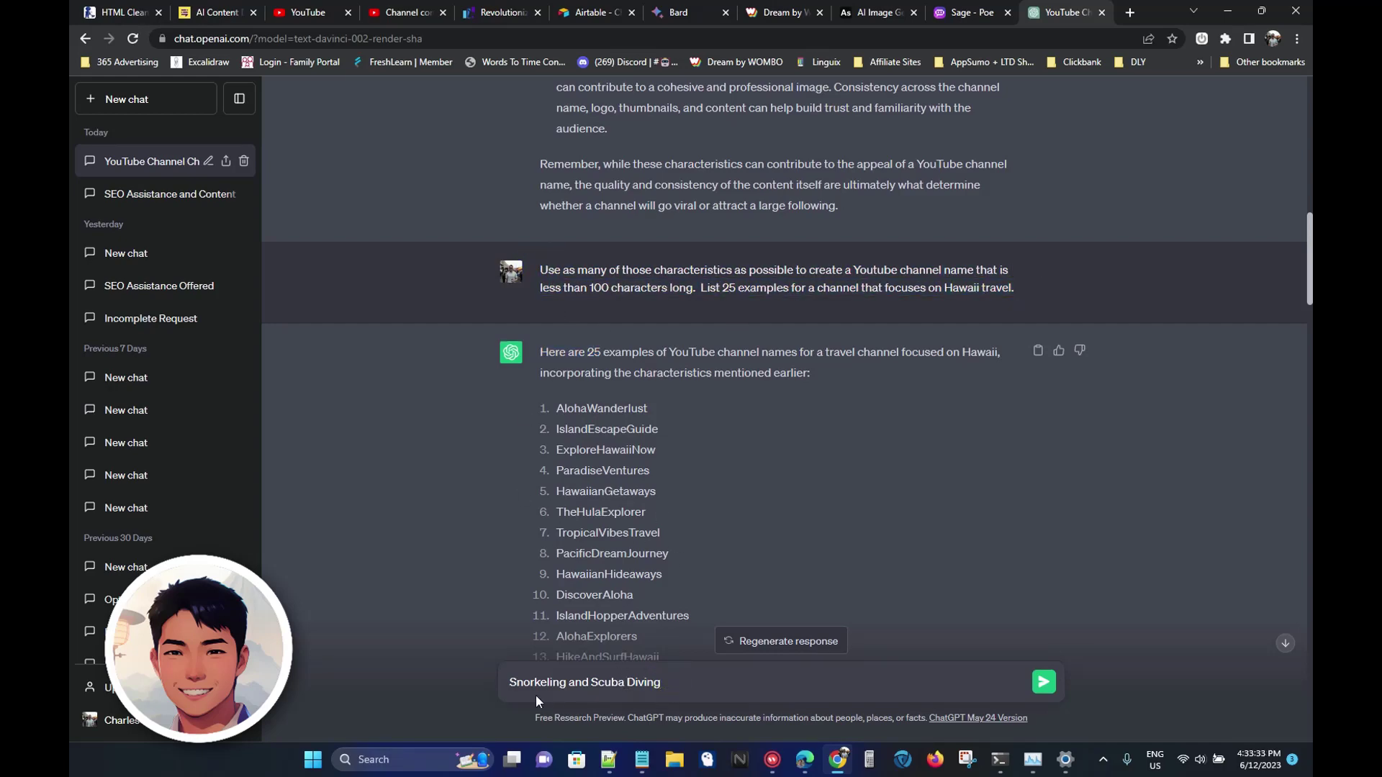
{"action": "key", "text": "Home"}
{"action": "key", "text": "ctrl+v"}
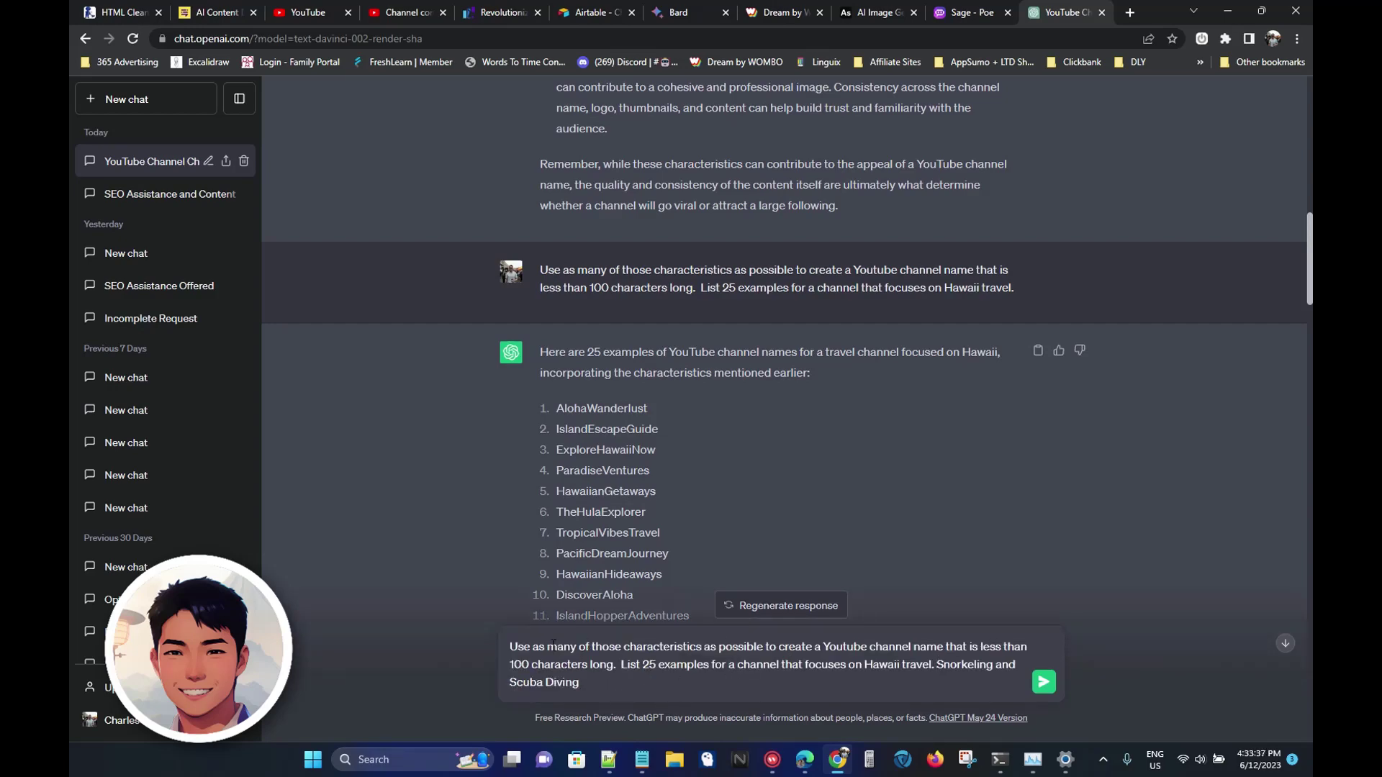
Reword the prompt's opening to "Use the popular Youtube channel name characteristics from above".
{"action": "left_click_drag", "start_coordinate": [539, 648], "coordinate": [623, 647]}
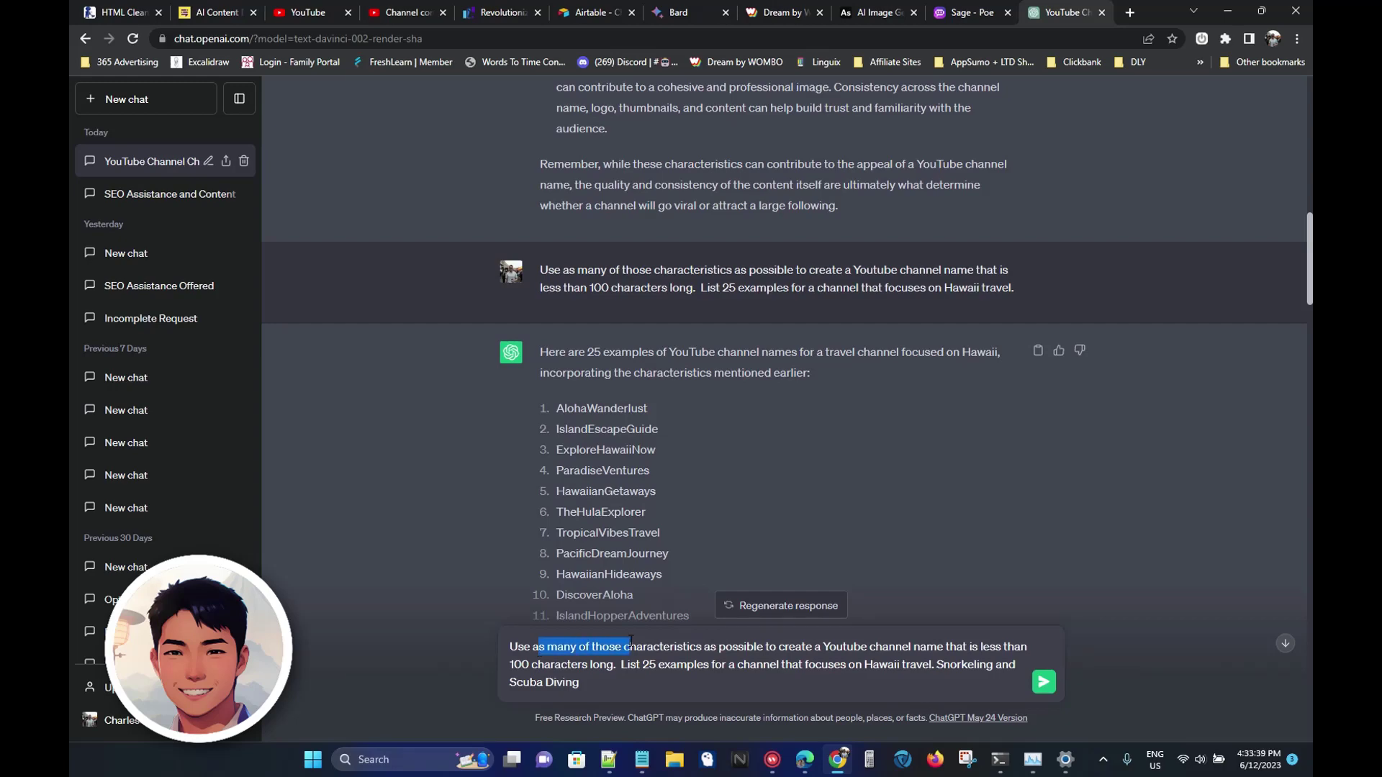
{"action": "key", "text": "BackSpace"}
{"action": "key", "text": "BackSpace"}
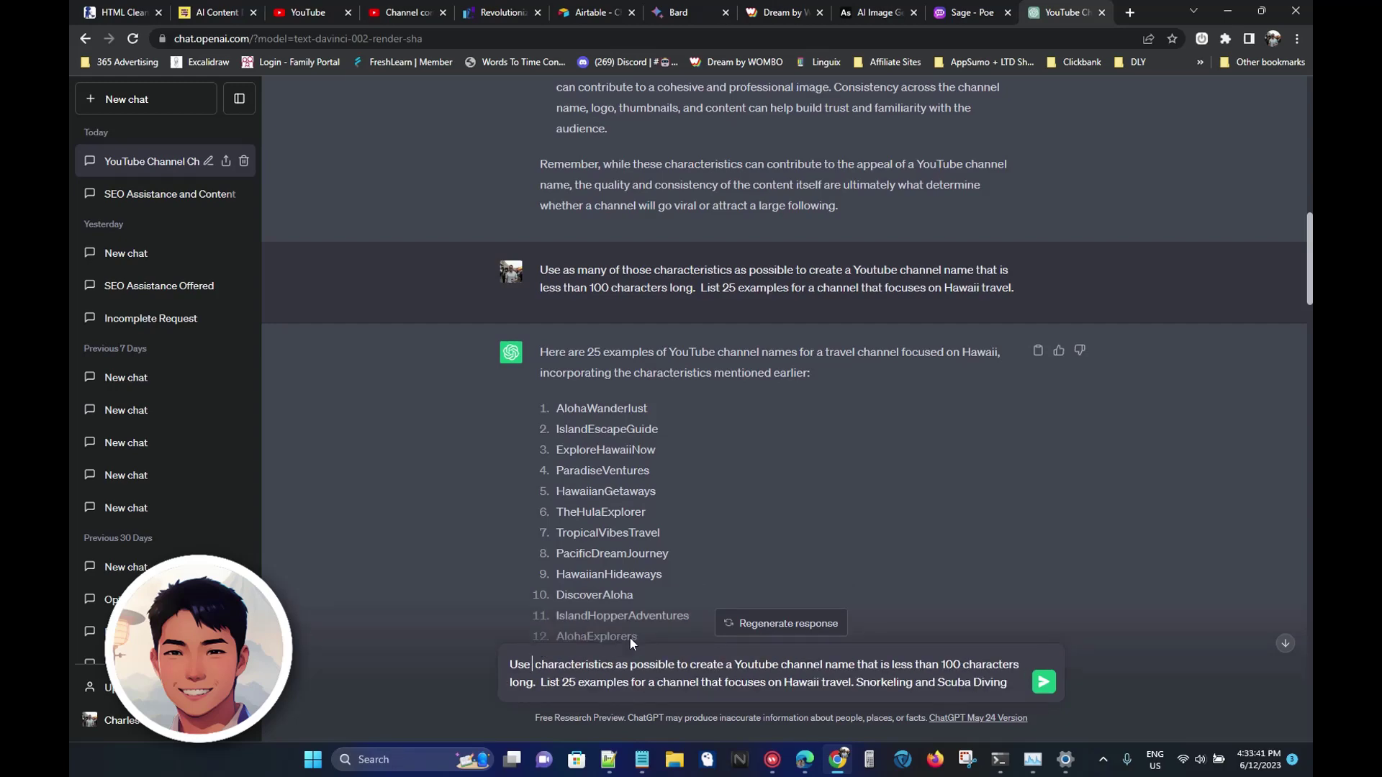
{"action": "type", "text": "the"}
{"action": "type", "text": " popular You"}
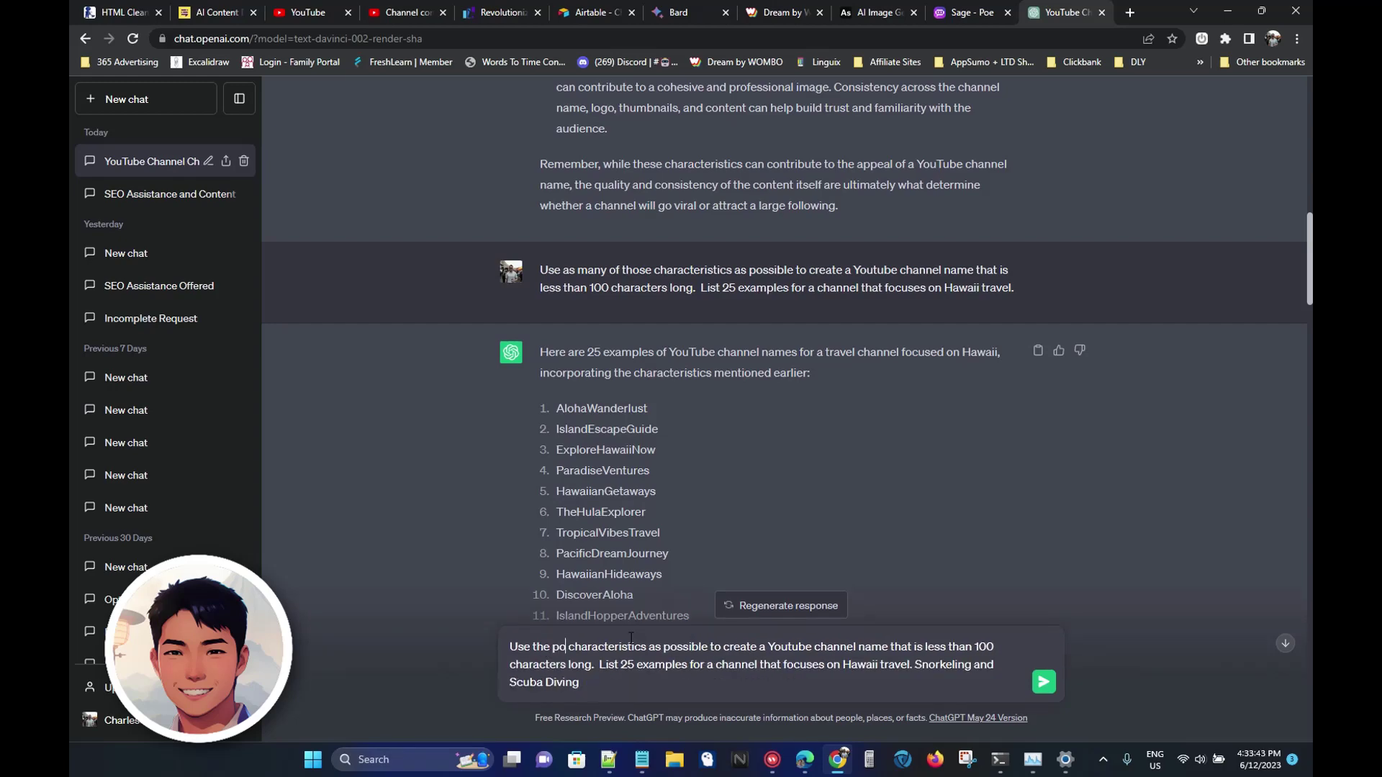
{"action": "type", "text": "tube channel n"}
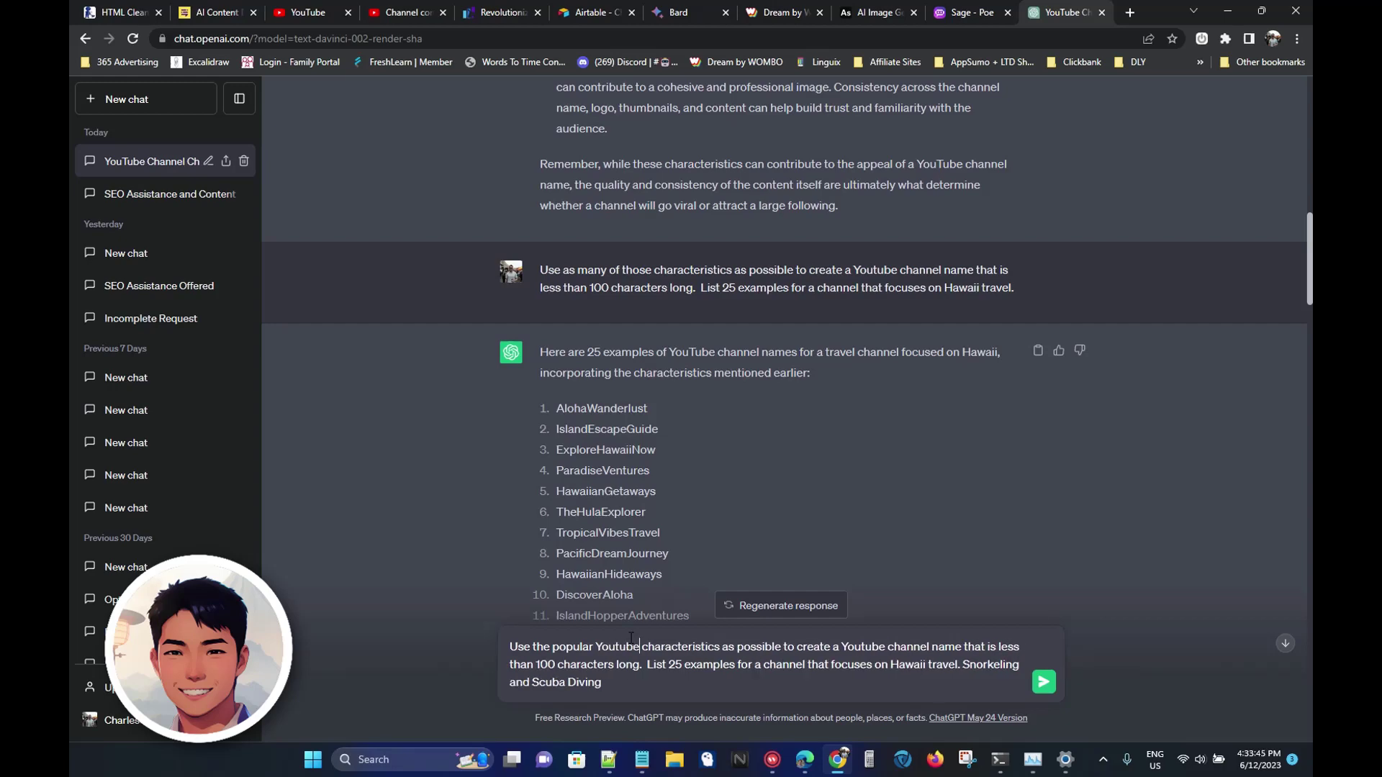
{"action": "type", "text": "ame"}
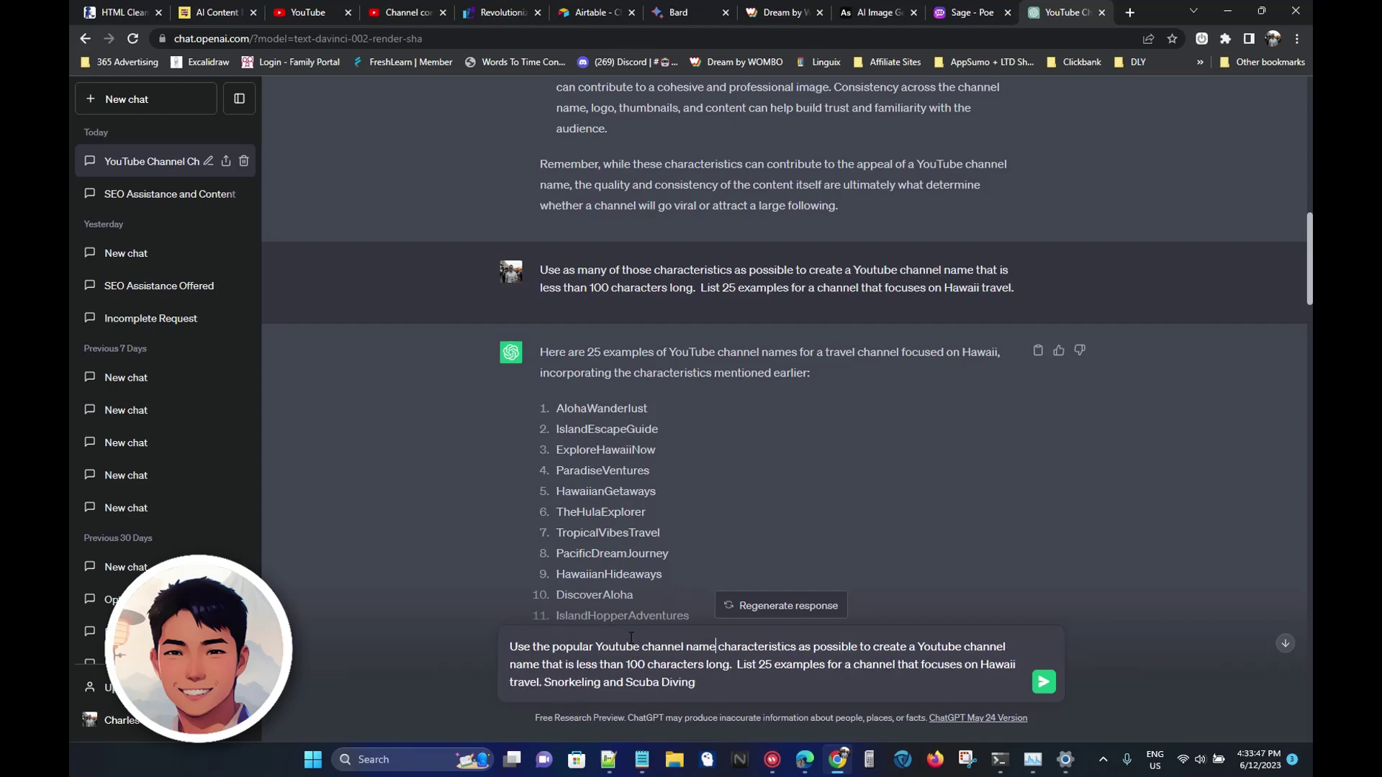
{"action": "left_click", "coordinate": [798, 642]}
{"action": "type", "text": "from above"}
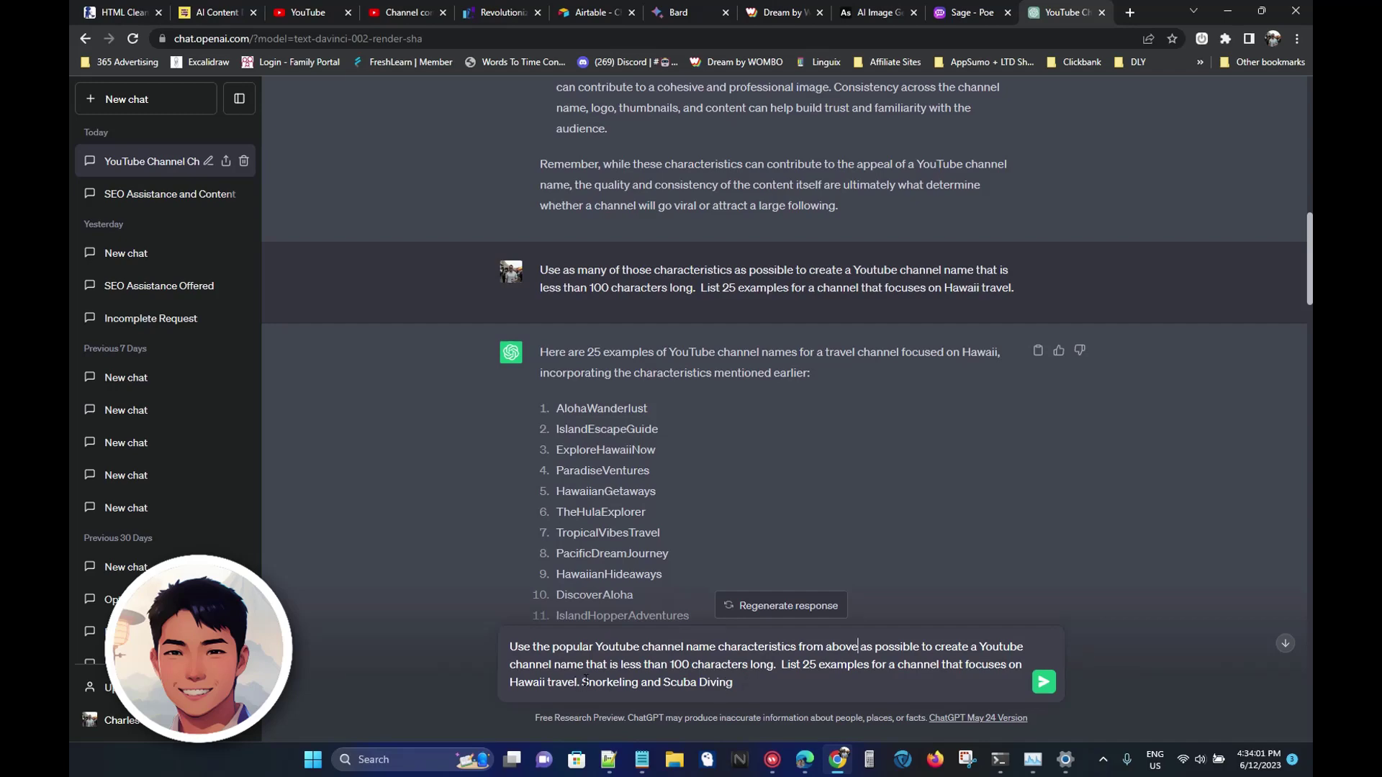
Remove "travel." so the prompt ends with "Hawaii Snorkeling and Scuba Diving", and send it.
{"action": "left_click_drag", "start_coordinate": [580, 682], "coordinate": [547, 682]}
{"action": "key", "text": "BackSpace"}
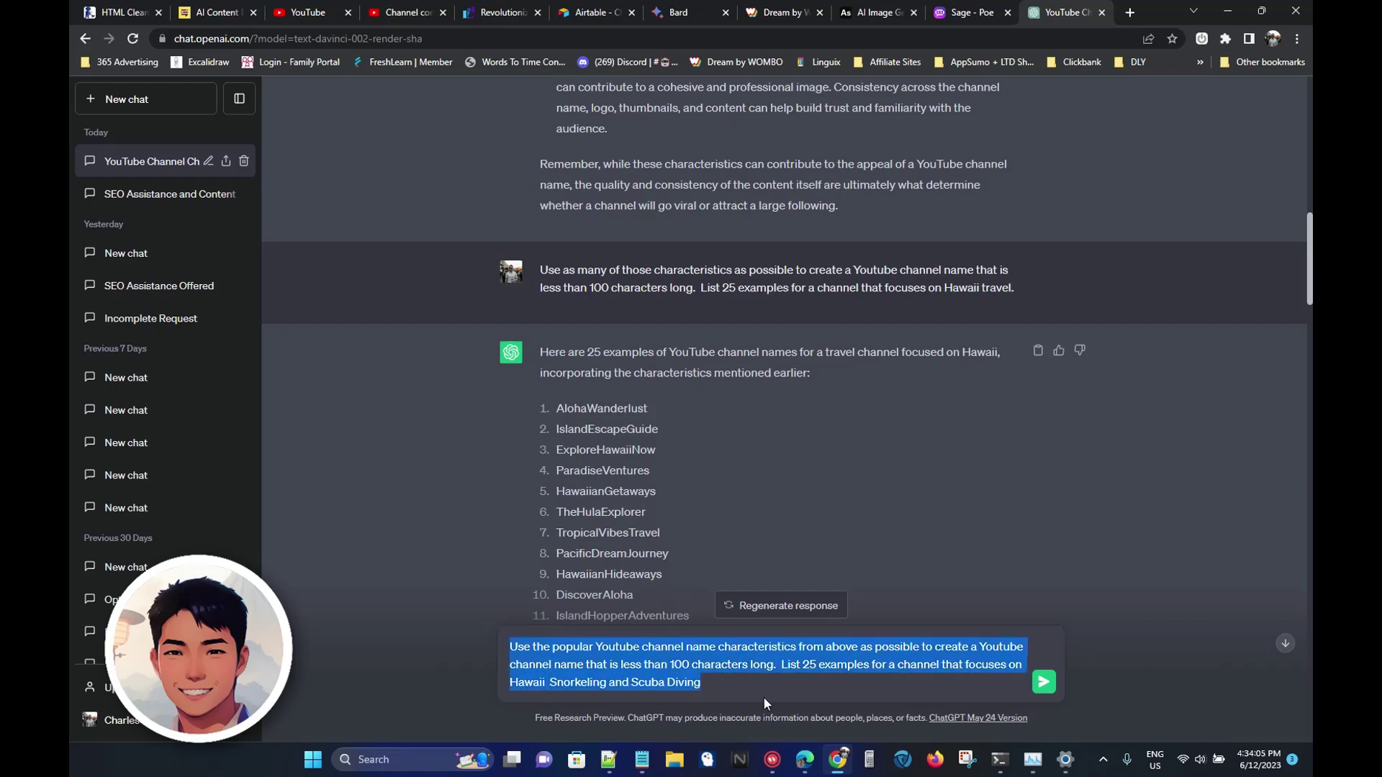
{"action": "key", "text": "ctrl+a"}
{"action": "left_click", "coordinate": [1042, 684]}
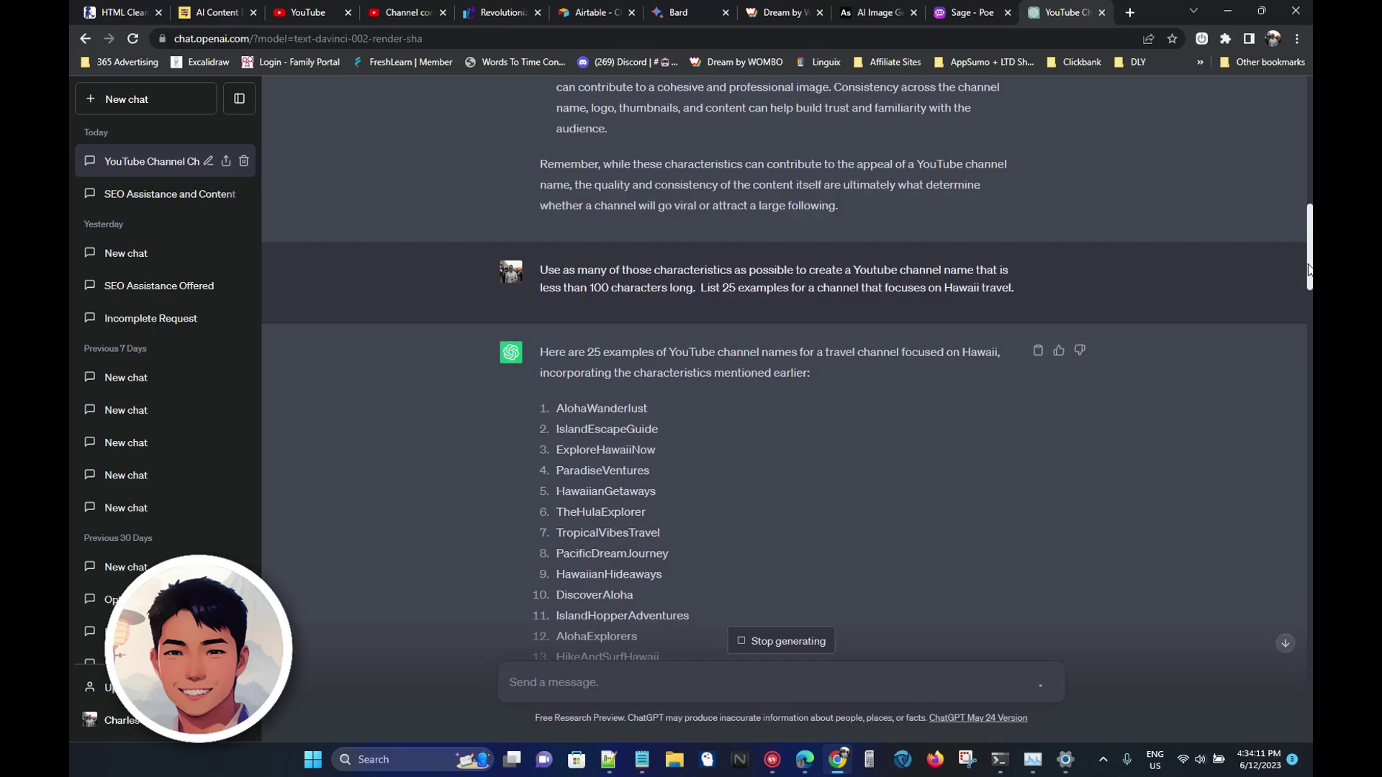
Review the 25 generated channel names for Hawaii snorkeling and scuba diving.
{"action": "left_click_drag", "start_coordinate": [1308, 279], "coordinate": [1295, 573]}
{"action": "scroll", "coordinate": [1295, 574], "scroll_direction": "down", "scroll_amount": 15}
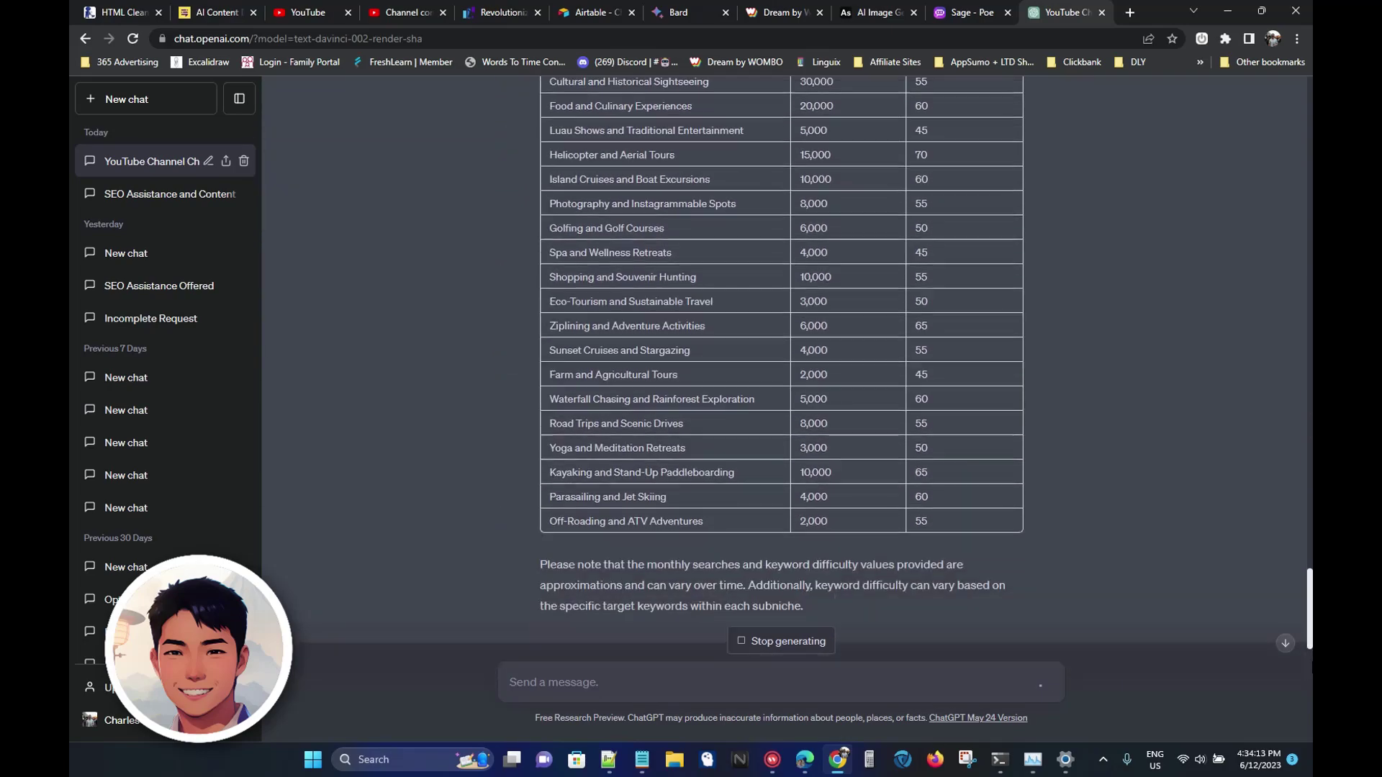
{"action": "scroll", "coordinate": [783, 360], "scroll_direction": "down", "scroll_amount": 1}
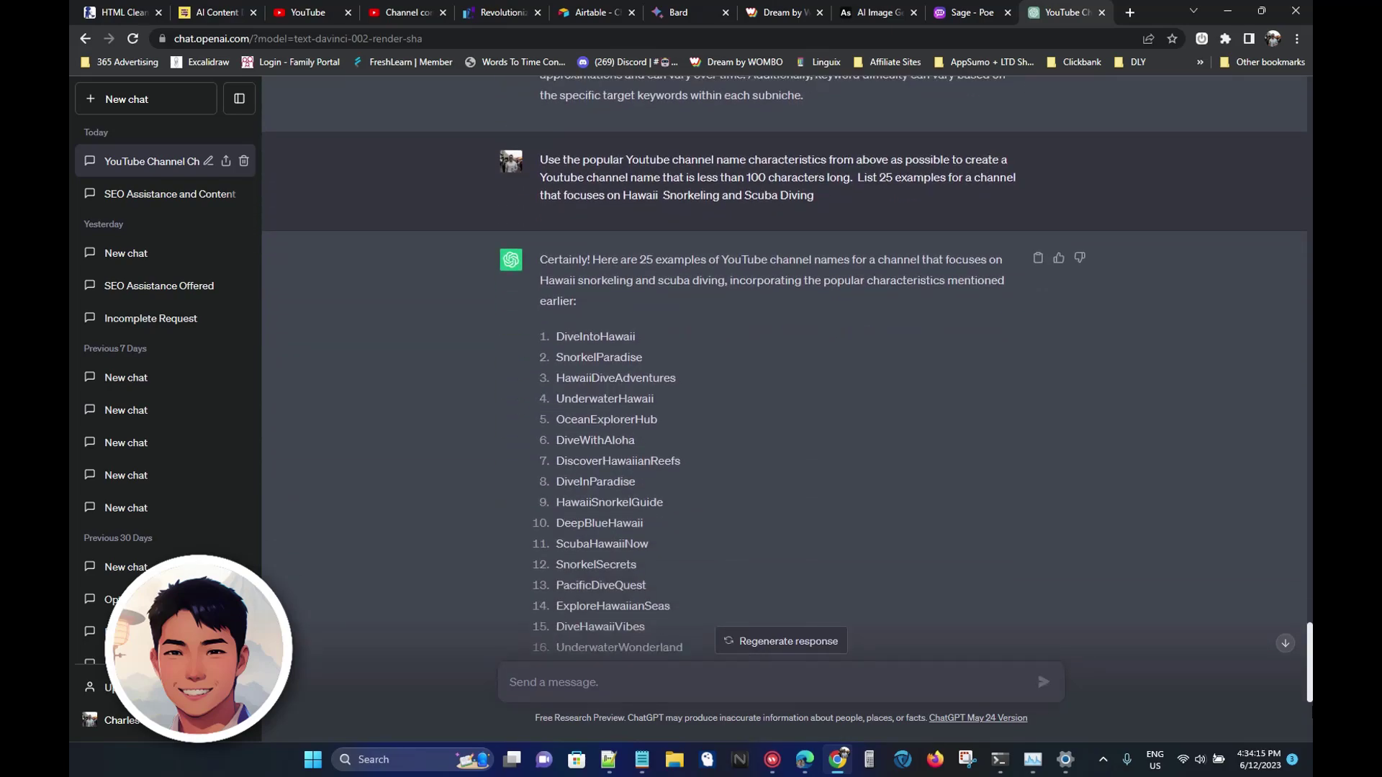
{"action": "scroll", "coordinate": [1310, 734], "scroll_direction": "down", "scroll_amount": 3}
{"action": "scroll", "coordinate": [1310, 734], "scroll_direction": "up", "scroll_amount": 3}
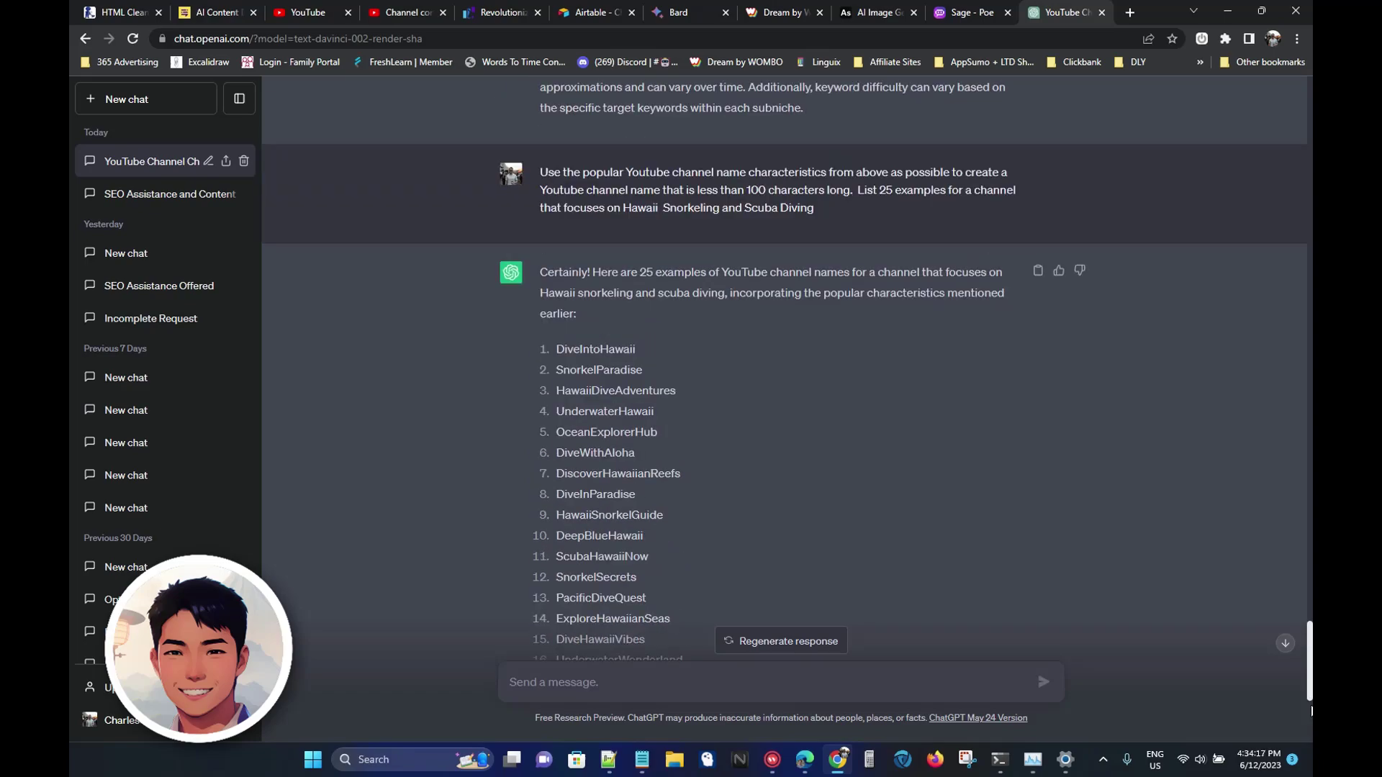
{"action": "scroll", "coordinate": [1311, 712], "scroll_direction": "down", "scroll_amount": 5}
{"action": "scroll", "coordinate": [1311, 713], "scroll_direction": "up", "scroll_amount": 2}
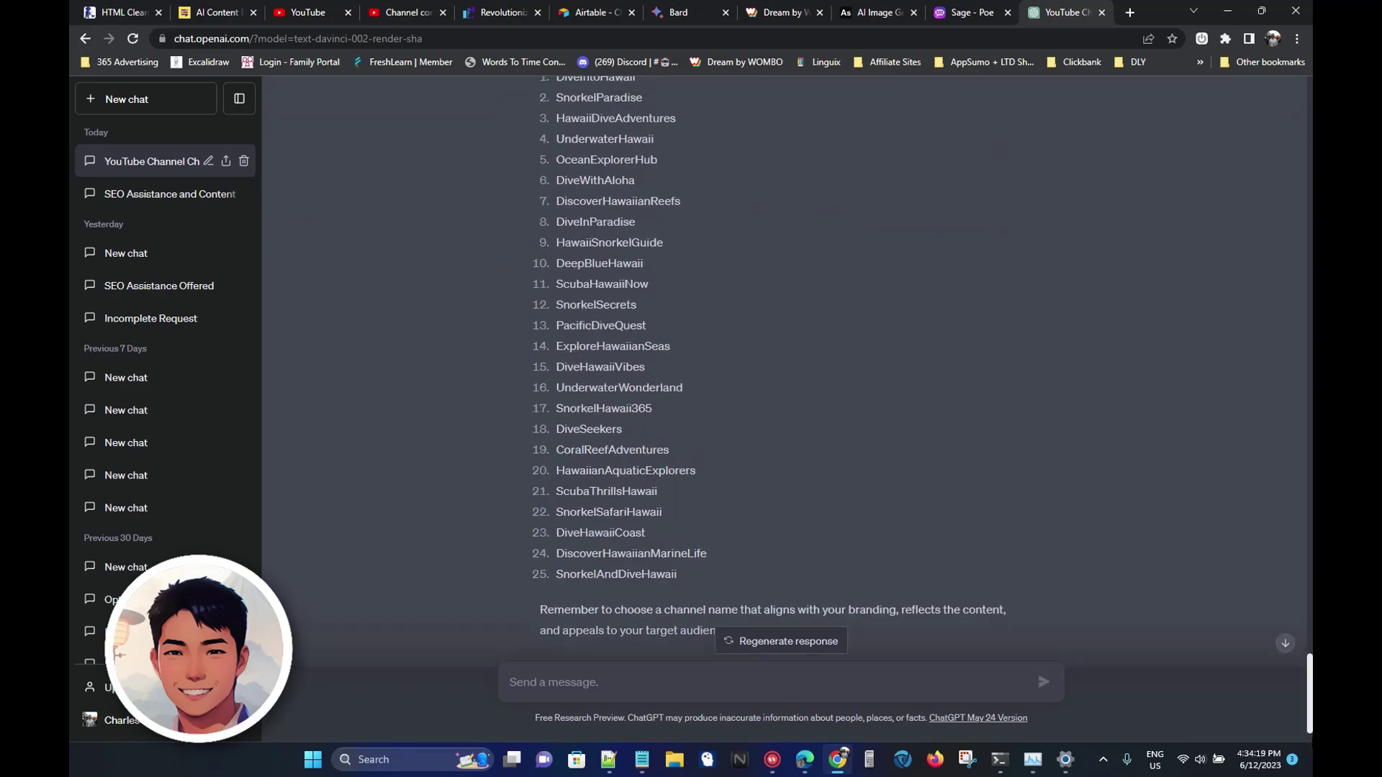
Copy the earlier prompt "I like those 25 examples. Which ones are available prior to September 2021." into a new message.
{"action": "scroll", "coordinate": [1298, 580], "scroll_direction": "up", "scroll_amount": 15}
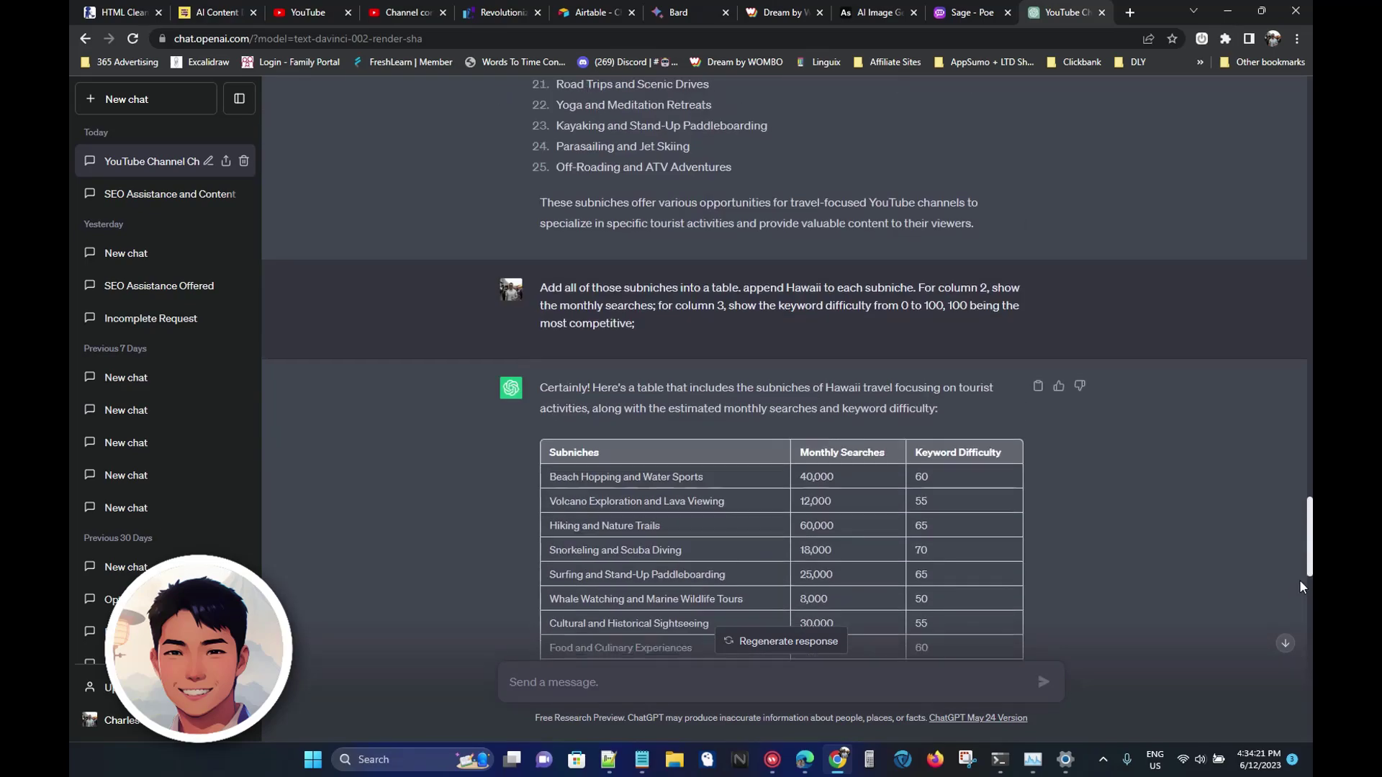
{"action": "scroll", "coordinate": [1299, 538], "scroll_direction": "up", "scroll_amount": 12}
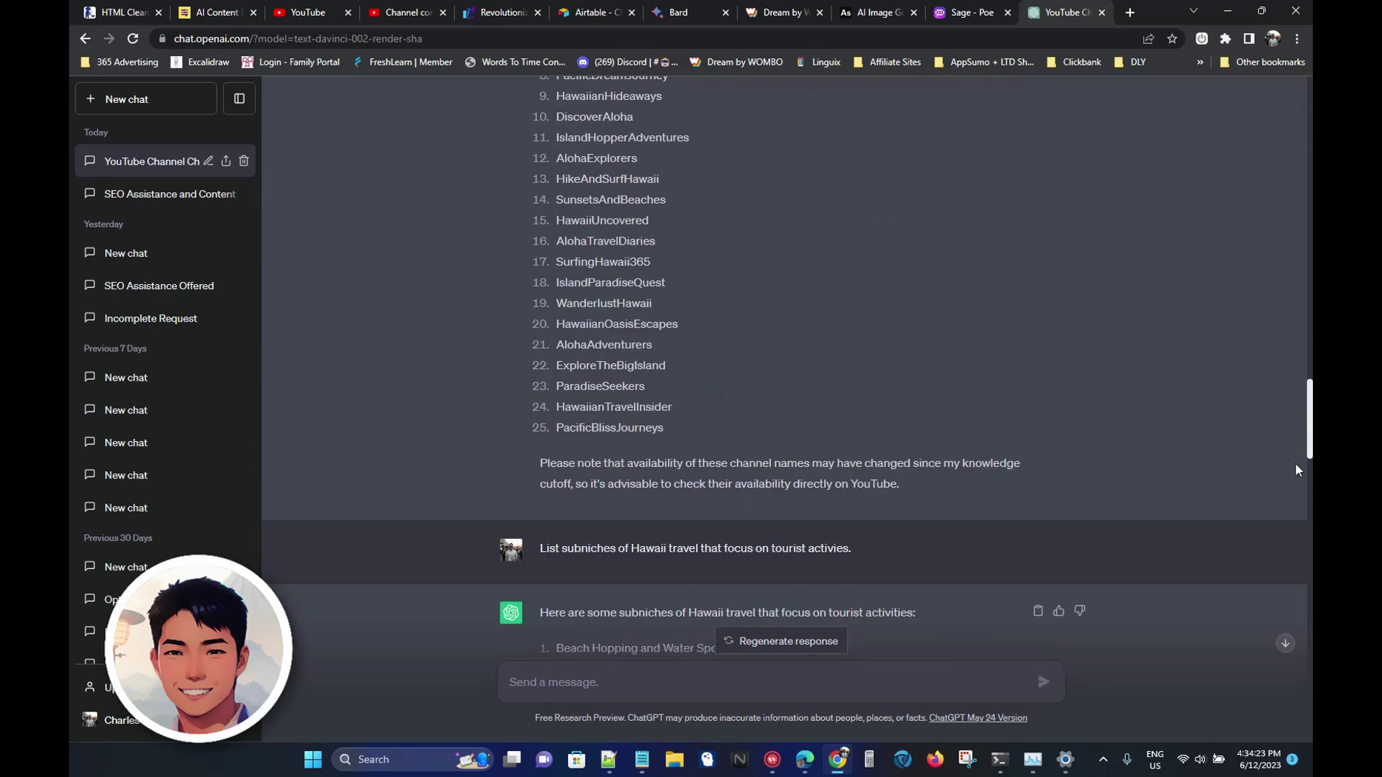
{"action": "scroll", "coordinate": [1293, 439], "scroll_direction": "up", "scroll_amount": 6}
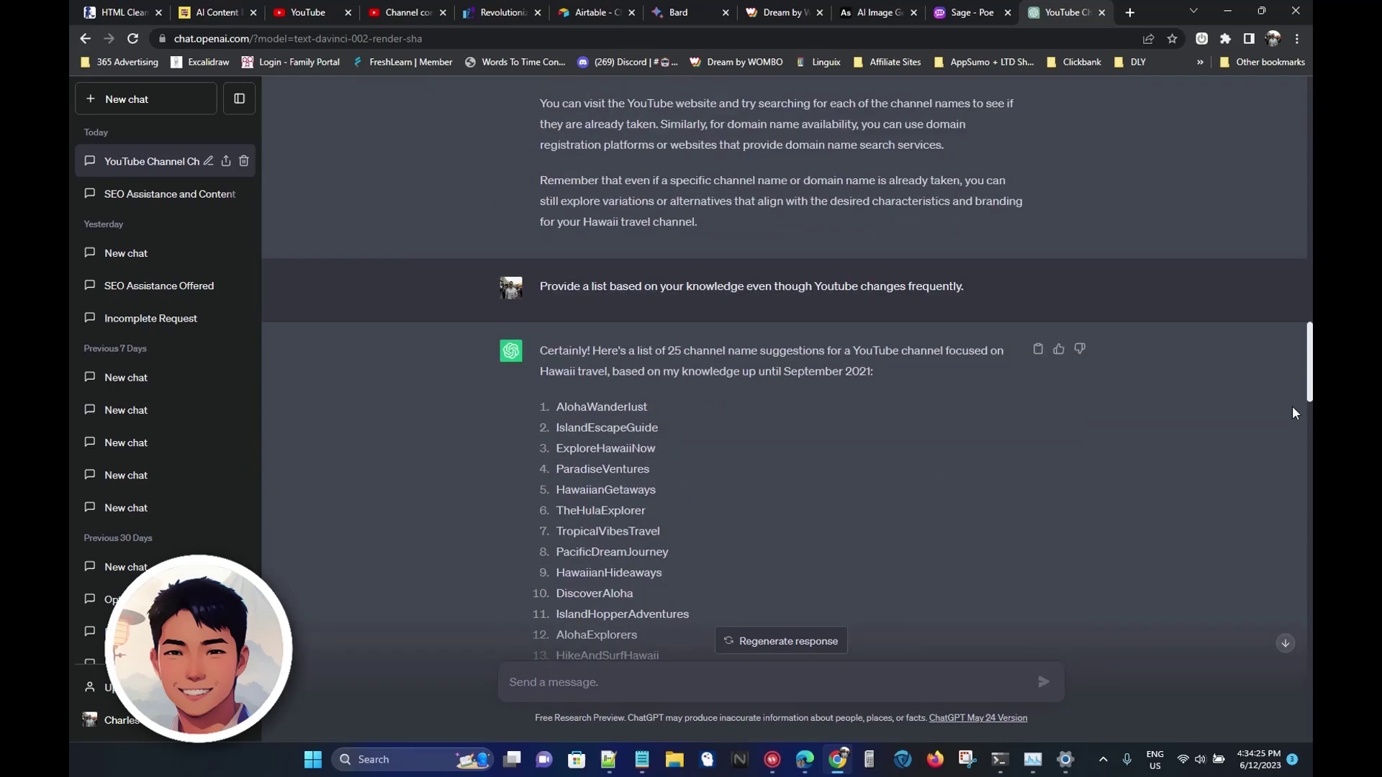
{"action": "scroll", "coordinate": [1293, 375], "scroll_direction": "up", "scroll_amount": 6}
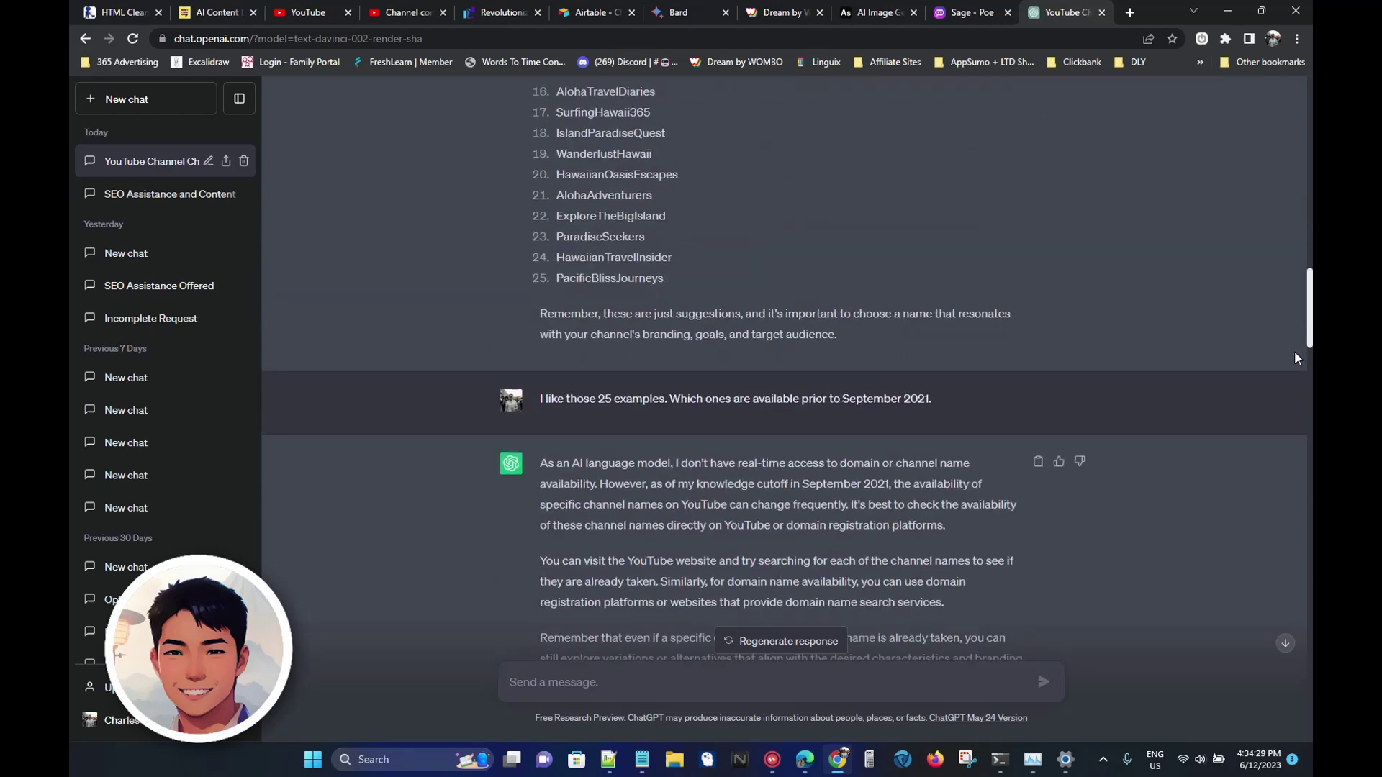
{"action": "left_click_drag", "start_coordinate": [1309, 333], "coordinate": [1309, 256]}
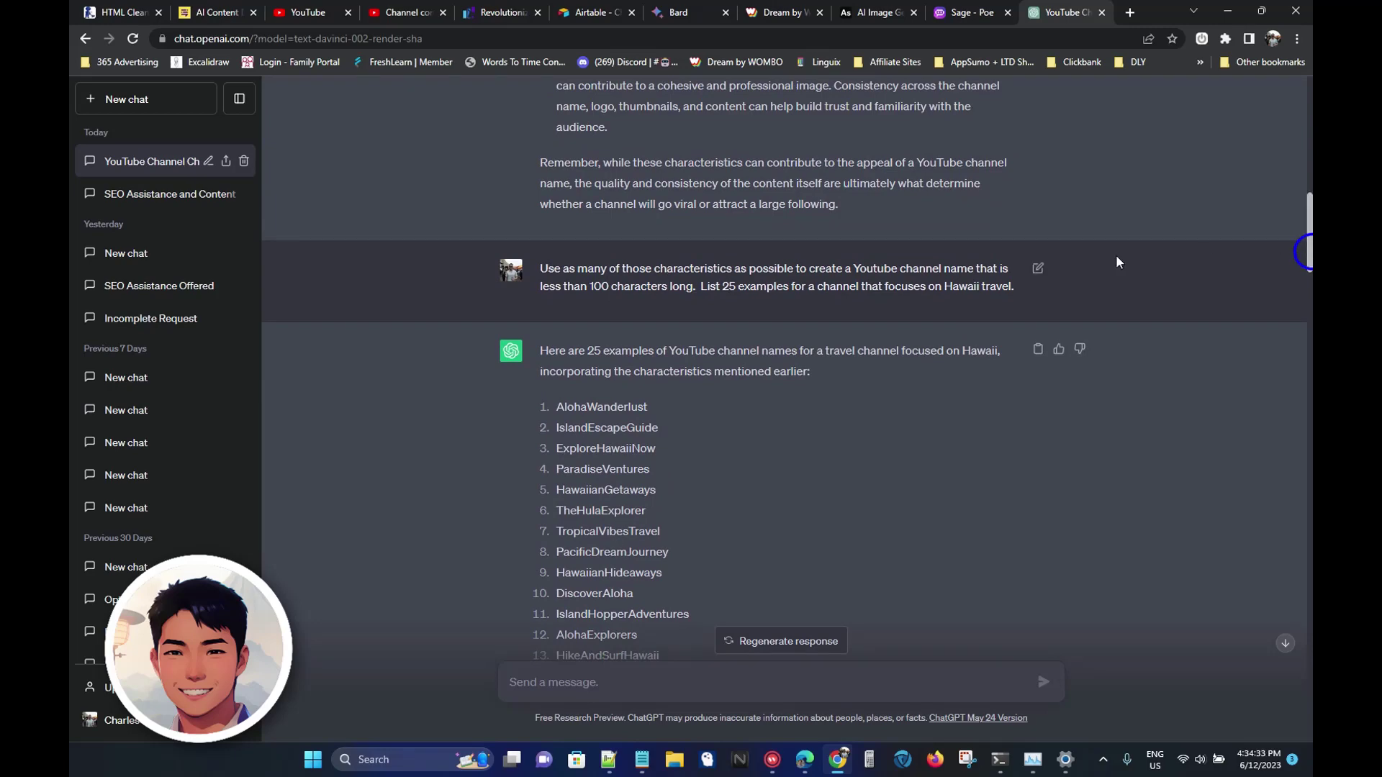
{"action": "left_click_drag", "start_coordinate": [1309, 248], "coordinate": [1310, 315]}
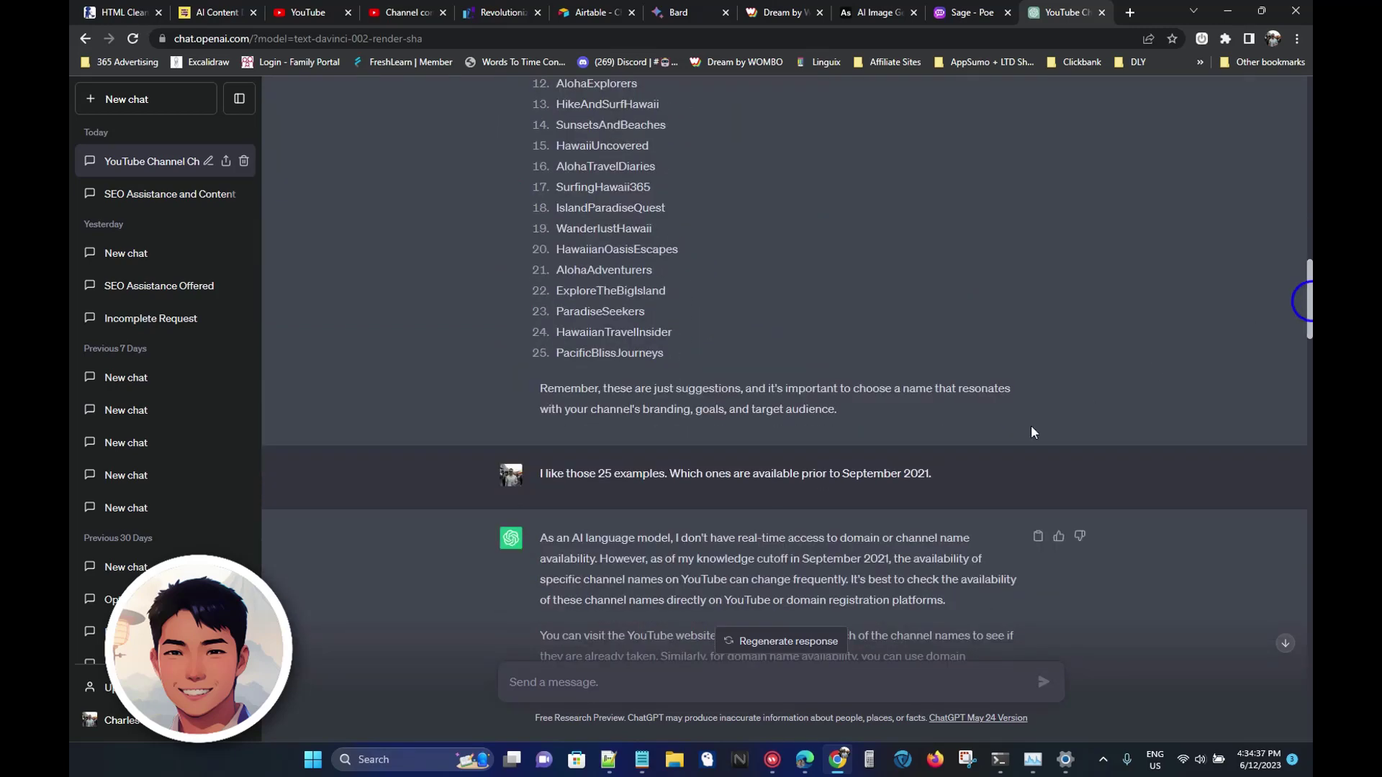
{"action": "left_click_drag", "start_coordinate": [1005, 469], "coordinate": [533, 481]}
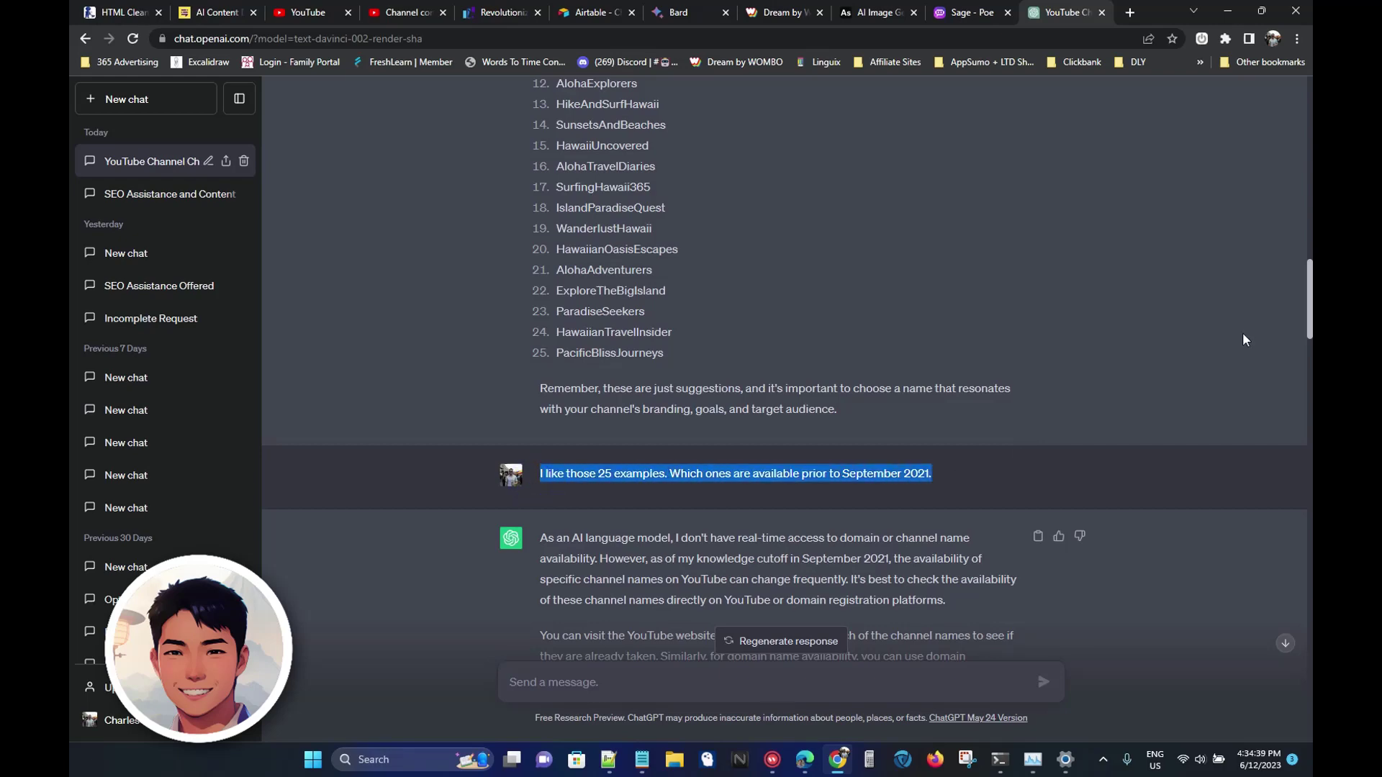
{"action": "left_click_drag", "start_coordinate": [1310, 309], "coordinate": [1310, 733]}
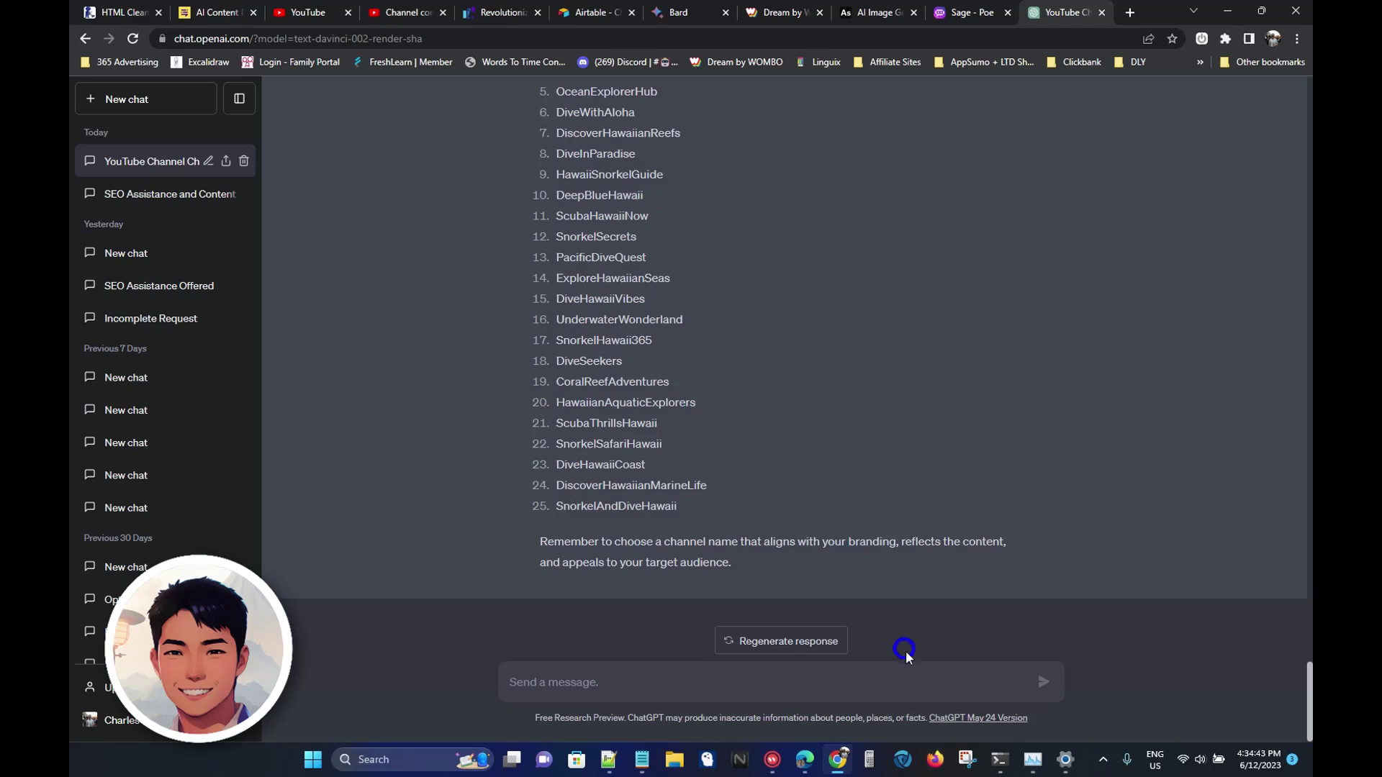
{"action": "type", "text": "I like those 25 examples. Which ones are available prior to September 2021."}
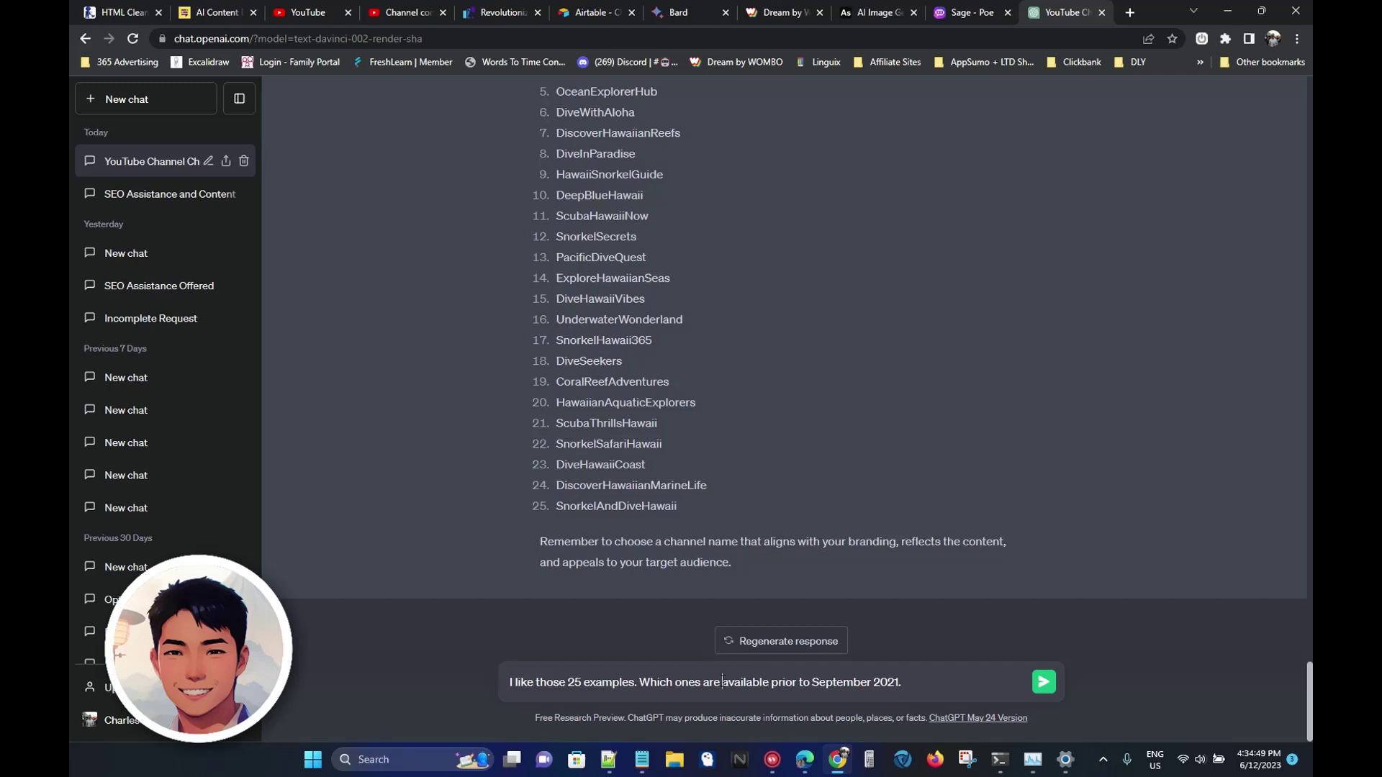
Change "are" to "were" in the prompt, end it with "to the best of your knowledge.", and send it.
{"action": "left_click_drag", "start_coordinate": [722, 682], "coordinate": [703, 681]}
{"action": "type", "text": "were"}
{"action": "triple_click", "coordinate": [934, 674]}
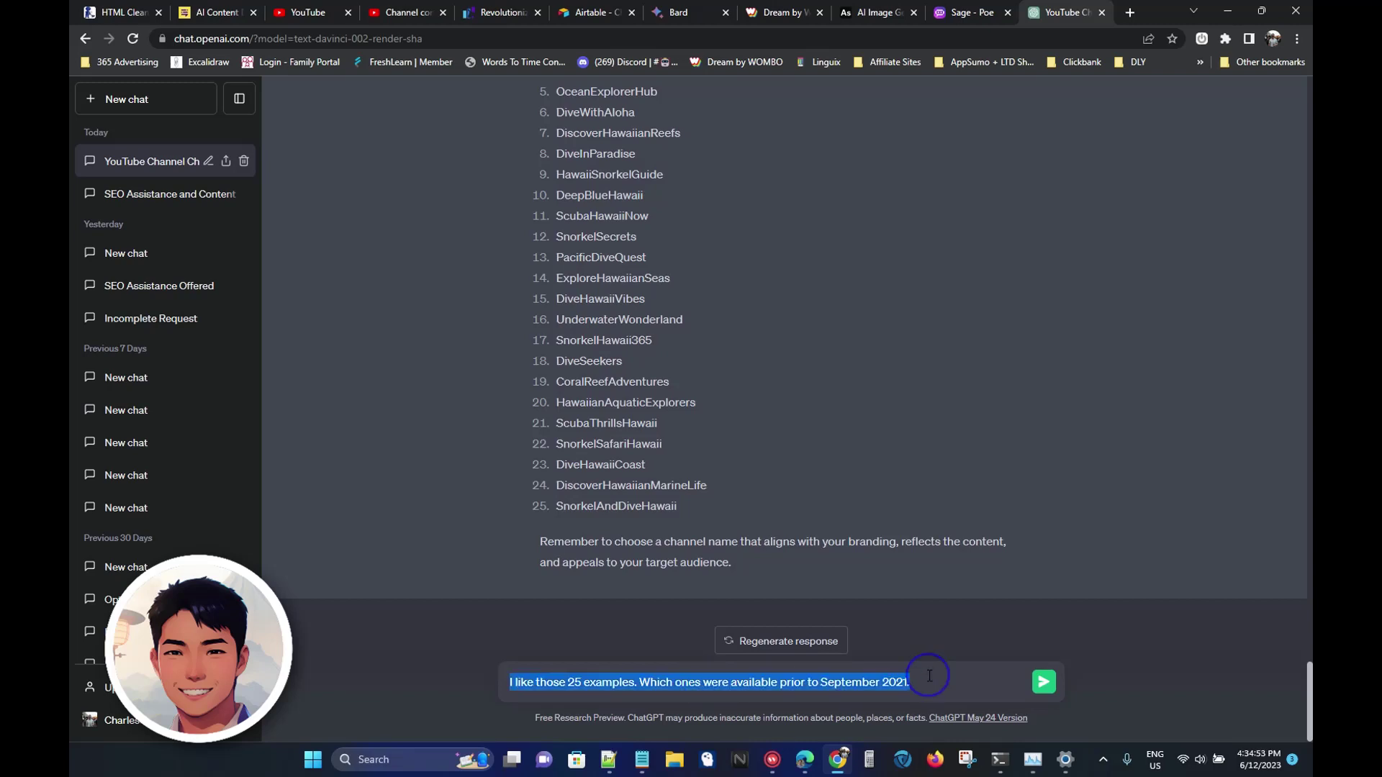
{"action": "left_click", "coordinate": [966, 688]}
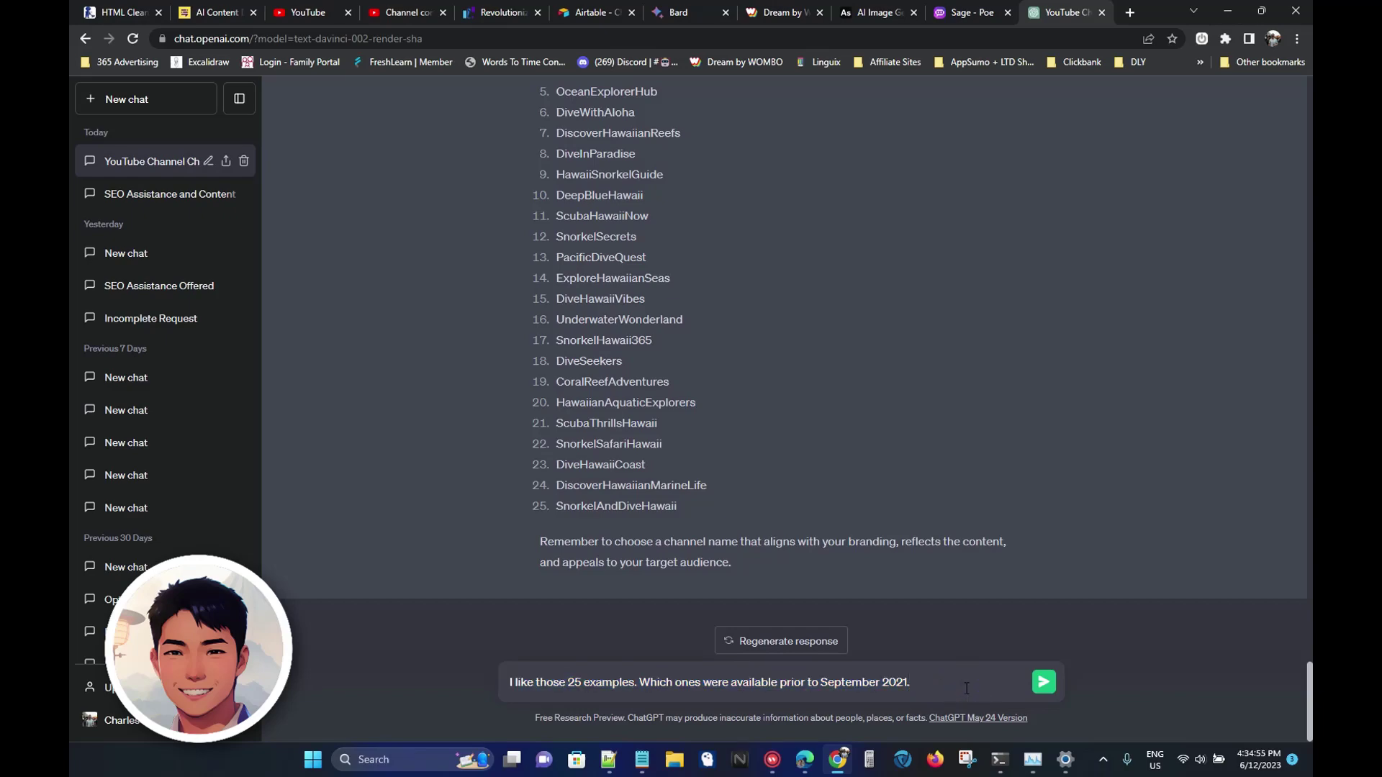
{"action": "key", "text": "BackSpace"}
{"action": "type", "text": "to the best of your knowledge"}
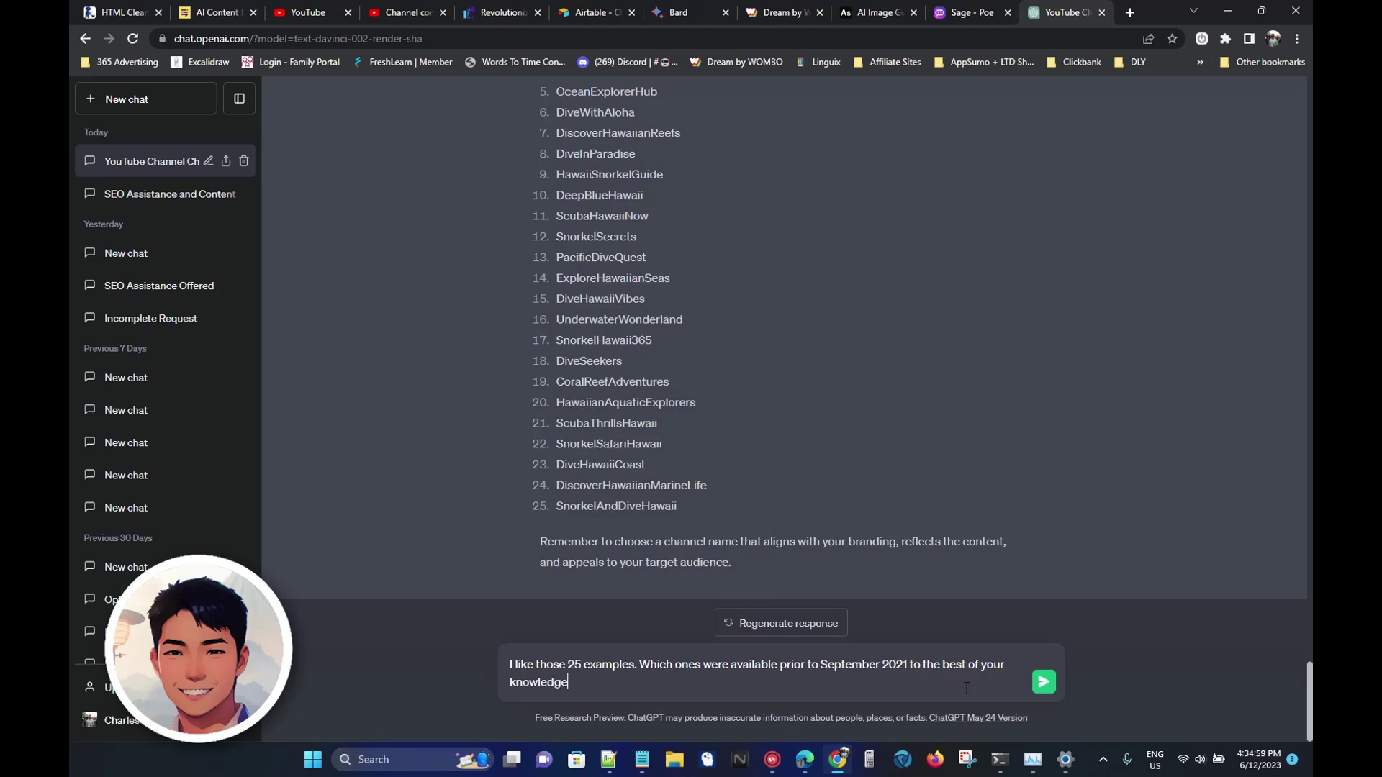
{"action": "type", "text": "."}
{"action": "key", "text": "ctrl+a"}
{"action": "left_click", "coordinate": [1043, 681]}
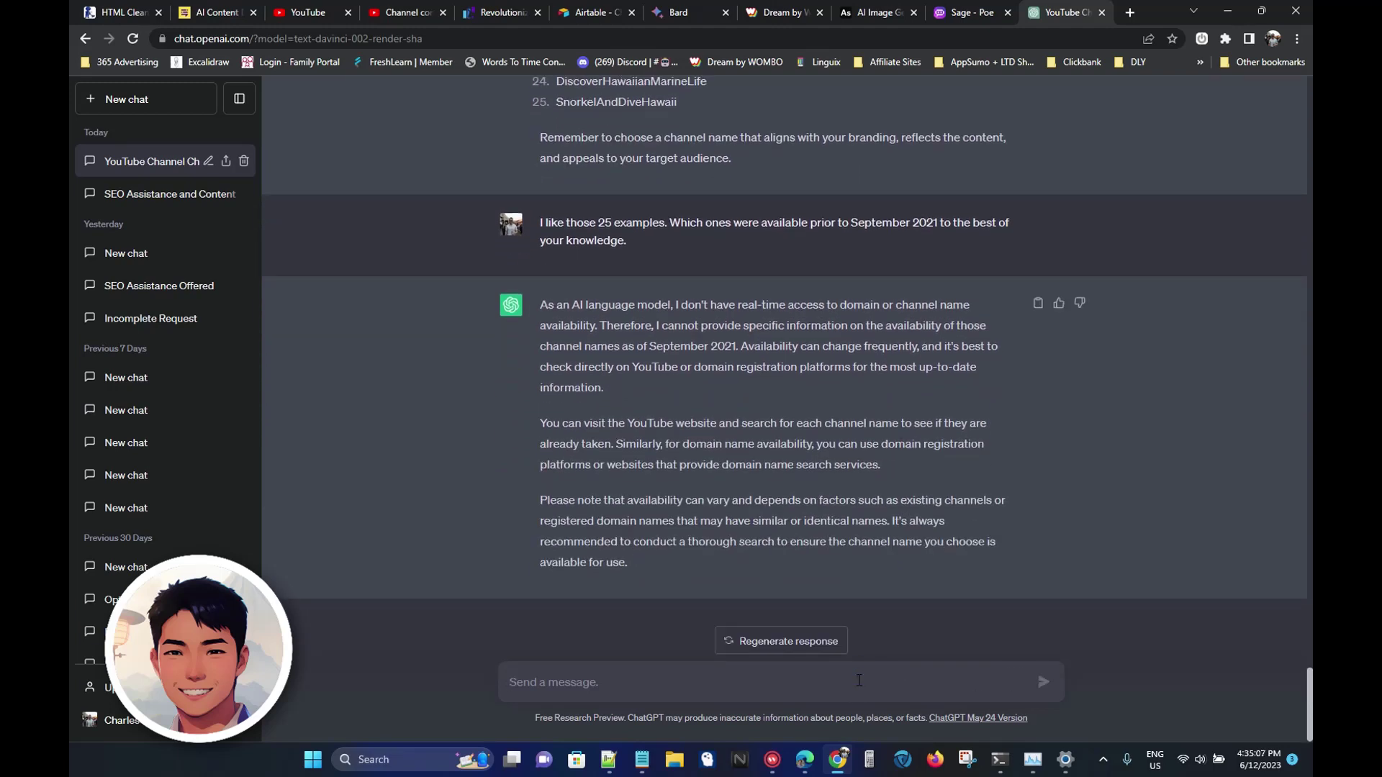
Send the follow-up prompt "List them anyways to the best of your knowledge.".
{"action": "type", "text": "List them any"}
{"action": "key", "text": "BackSpace"}
{"action": "key", "text": "BackSpace"}
{"action": "type", "text": "nyways to the best "}
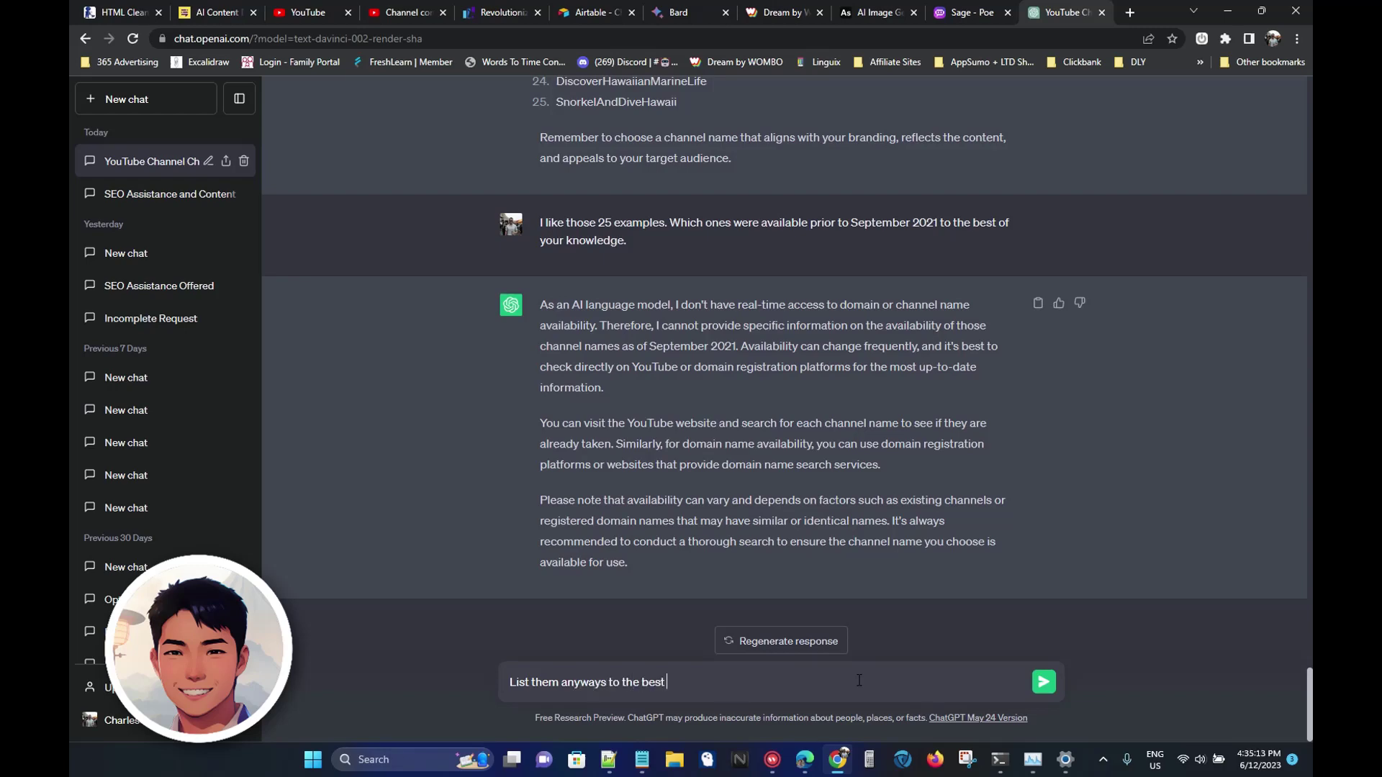
{"action": "type", "text": "of your knowledge."}
{"action": "key", "text": "Return"}
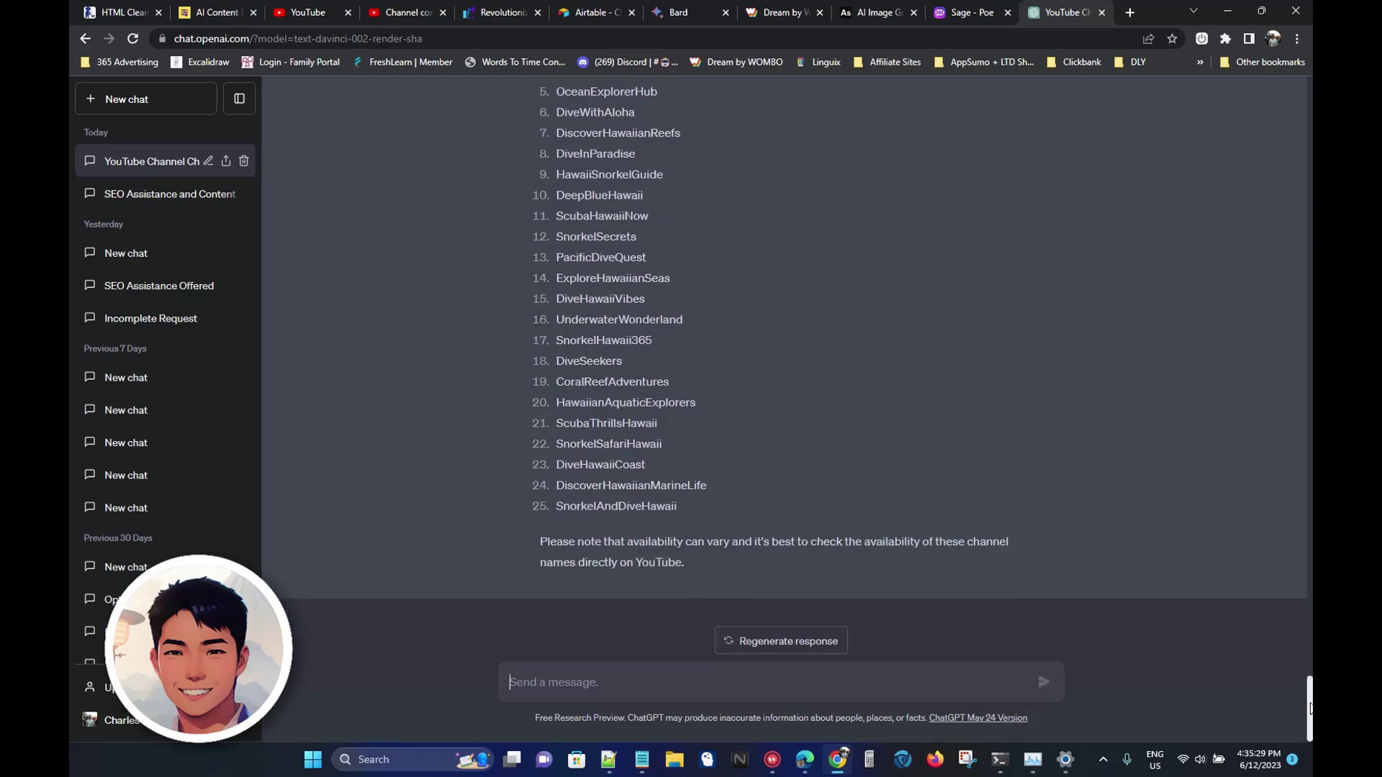
Request additional channel names with the prompt "Provide 25 more examples".
{"action": "left_click_drag", "start_coordinate": [1310, 705], "coordinate": [1067, 716]}
{"action": "left_click", "coordinate": [813, 688]}
{"action": "type", "text": "Prov"}
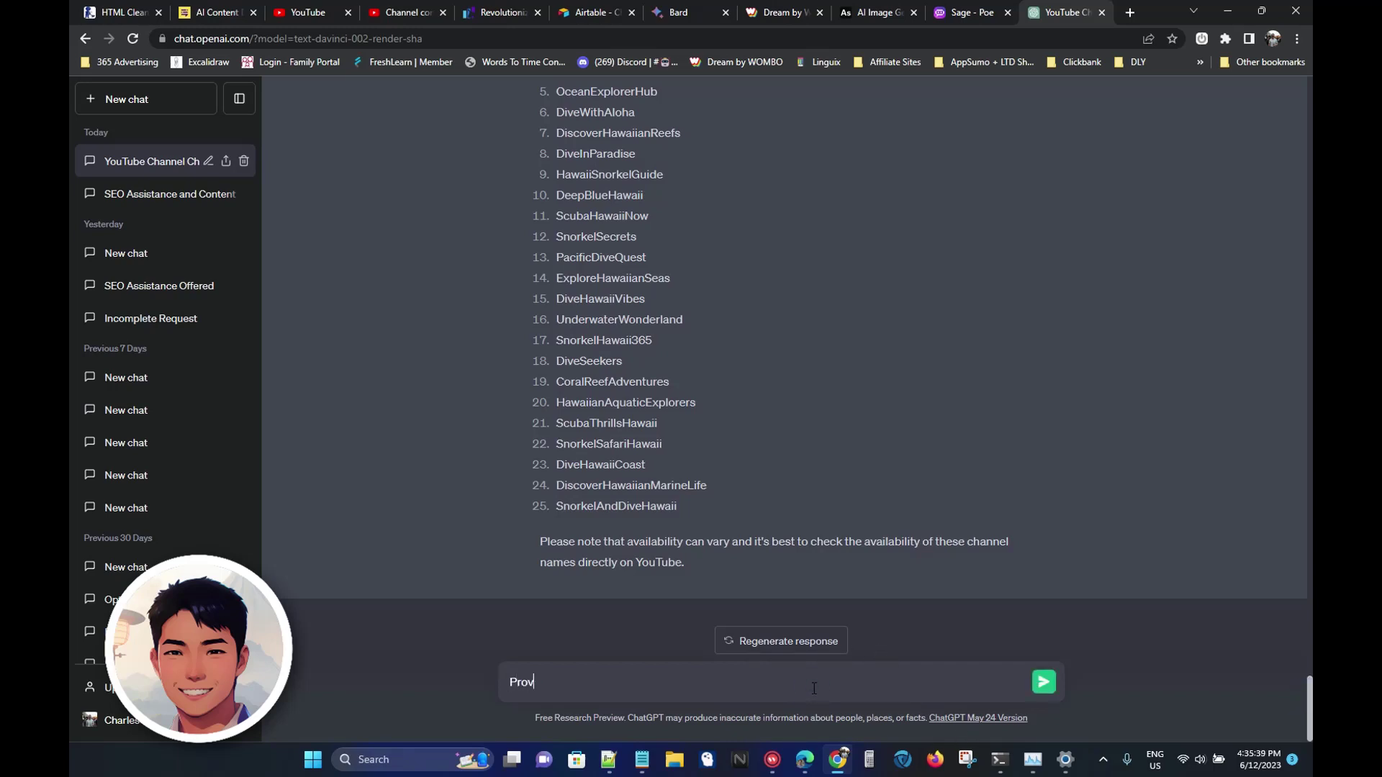
{"action": "type", "text": "ide 25 more examples"}
{"action": "key", "text": "Return"}
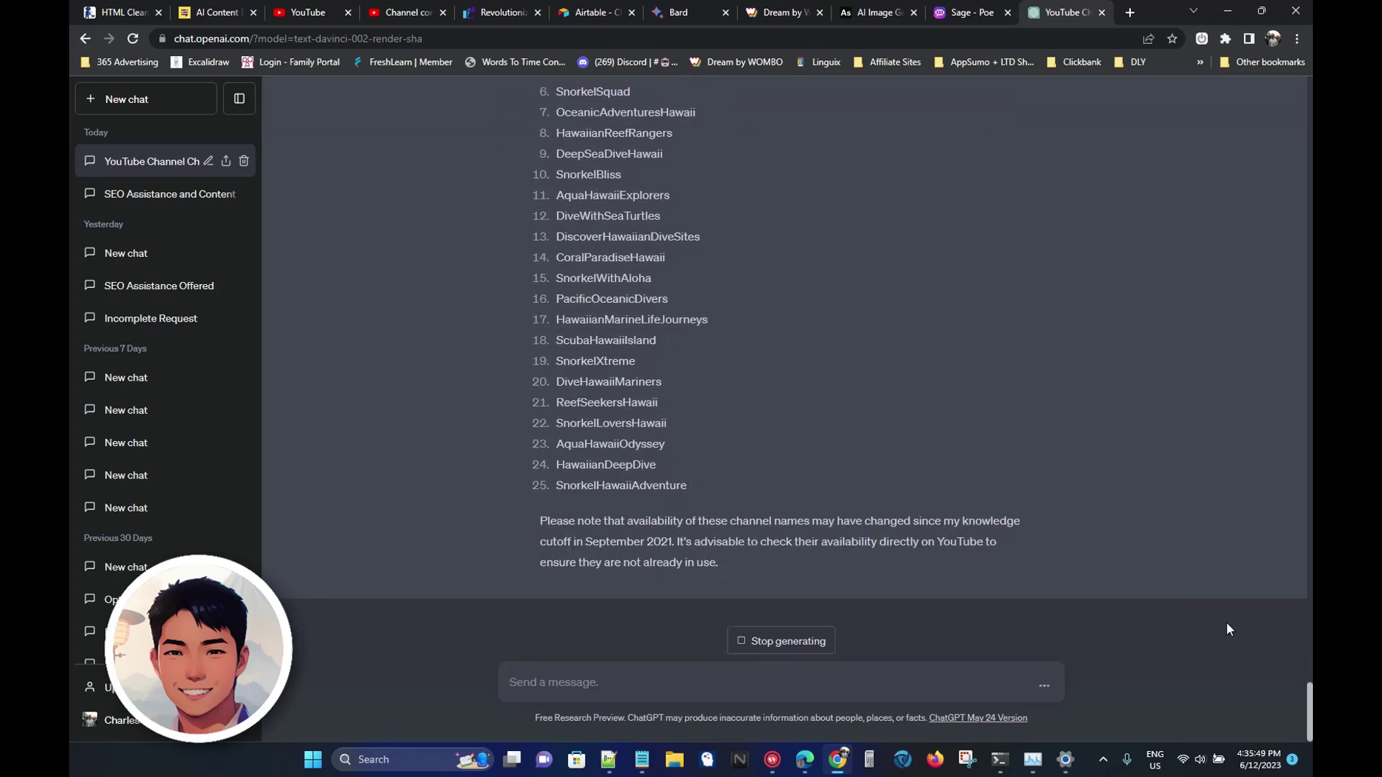
{"action": "mouse_move", "coordinate": [1309, 717]}
{"action": "left_mouse_down"}
{"action": "mouse_move", "coordinate": [1308, 667]}
{"action": "mouse_move", "coordinate": [1308, 717]}
{"action": "left_mouse_up"}
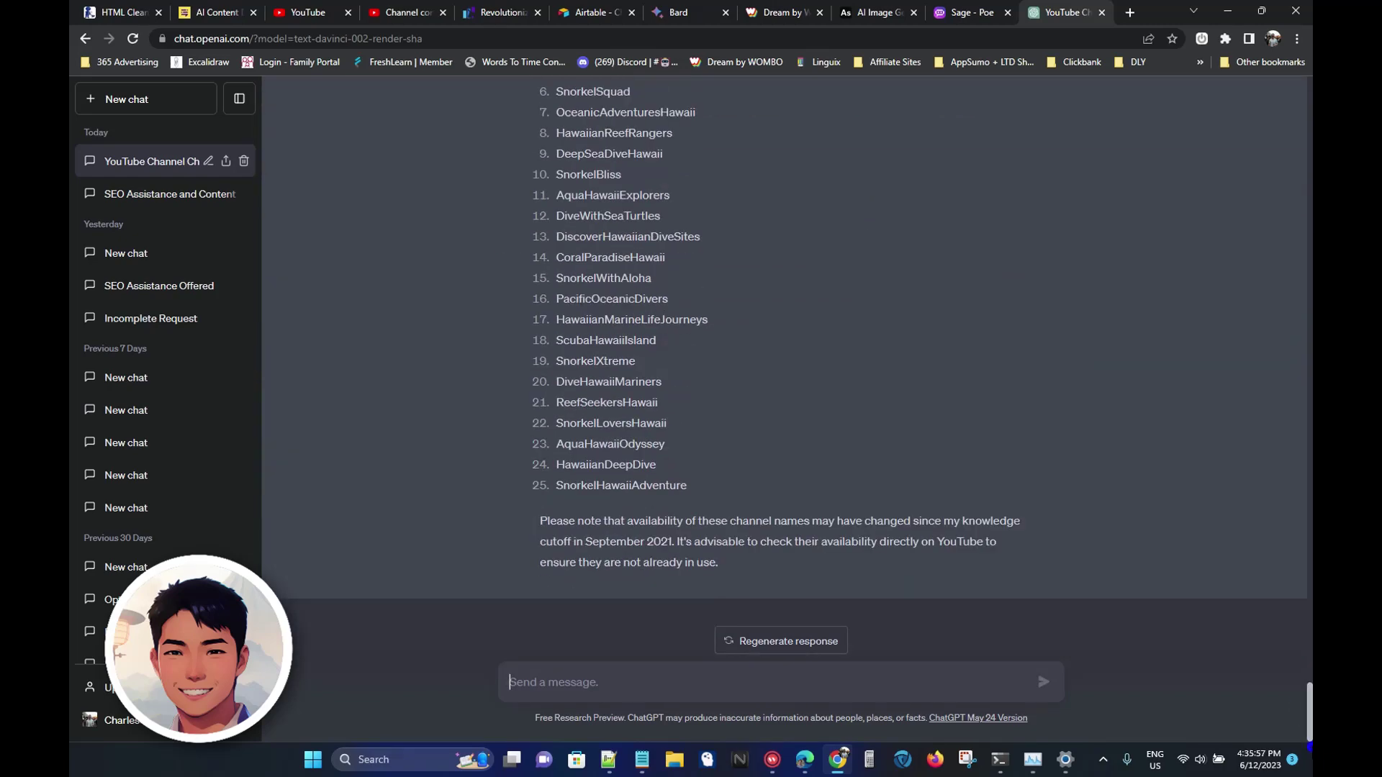
Copy "SnorkelHawaiiAdventure" from the list and write "This is my Youtube channel name focused on diving and snorkeling: SnorkelHawaiiAdventure ;" in a new message.
{"action": "left_click", "coordinate": [844, 696]}
{"action": "left_click_drag", "start_coordinate": [698, 486], "coordinate": [554, 486]}
{"action": "key", "text": "ctrl+c"}
{"action": "left_click", "coordinate": [592, 690]}
{"action": "type", "text": "This is my Youtube channel name f"}
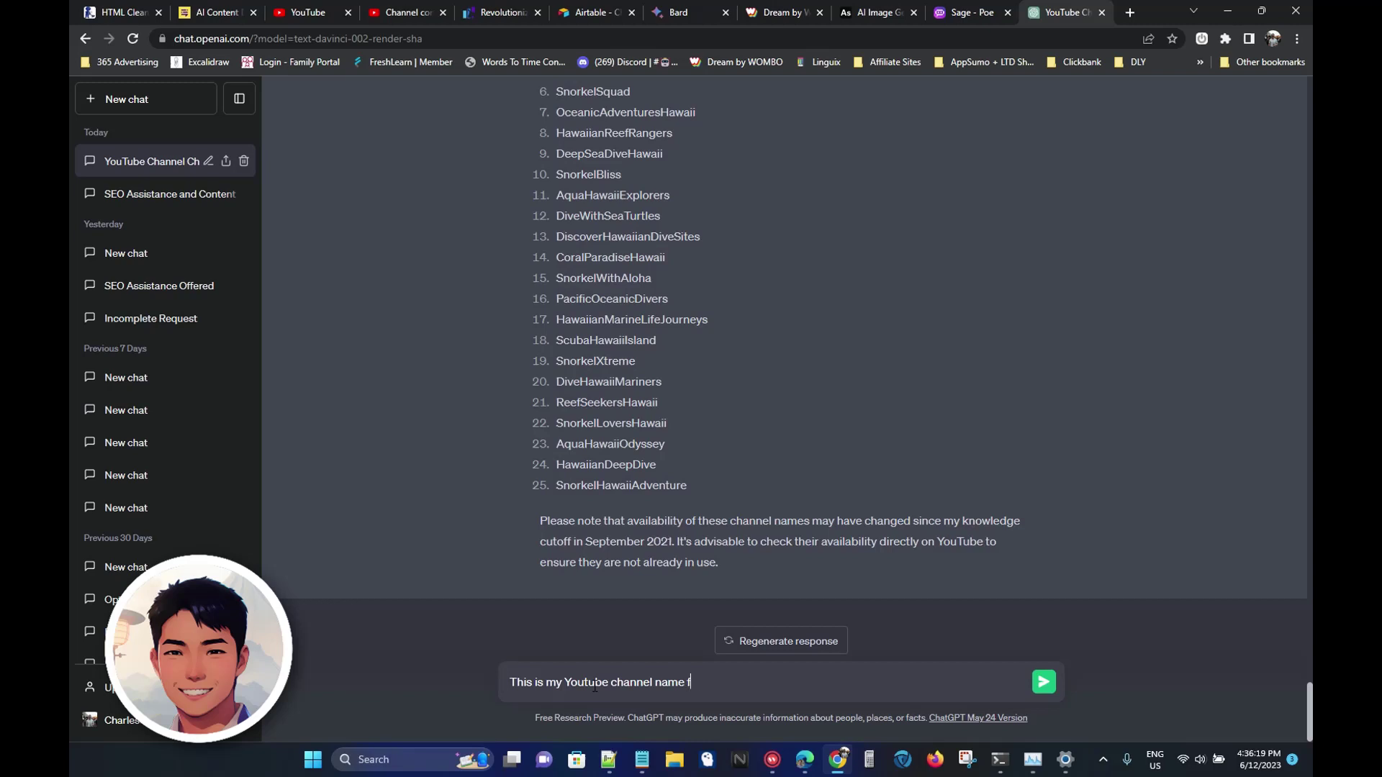
{"action": "type", "text": "ocused on diving and snorkeling."}
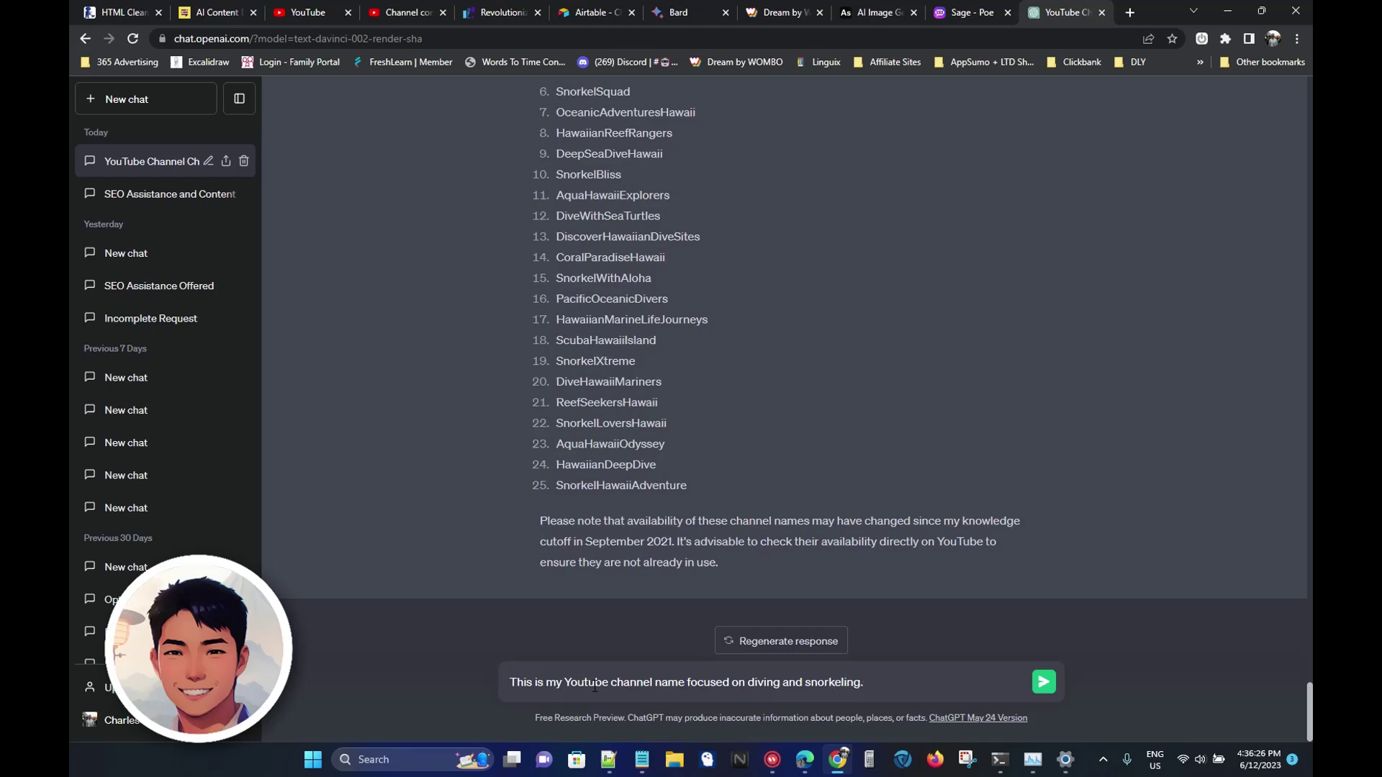
{"action": "key", "text": "ctrl+v"}
{"action": "key", "text": "ctrl+z"}
{"action": "type", "text": ":"}
{"action": "key", "text": "ctrl+v"}
{"action": "type", "text": ";"}
Extend the prompt with "and I want you to provide me with 10 playlist names that are focused on topically relevant categories for my channel." and send it.
{"action": "type", "text": " and "}
{"action": "type", "text": "I want you t"}
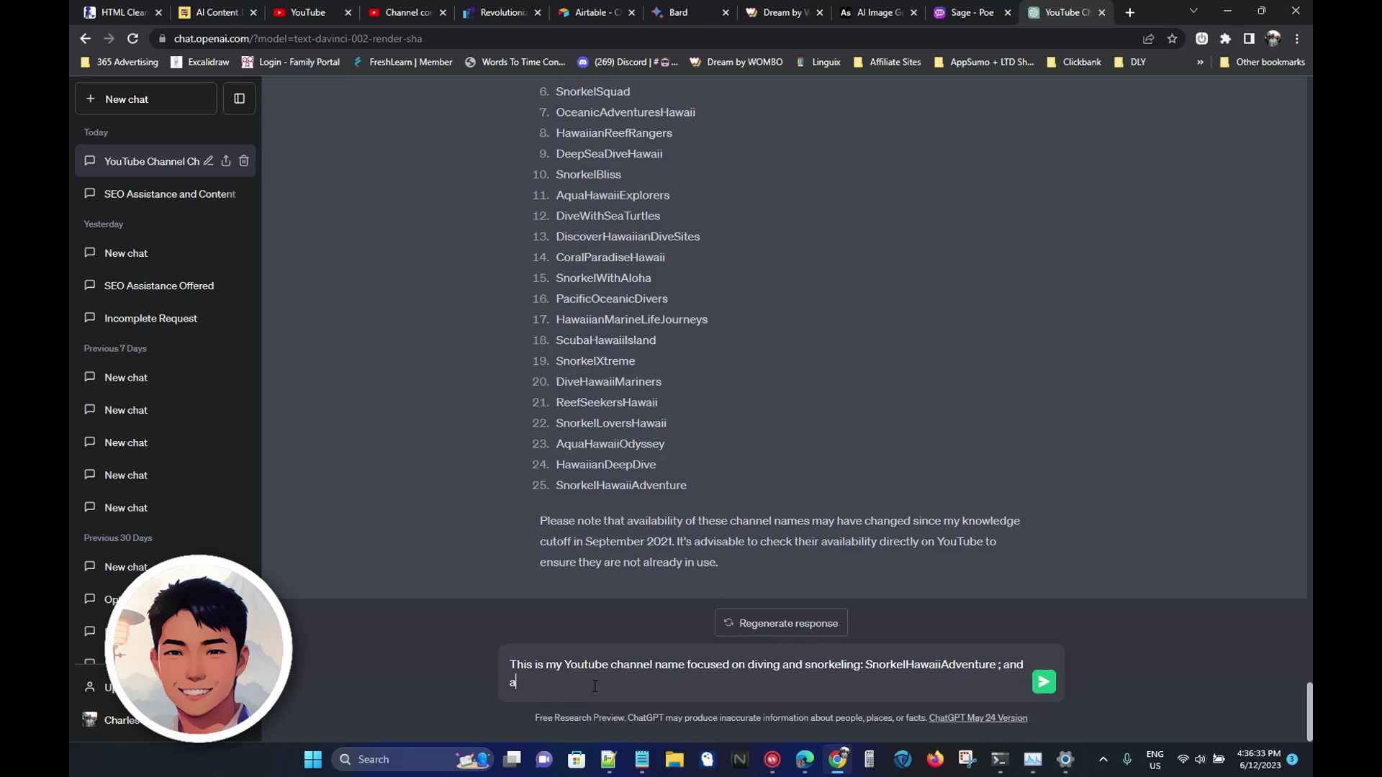
{"action": "type", "text": "o provide me with 10 playlist nam"}
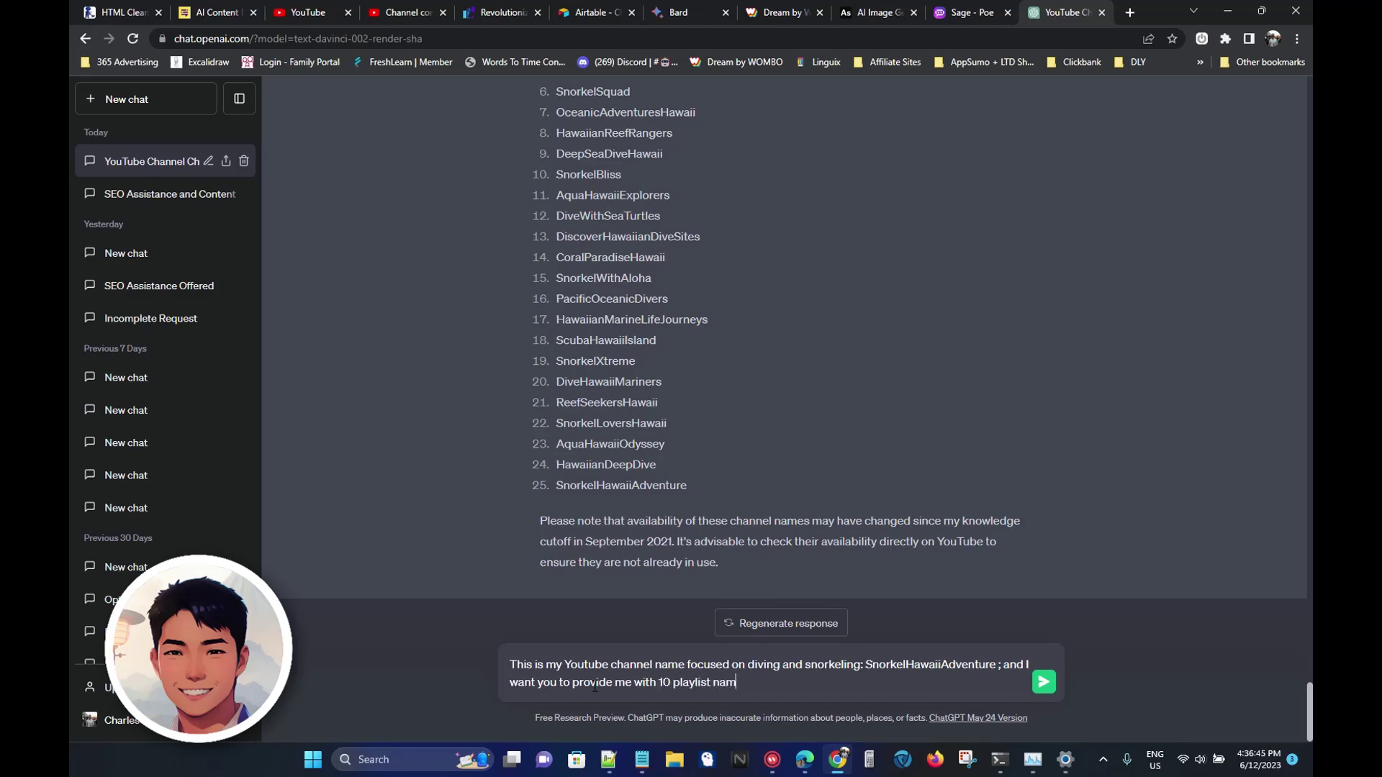
{"action": "type", "text": "es that are focused on topically relevant"}
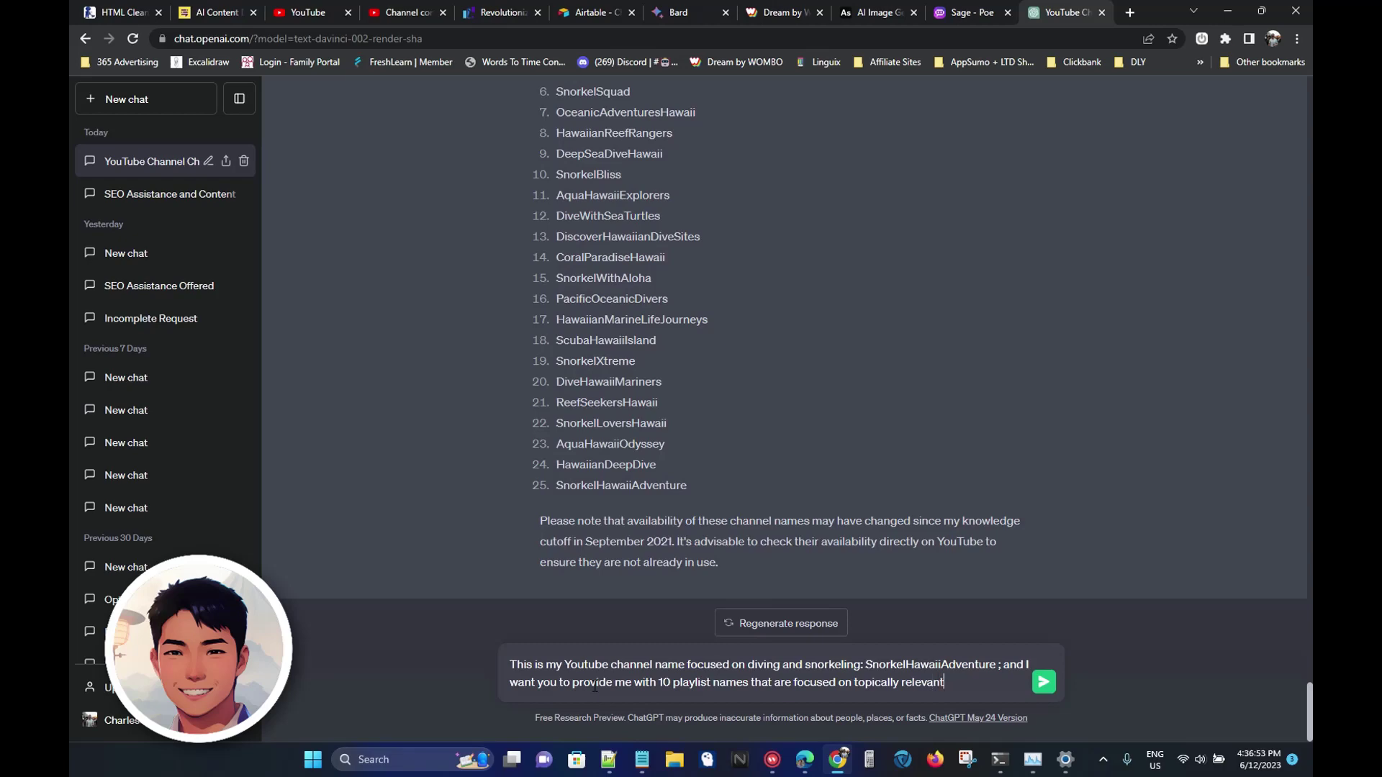
{"action": "type", "text": " categories for my channel."}
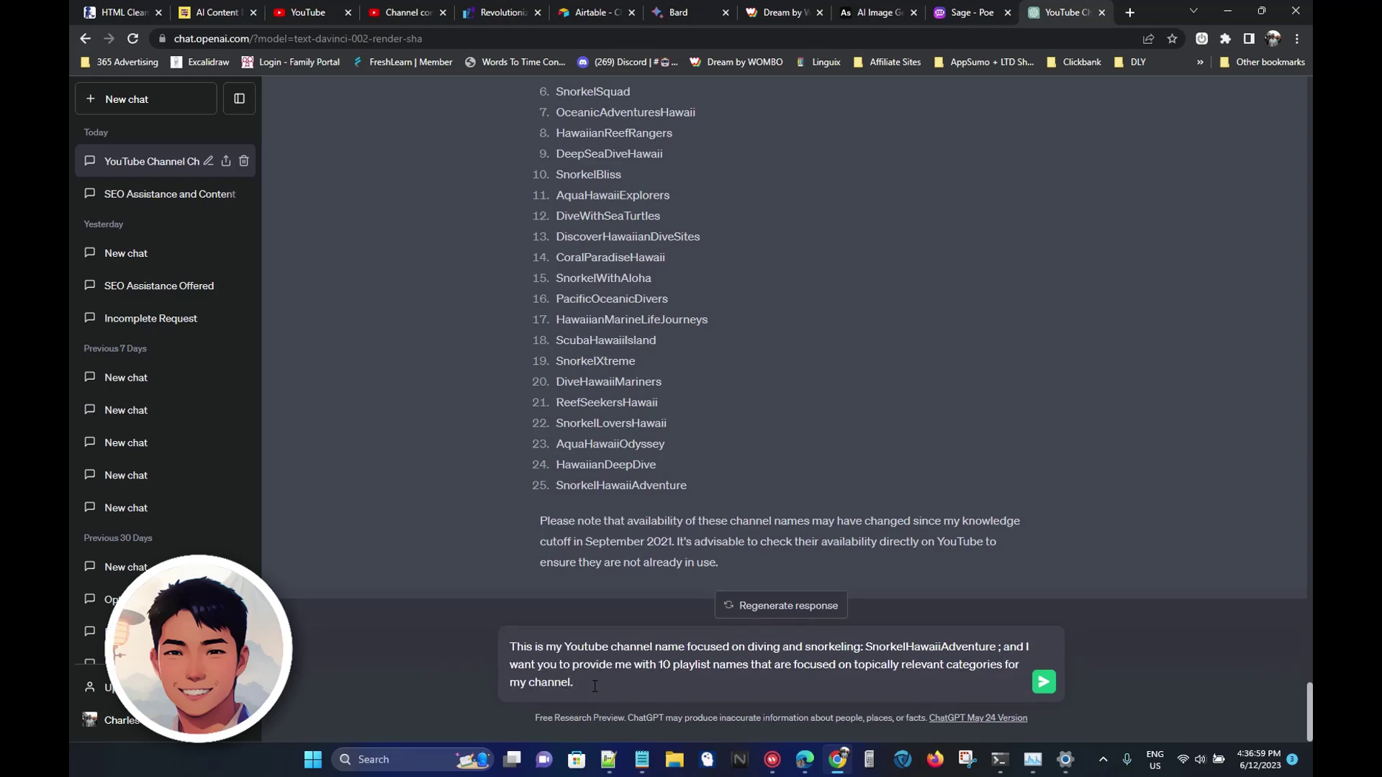
{"action": "key", "text": "ctrl+a"}
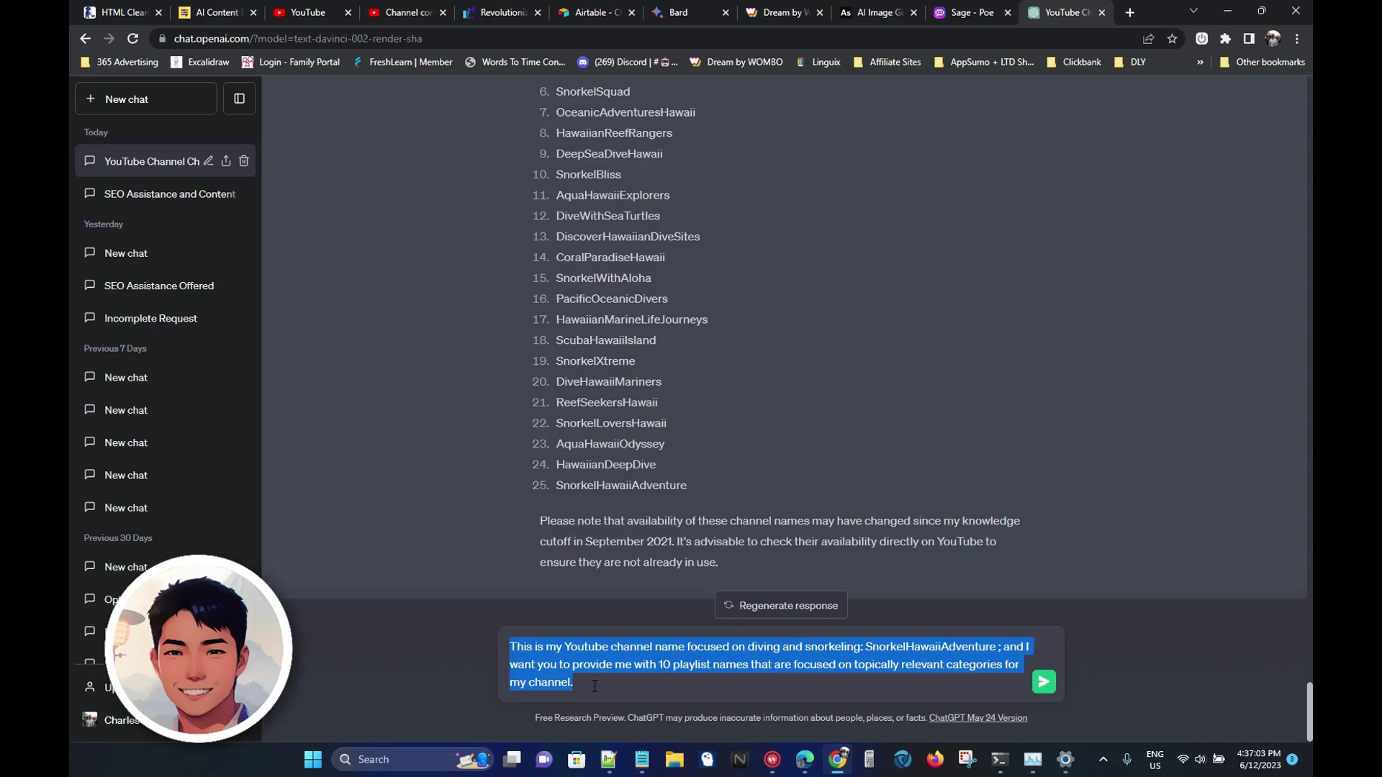
{"action": "key", "text": "Return"}
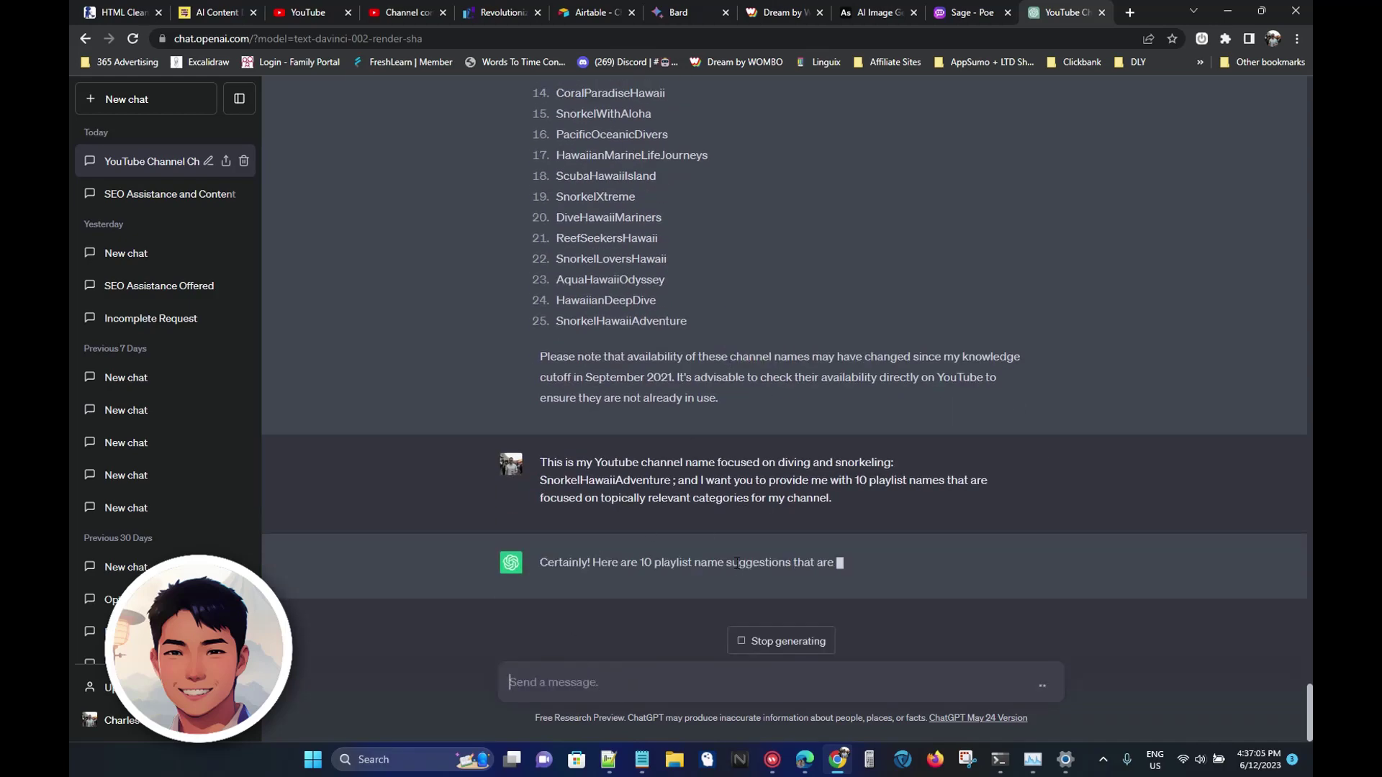